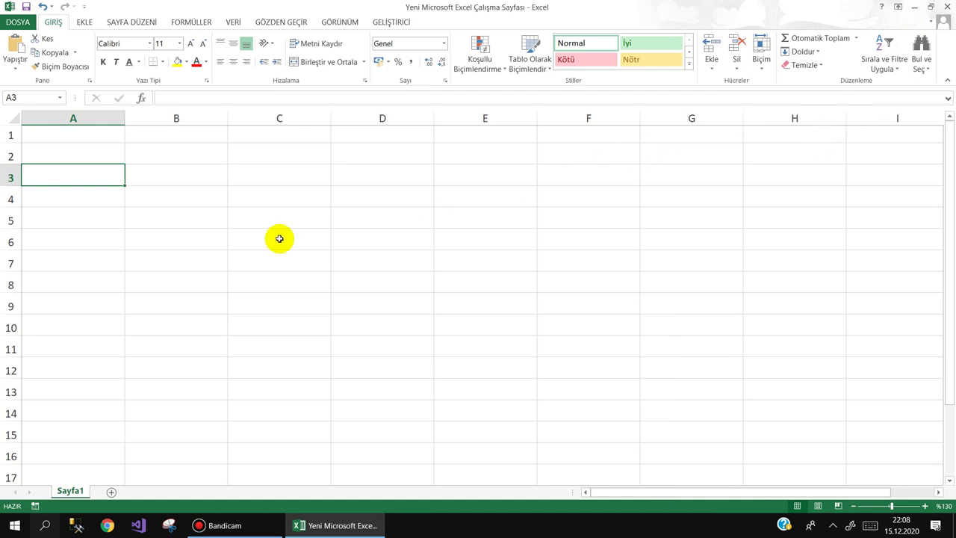
Look over the sheet data by selecting B3, the range A2:D2, C3 and B3.
{"action": "left_click", "coordinate": [210, 179]}
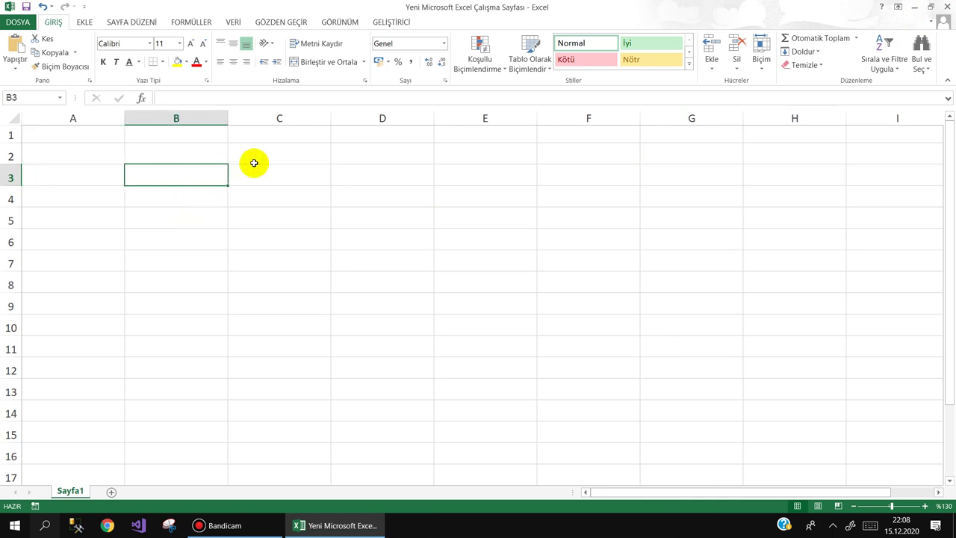
{"action": "left_click", "coordinate": [89, 154]}
{"action": "left_click_drag", "start_coordinate": [90, 155], "coordinate": [341, 151]}
{"action": "left_click", "coordinate": [261, 178]}
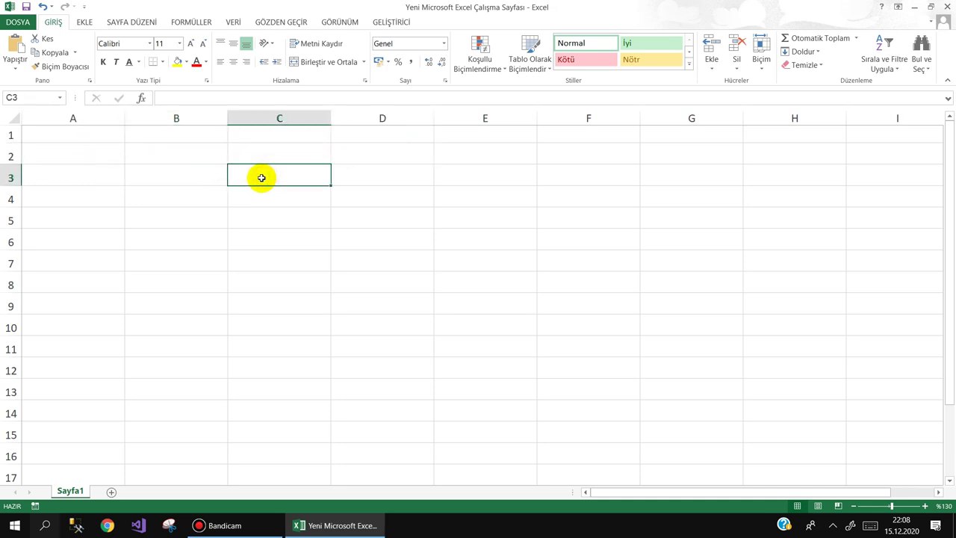
{"action": "left_click", "coordinate": [163, 178]}
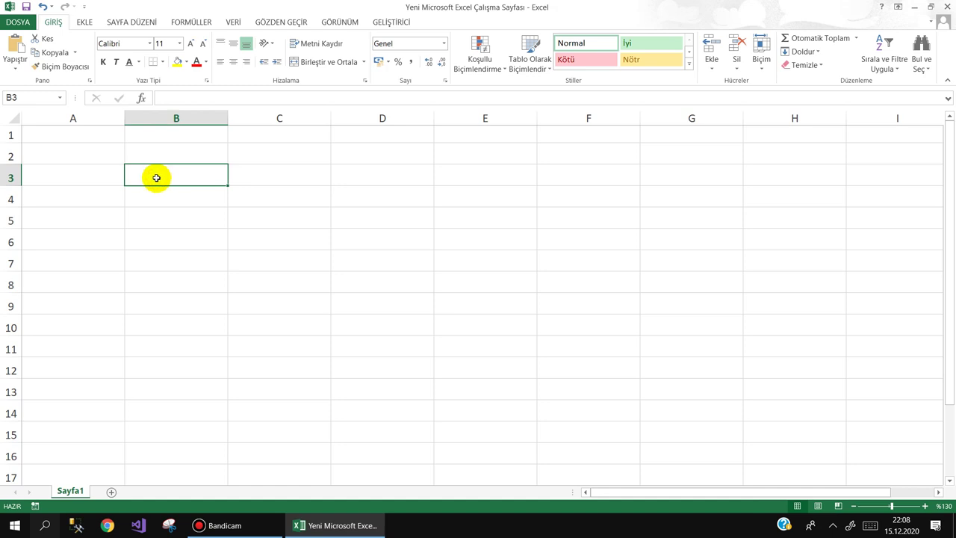
Try the Visual Basic editor from the Developer tab, then via View Code on Sayfa1.
{"action": "left_click", "coordinate": [393, 21]}
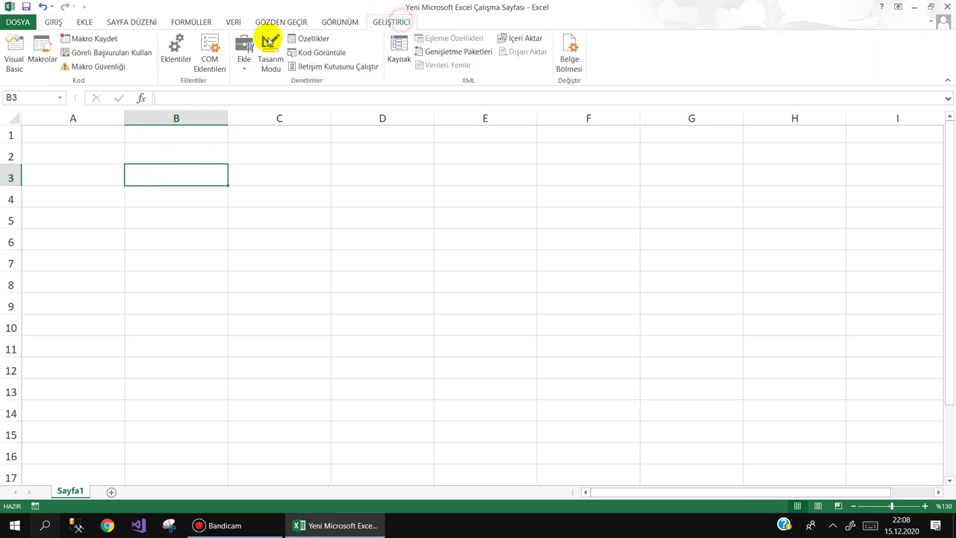
{"action": "left_click", "coordinate": [15, 54]}
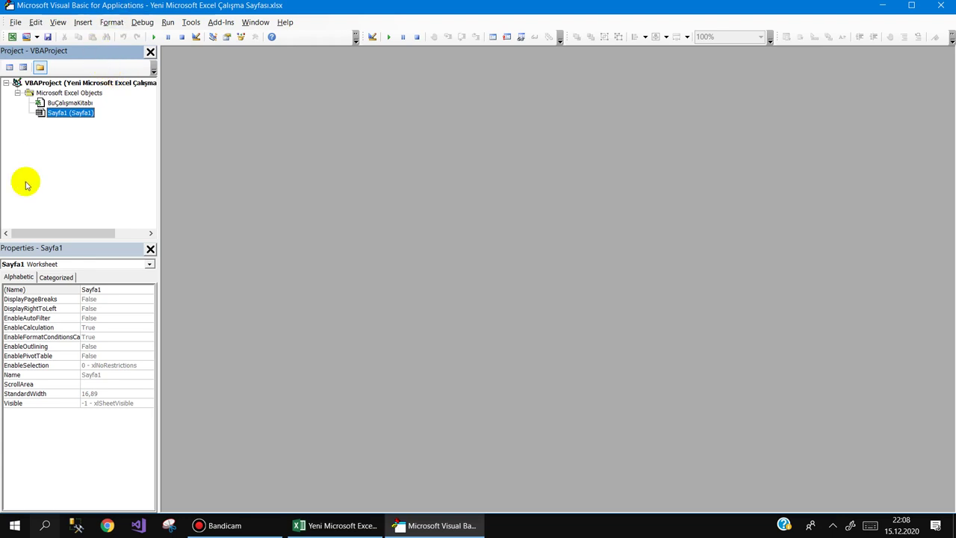
{"action": "left_click", "coordinate": [944, 6]}
{"action": "right_click", "coordinate": [77, 490]}
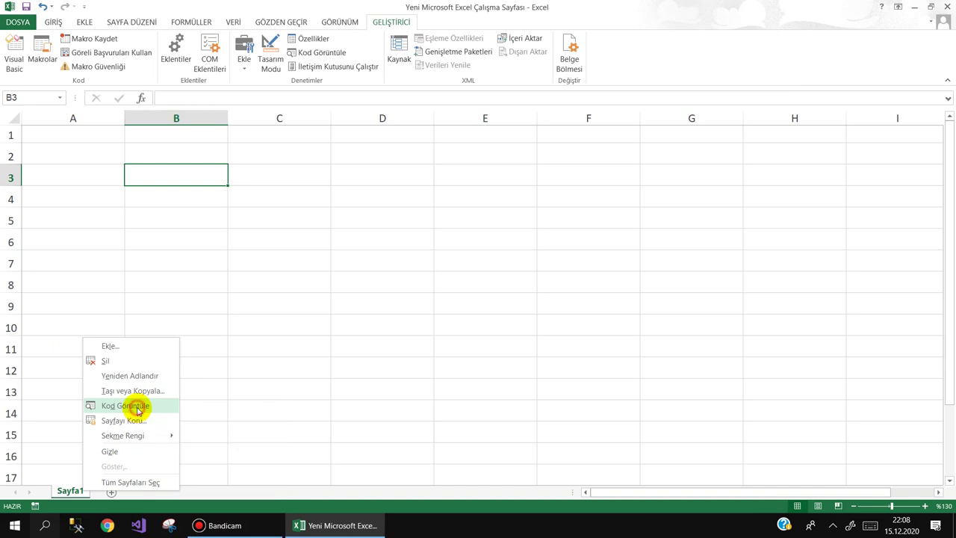
{"action": "left_click", "coordinate": [137, 410]}
{"action": "left_click", "coordinate": [943, 6]}
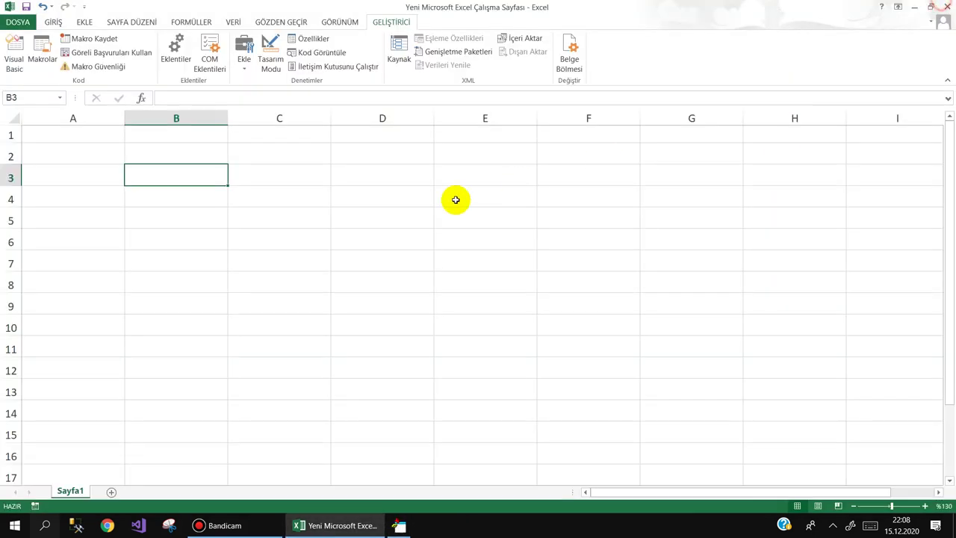
Reopen the Visual Basic editor with Alt+F11 and restore its window to full screen.
{"action": "left_click", "coordinate": [415, 195]}
{"action": "key", "text": "alt+F11"}
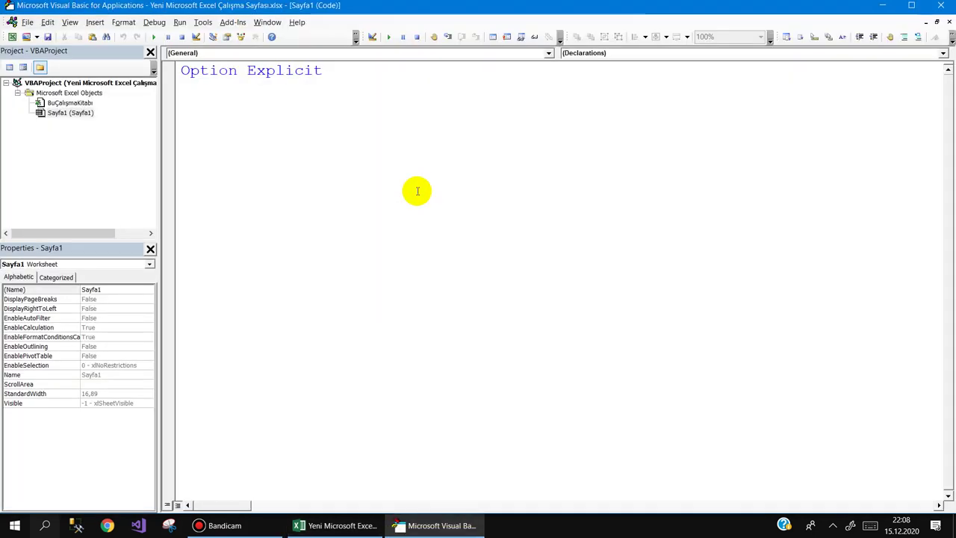
{"action": "left_click", "coordinate": [940, 6]}
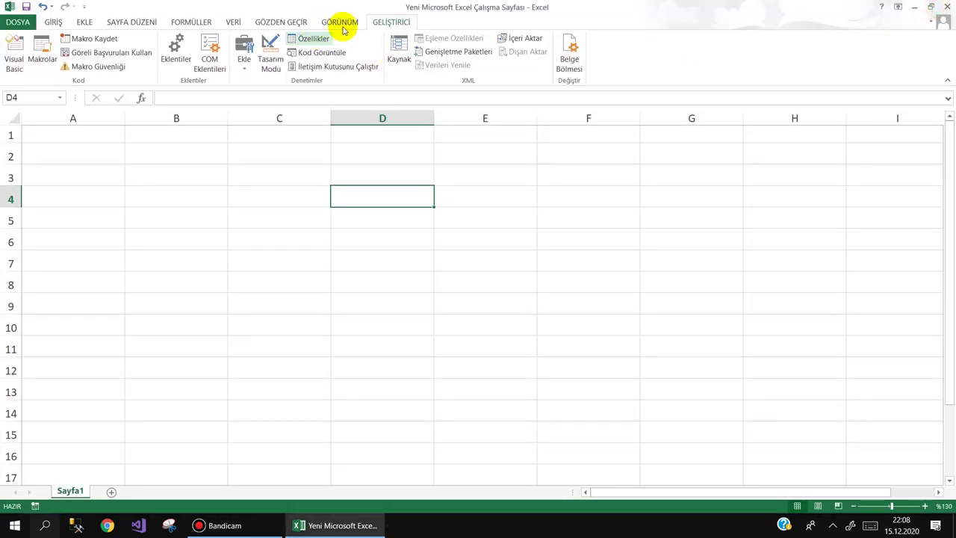
{"action": "left_click", "coordinate": [15, 54]}
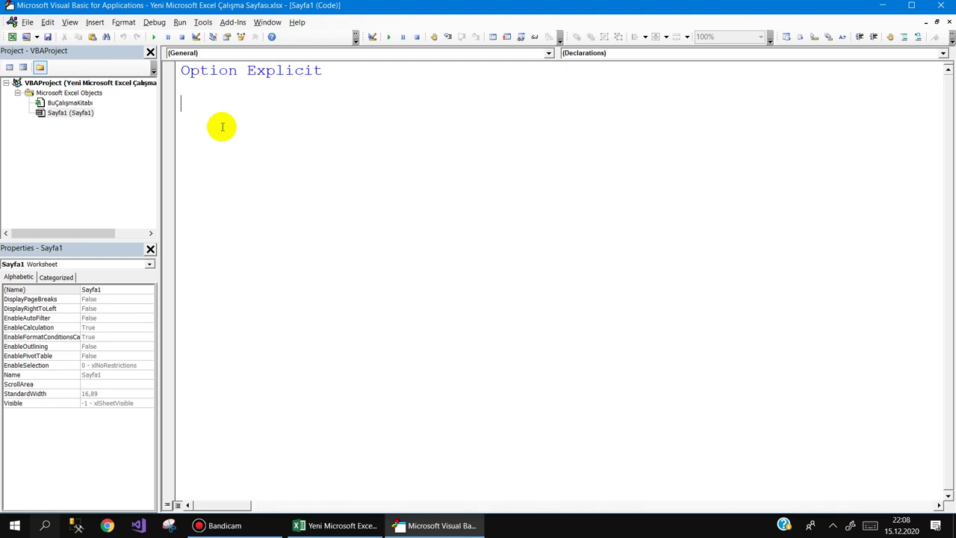
{"action": "mouse_move", "coordinate": [252, 6]}
{"action": "left_mouse_down"}
{"action": "mouse_move", "coordinate": [321, 4]}
{"action": "mouse_move", "coordinate": [256, 7]}
{"action": "left_mouse_up"}
{"action": "left_click", "coordinate": [221, 99]}
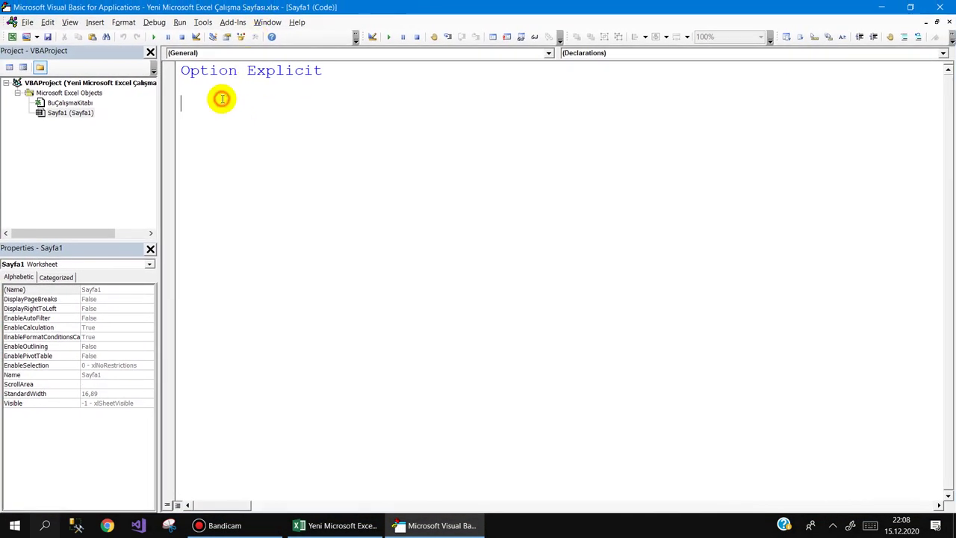
Insert a new code module and rename it Formullerim in the Properties pane.
{"action": "left_click", "coordinate": [35, 37]}
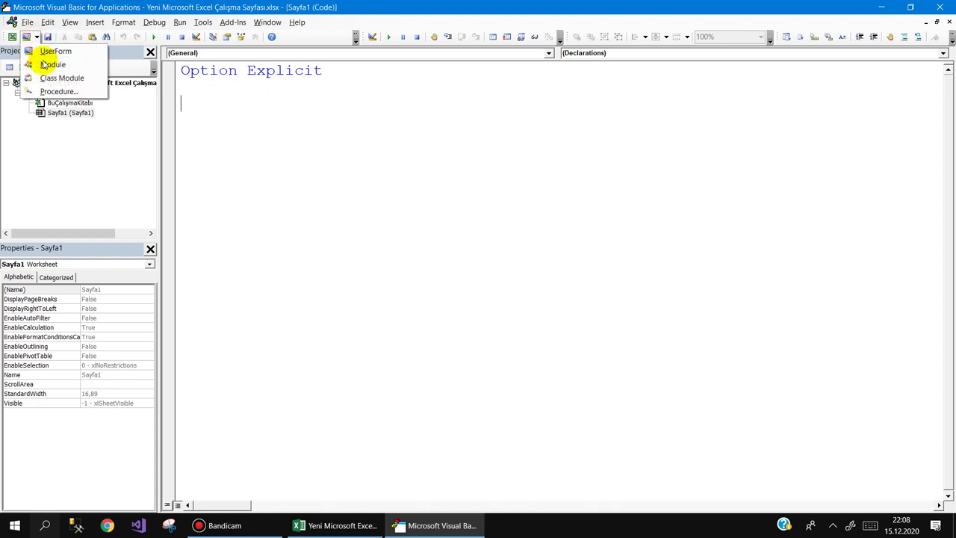
{"action": "left_click", "coordinate": [45, 64]}
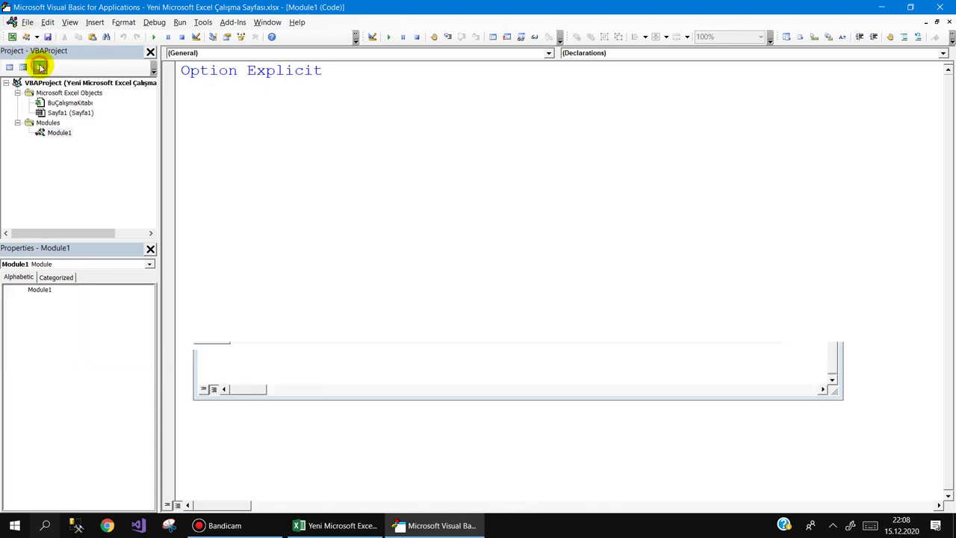
{"action": "double_click", "coordinate": [59, 291]}
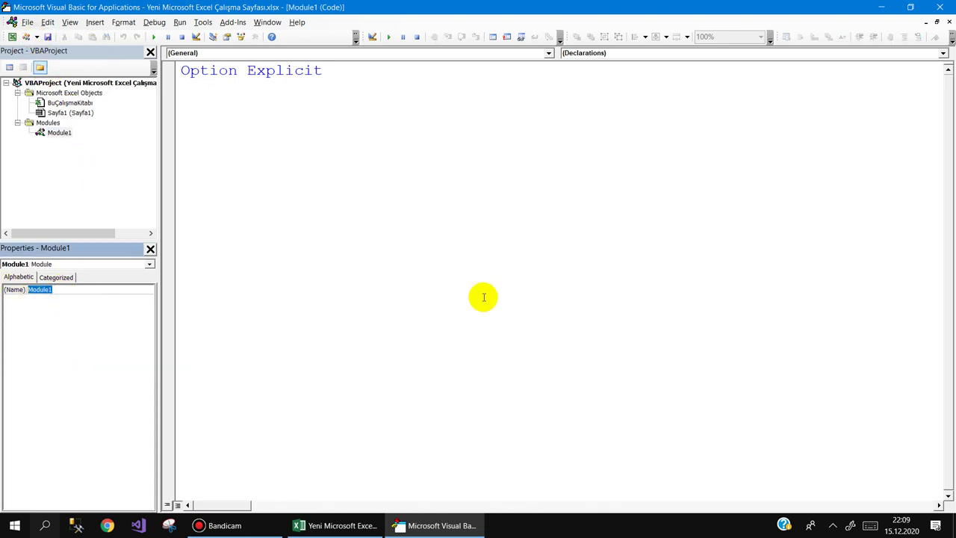
{"action": "type", "text": "Fo"}
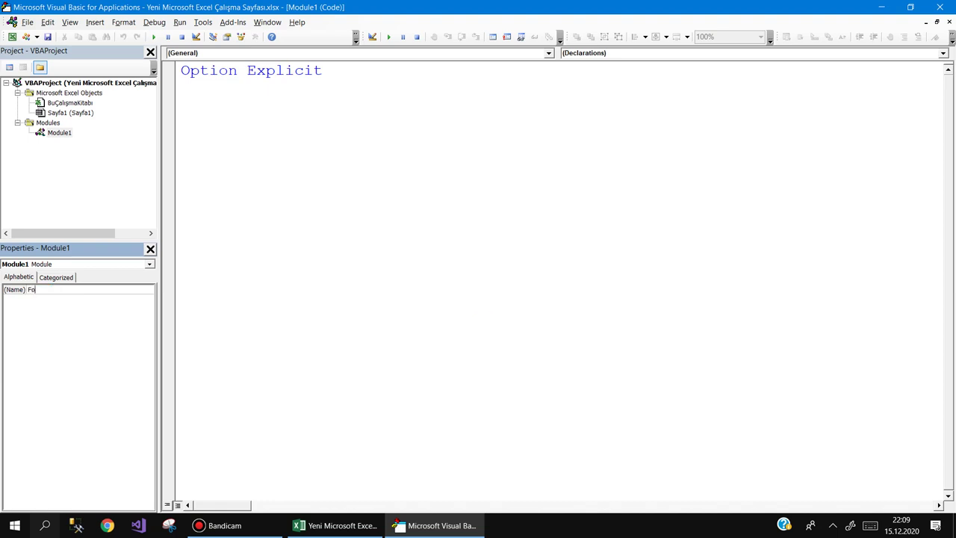
{"action": "type", "text": "rmullerim"}
{"action": "key", "text": "Return"}
{"action": "left_click", "coordinate": [204, 110]}
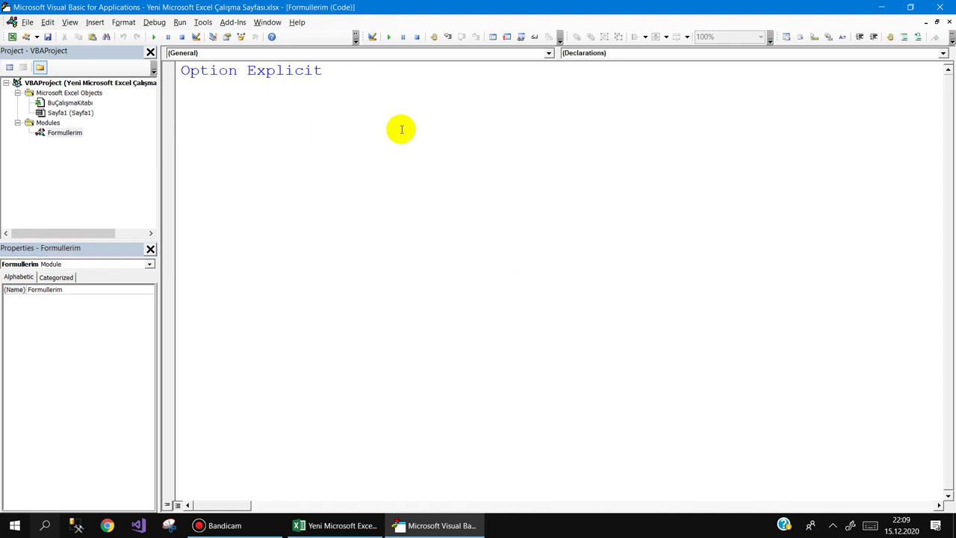
Type the header Function UcgeninAlani(taban As Double, yukseklik As Double) As Double.
{"action": "type", "text": "functi"}
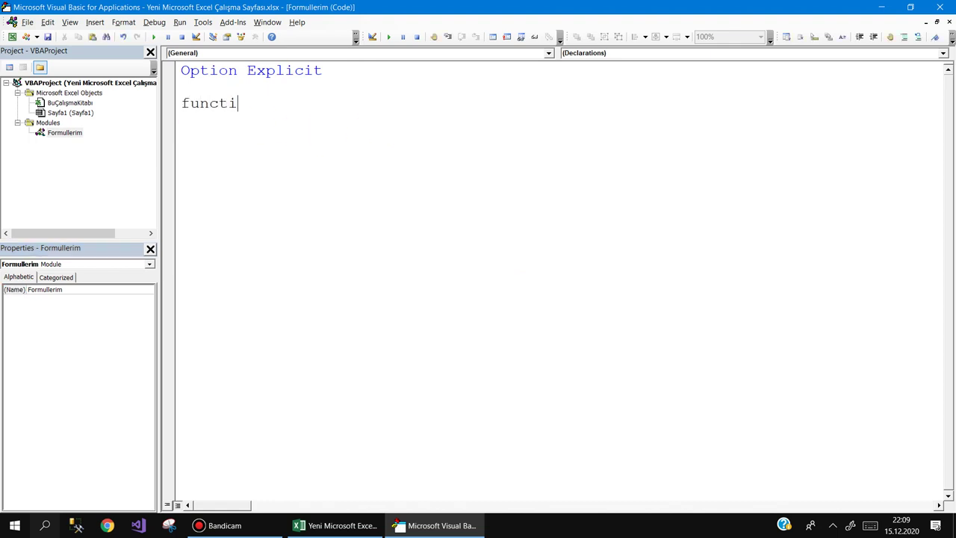
{"action": "type", "text": "on "}
{"action": "type", "text": "Ucgenin"}
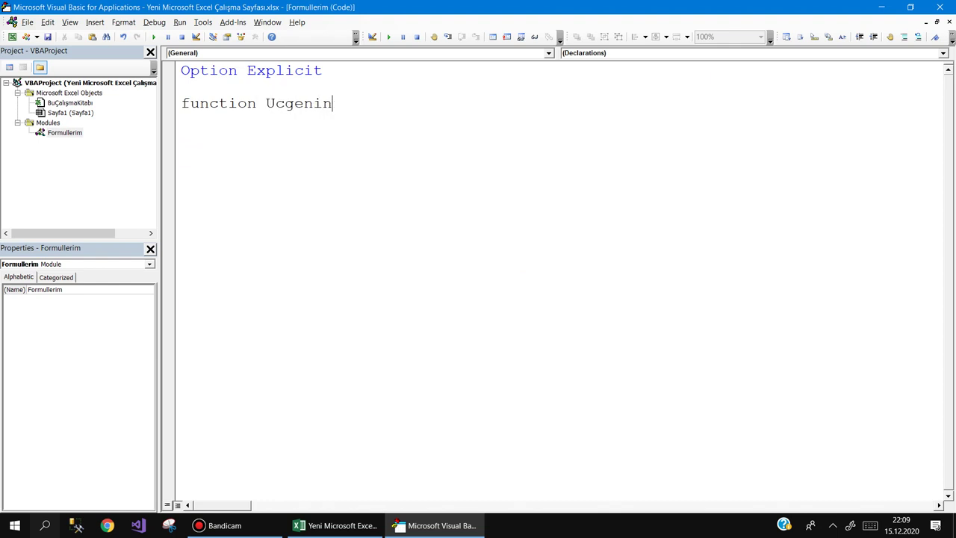
{"action": "type", "text": "Alani"}
{"action": "type", "text": "("}
{"action": "type", "text": "taban"}
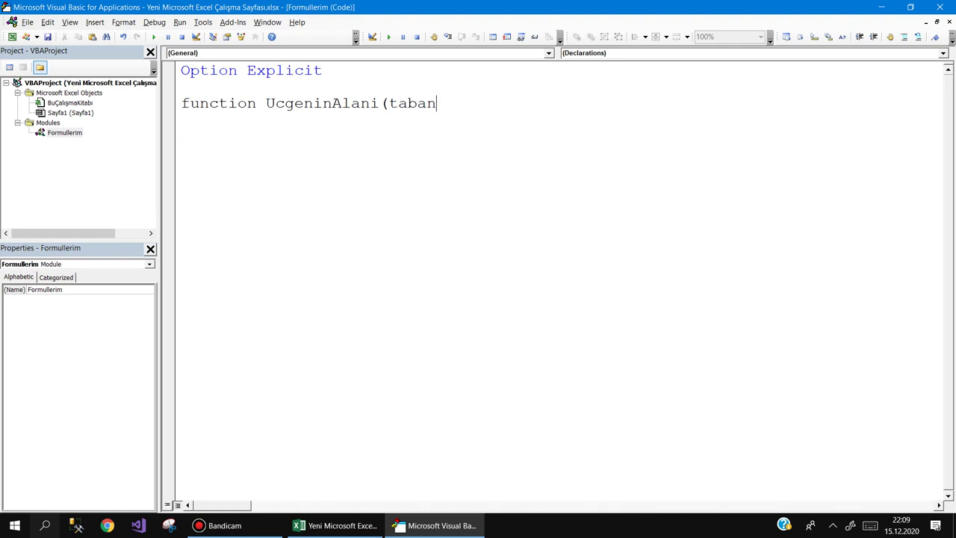
{"action": "type", "text": " as "}
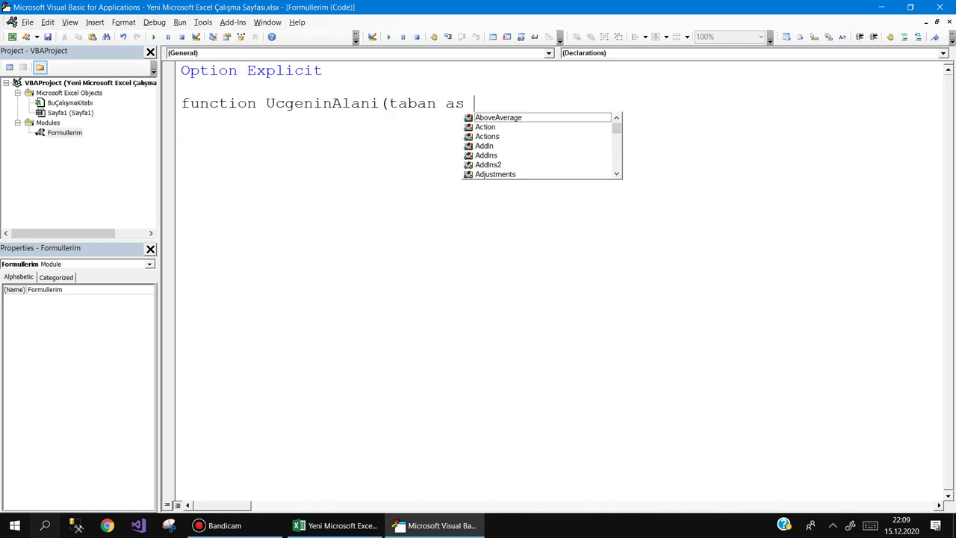
{"action": "type", "text": "i"}
{"action": "key", "text": "BackSpace"}
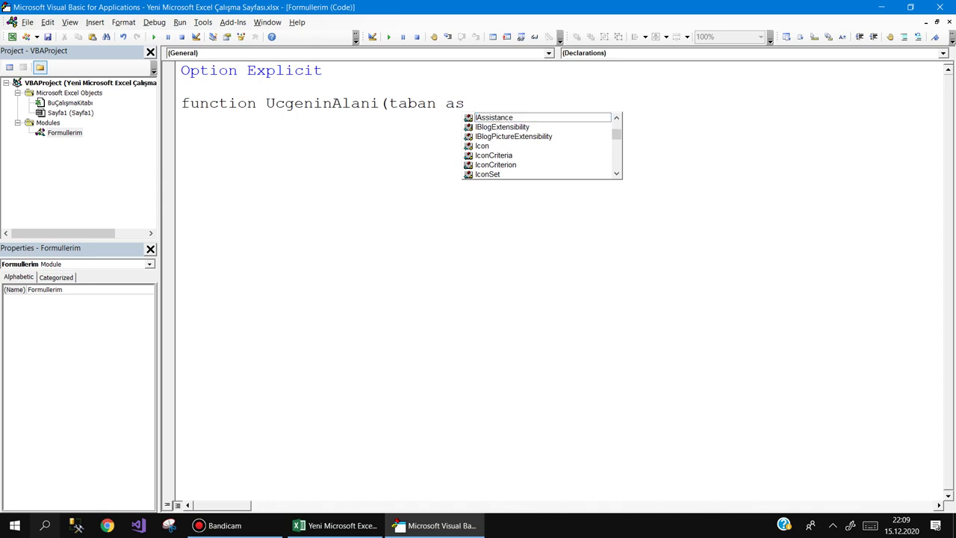
{"action": "type", "text": "dou"}
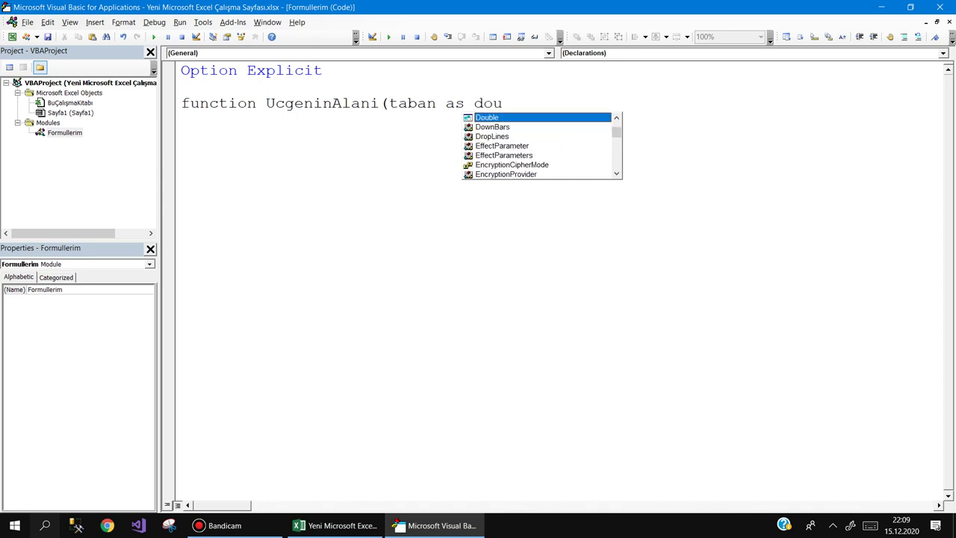
{"action": "type", "text": ",y"}
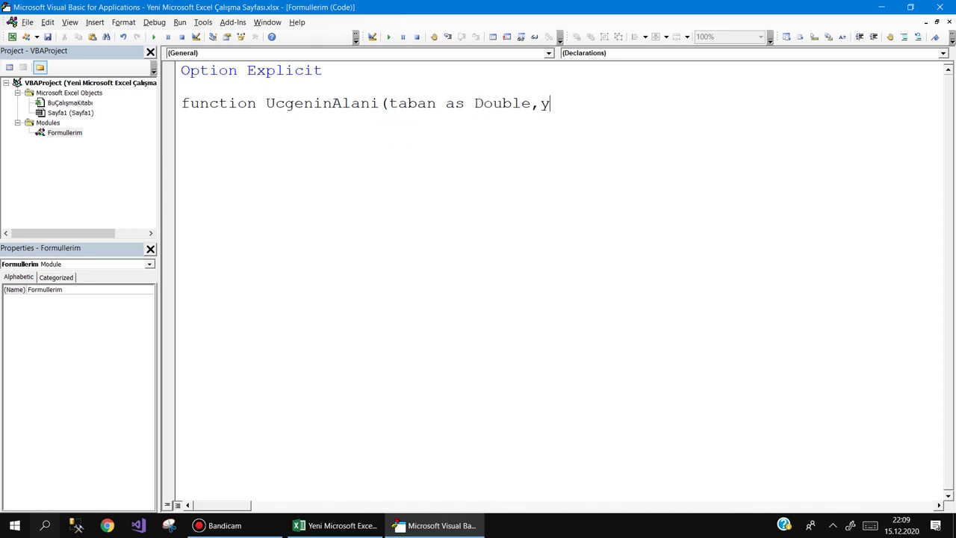
{"action": "type", "text": "ukseklik as "}
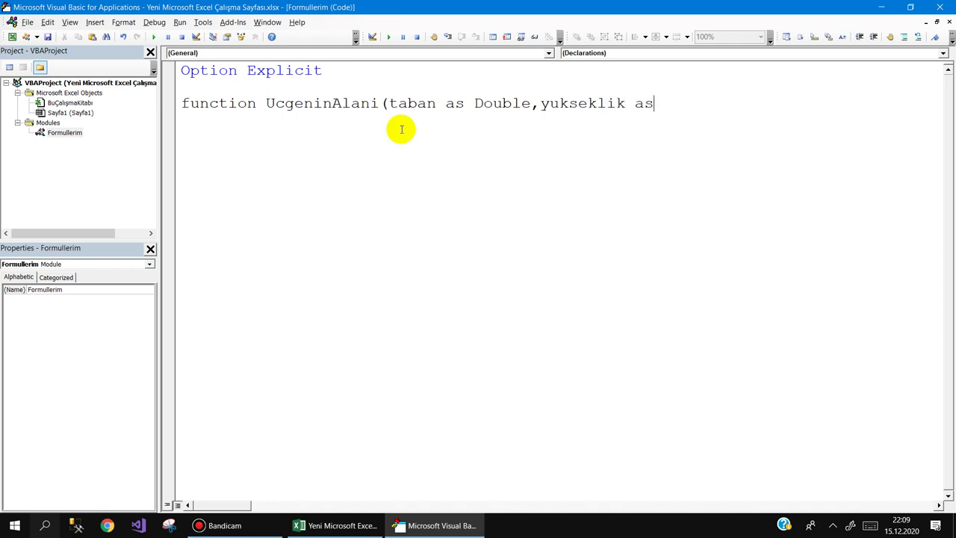
{"action": "type", "text": "dou"}
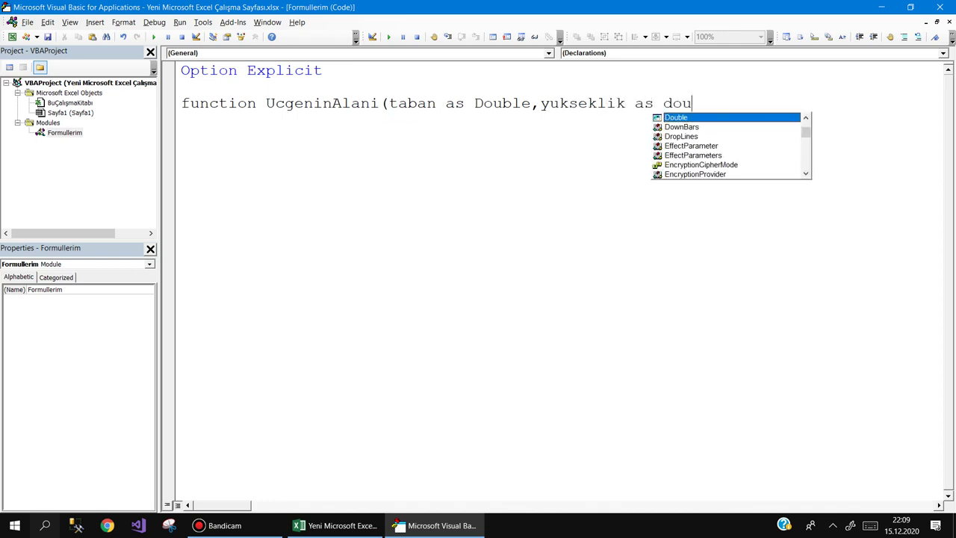
{"action": "type", "text": ","}
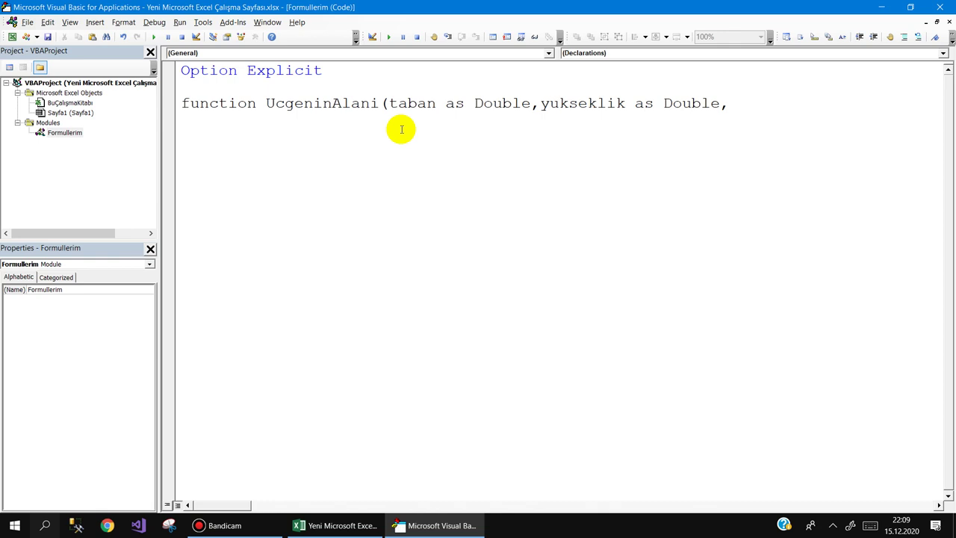
{"action": "key", "text": "BackSpace"}
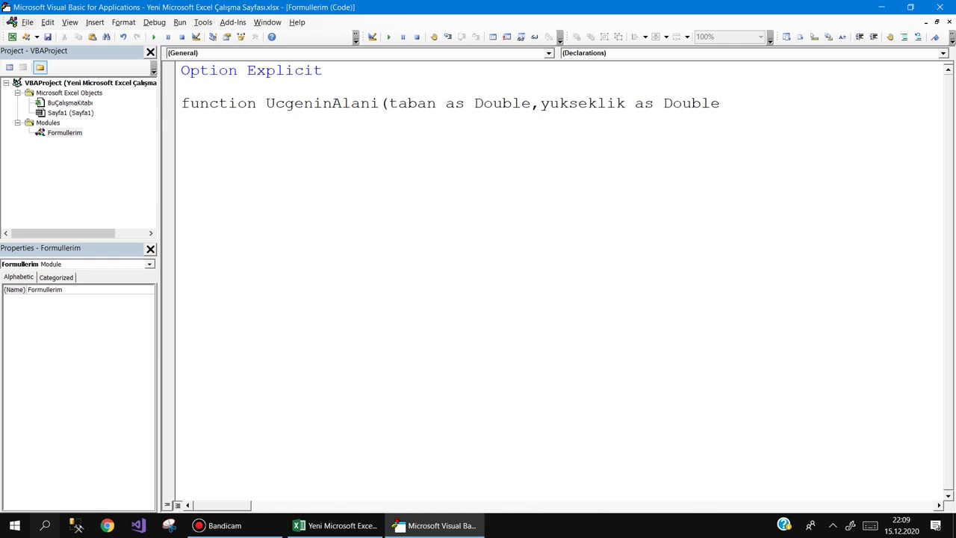
{"action": "type", "text": ")"}
{"action": "type", "text": " as double"}
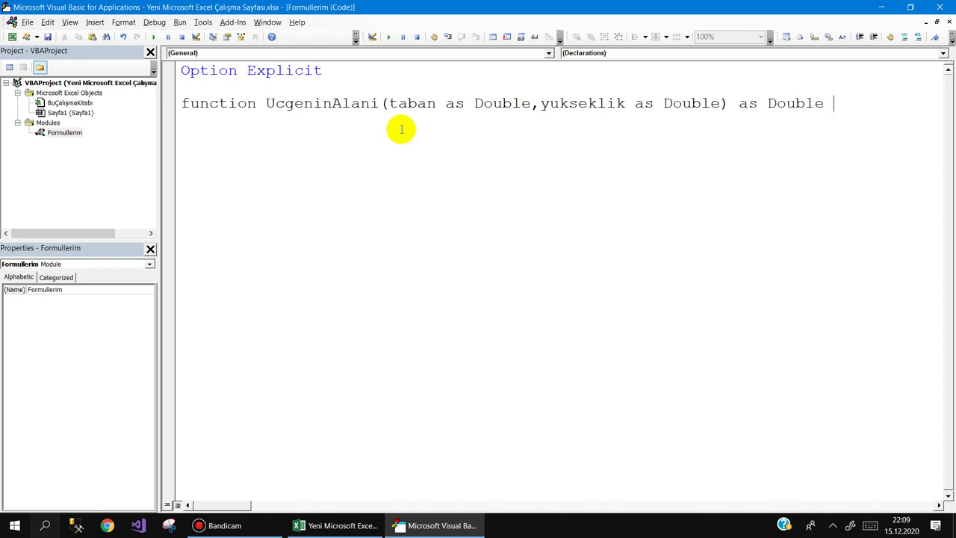
{"action": "key", "text": "Return"}
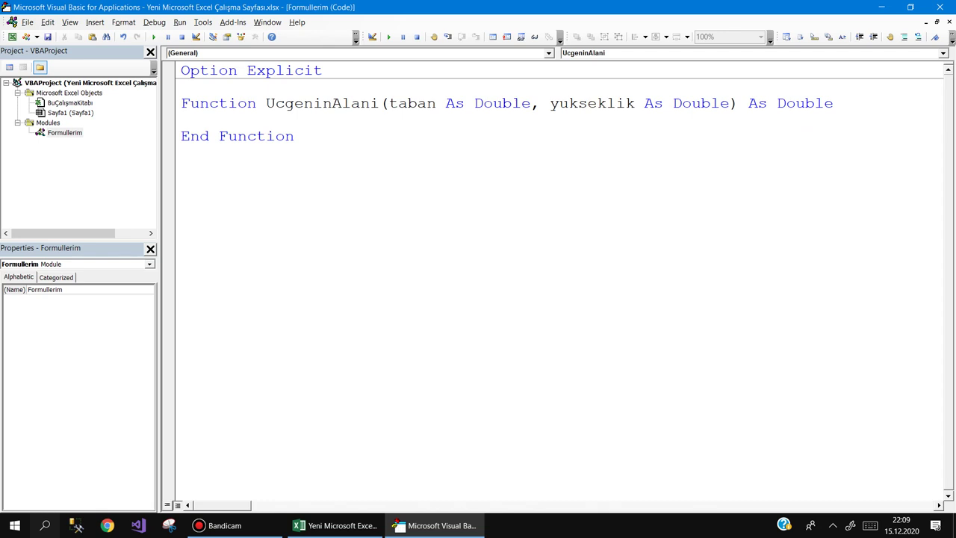
Declare t and y As Double, then assign t = taban and y = yukseklik.
{"action": "type", "text": "dim t"}
{"action": "type", "text": "y as"}
{"action": "type", "text": " dou"}
{"action": "key", "text": "Return"}
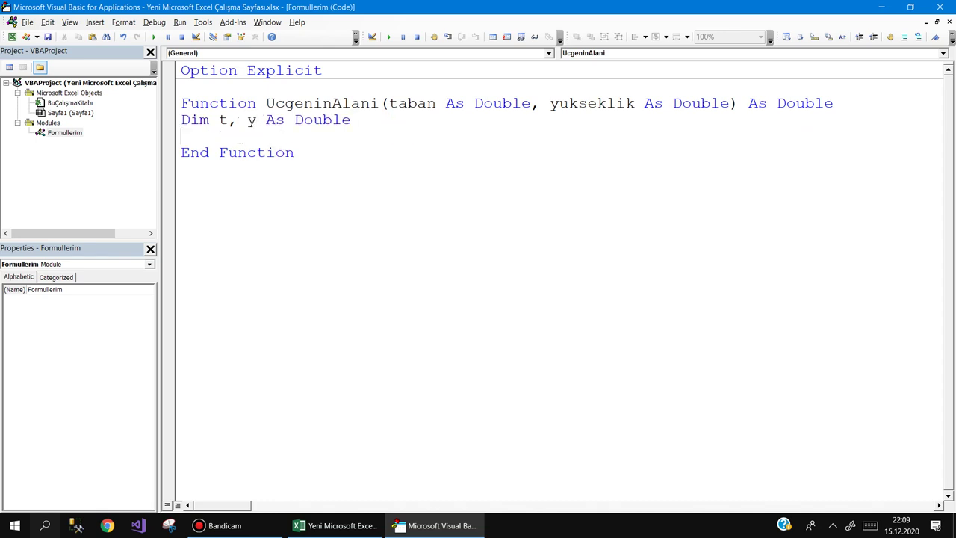
{"action": "key", "text": "Return"}
{"action": "type", "text": "y"}
{"action": "key", "text": "BackSpace"}
{"action": "type", "text": "t"}
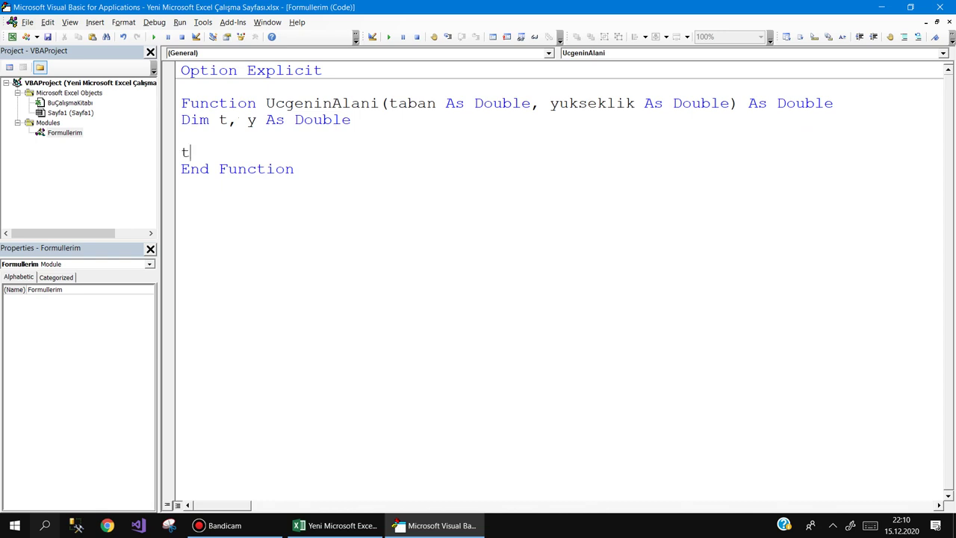
{"action": "type", "text": "=tabana"}
{"action": "key", "text": "BackSpace"}
{"action": "key", "text": "Return"}
{"action": "type", "text": "y"}
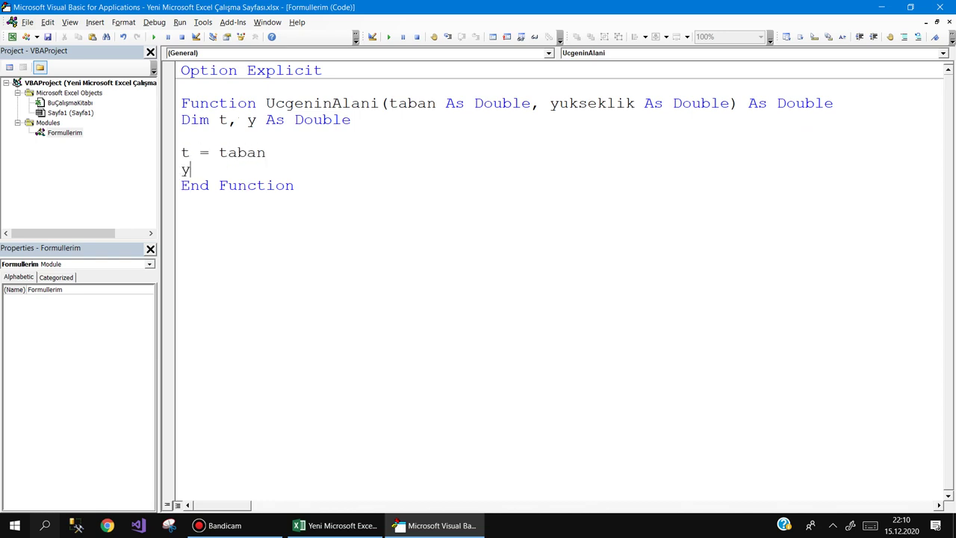
{"action": "type", "text": ")yukse"}
{"action": "key", "text": "BackSpace"}
{"action": "key", "text": "BackSpace"}
{"action": "key", "text": "BackSpace"}
{"action": "key", "text": "BackSpace"}
{"action": "key", "text": "BackSpace"}
{"action": "key", "text": "BackSpace"}
{"action": "type", "text": "=yuk"}
{"action": "type", "text": "seklik"}
{"action": "key", "text": "Return"}
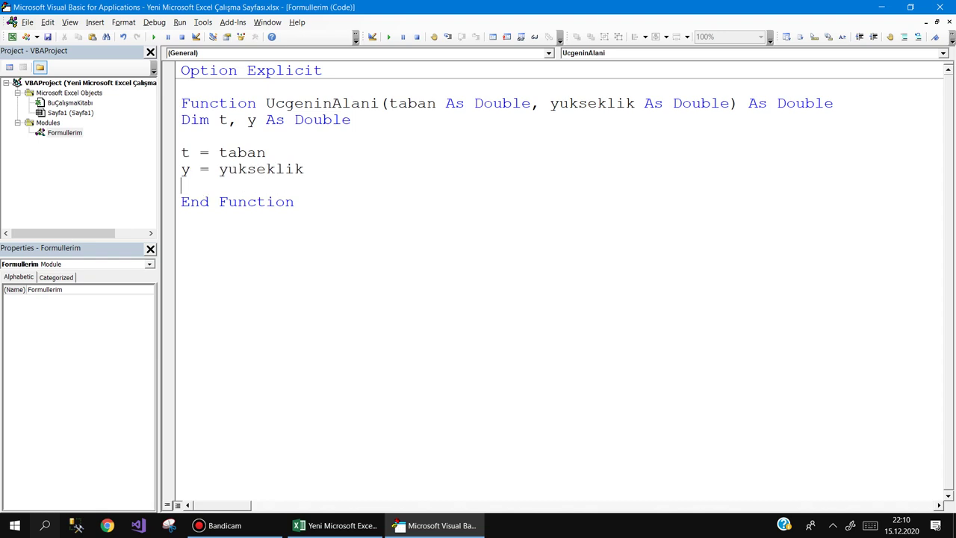
Review the t, taban and yukseklik declarations and add a blank line before End Function.
{"action": "double_click", "coordinate": [222, 120]}
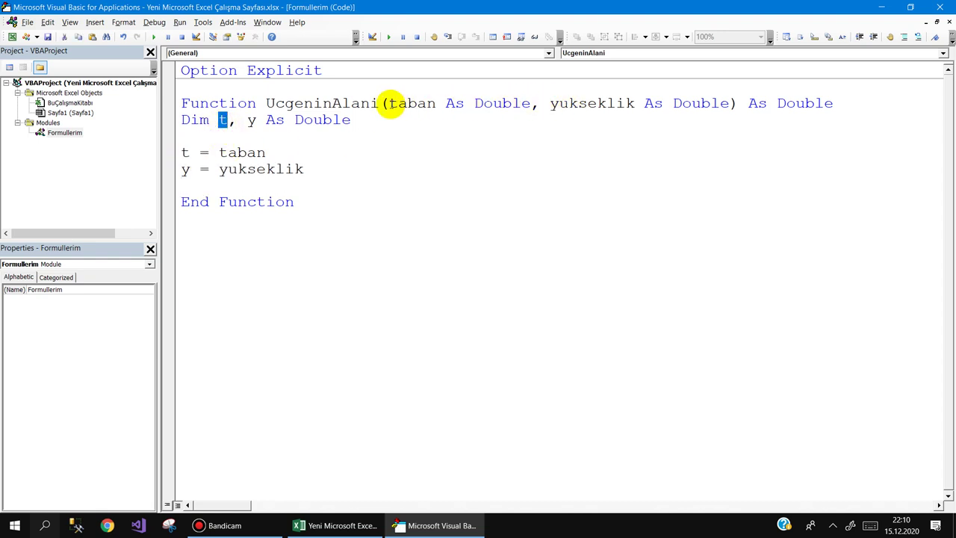
{"action": "left_click_drag", "start_coordinate": [389, 103], "coordinate": [530, 103]}
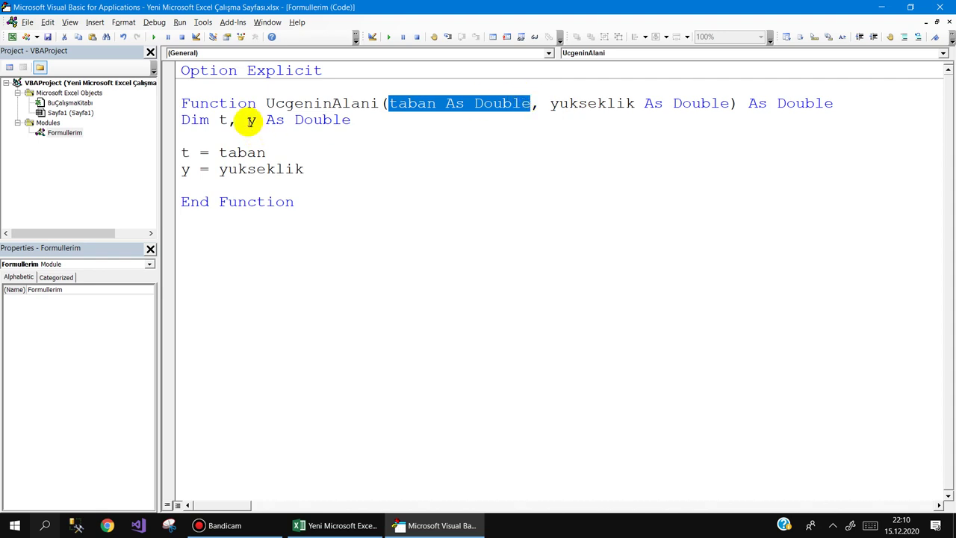
{"action": "left_click_drag", "start_coordinate": [247, 120], "coordinate": [274, 120]}
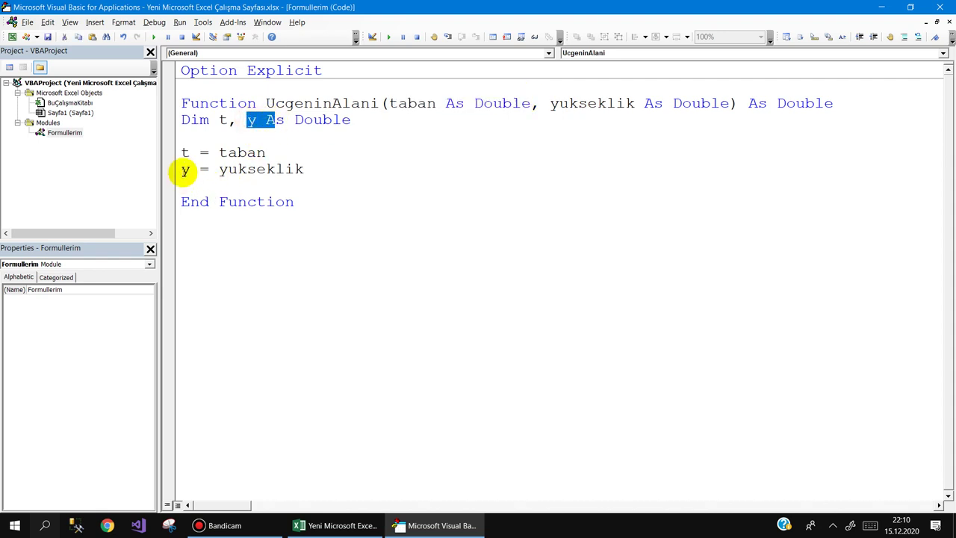
{"action": "left_click_drag", "start_coordinate": [550, 103], "coordinate": [728, 103]}
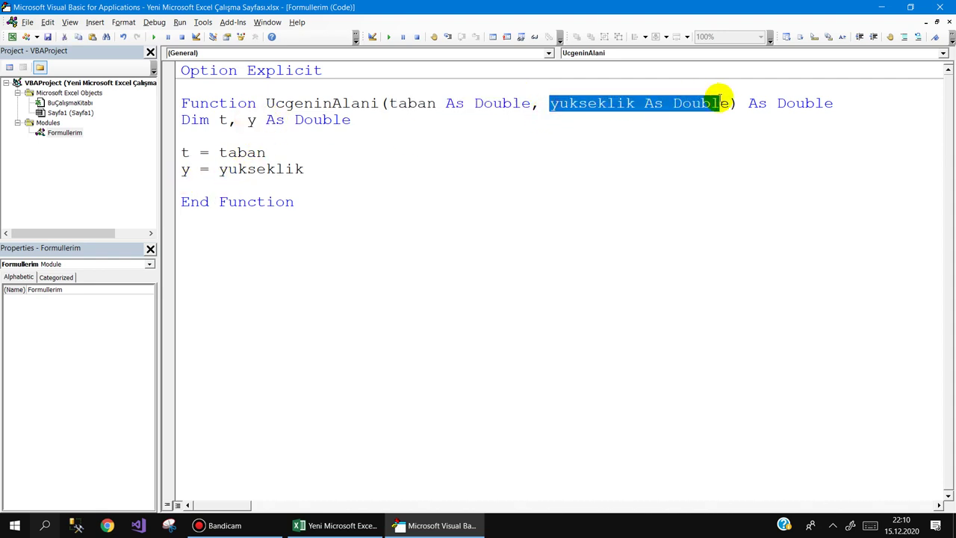
{"action": "left_click", "coordinate": [214, 187]}
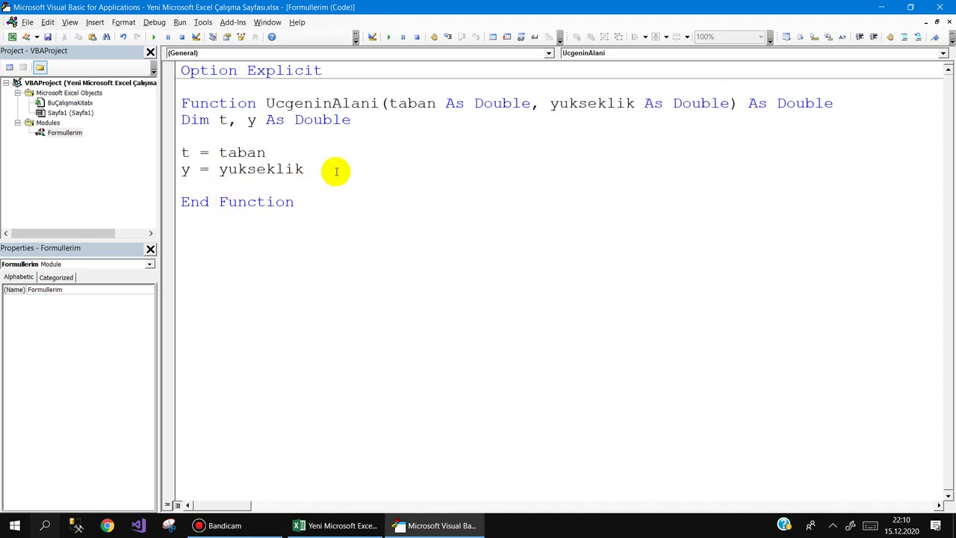
{"action": "key", "text": "Return"}
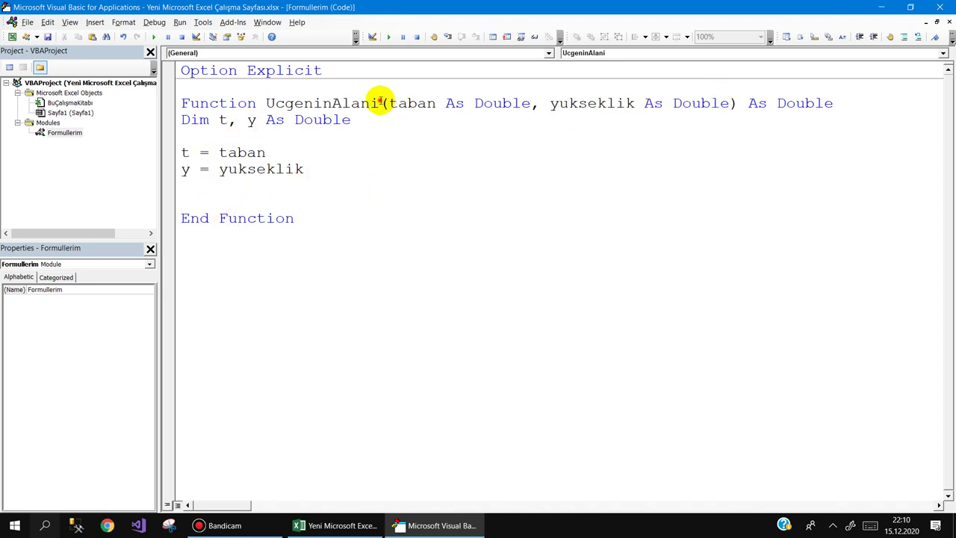
Paste the copied function name and write the return line UcgeninAlani = (t * y) / 2.
{"action": "left_click_drag", "start_coordinate": [379, 103], "coordinate": [267, 105]}
{"action": "right_click", "coordinate": [290, 110]}
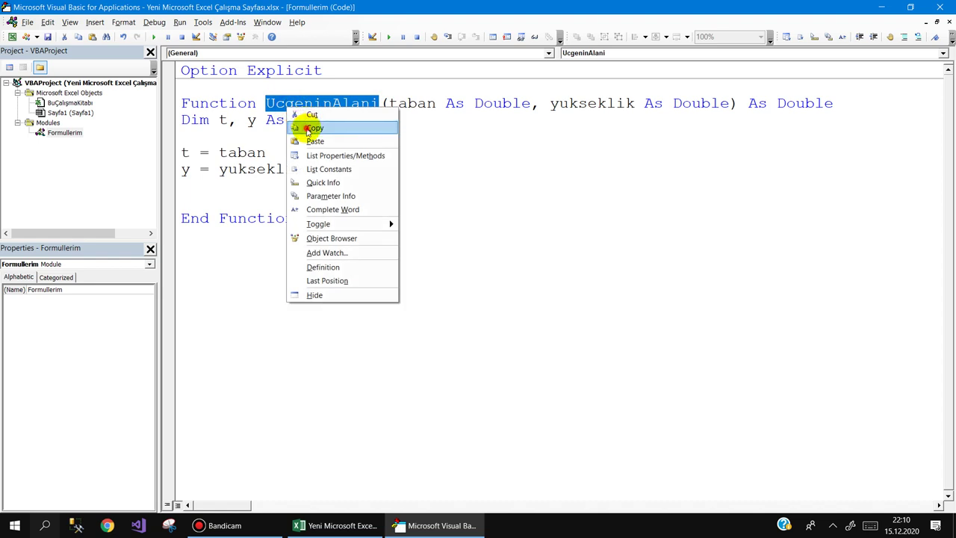
{"action": "left_click", "coordinate": [306, 125]}
{"action": "left_click", "coordinate": [207, 195]}
{"action": "key", "text": "ctrl+v"}
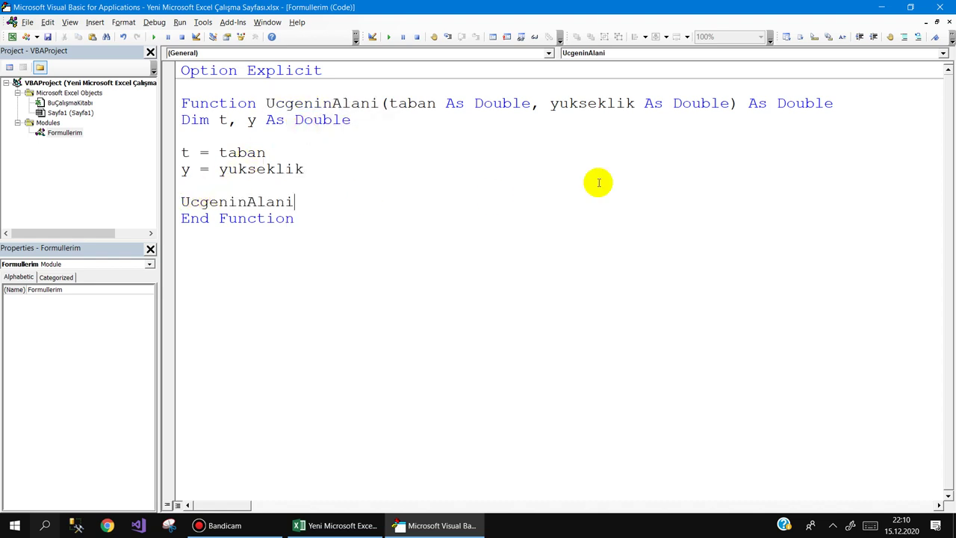
{"action": "type", "text": "="}
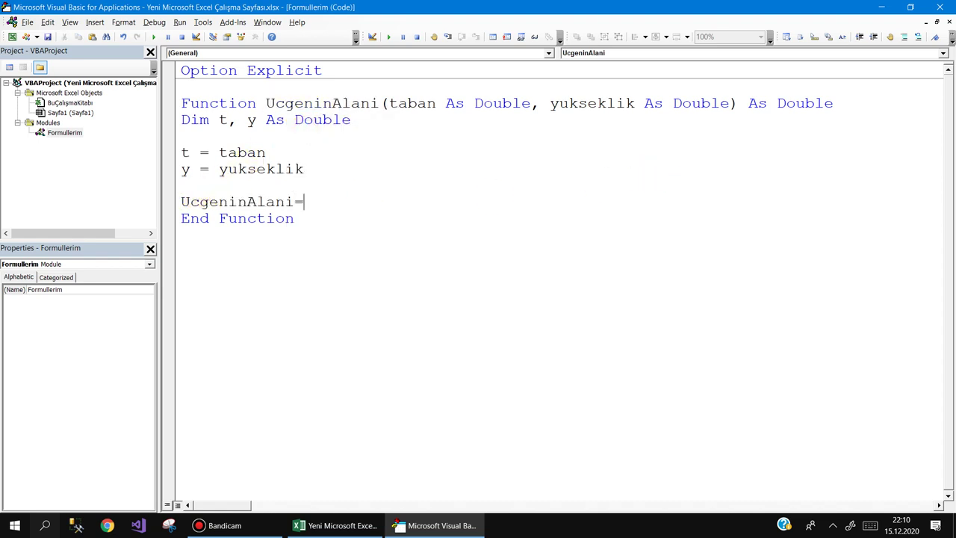
{"action": "type", "text": "t*"}
{"action": "type", "text": "y"}
{"action": "type", "text": "/"}
{"action": "type", "text": "2"}
{"action": "key", "text": "Left"}
{"action": "key", "text": "Left"}
{"action": "type", "text": ")"}
{"action": "key", "text": "Left"}
{"action": "key", "text": "Left"}
{"action": "key", "text": "Left"}
{"action": "key", "text": "Left"}
{"action": "type", "text": "("}
{"action": "key", "text": "End"}
{"action": "key", "text": "Return"}
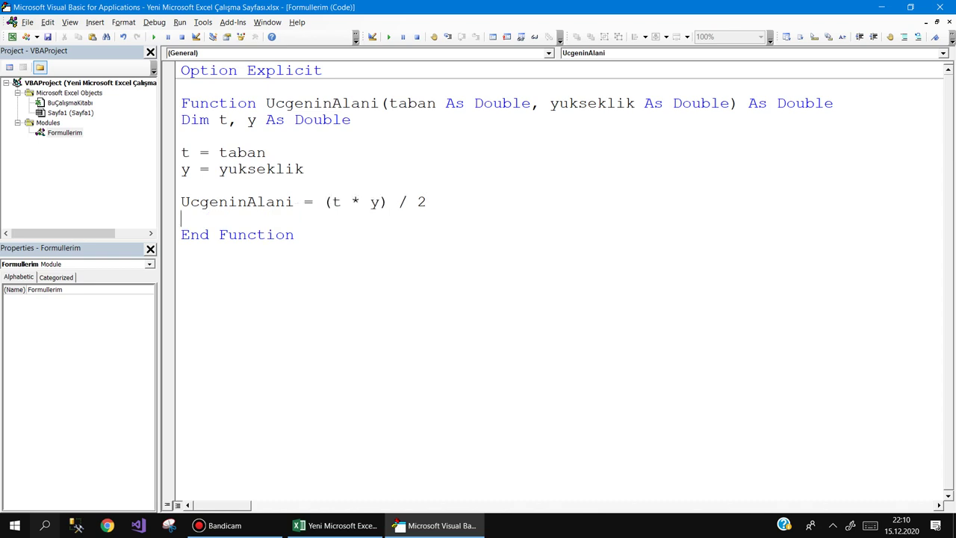
{"action": "key", "text": "Delete"}
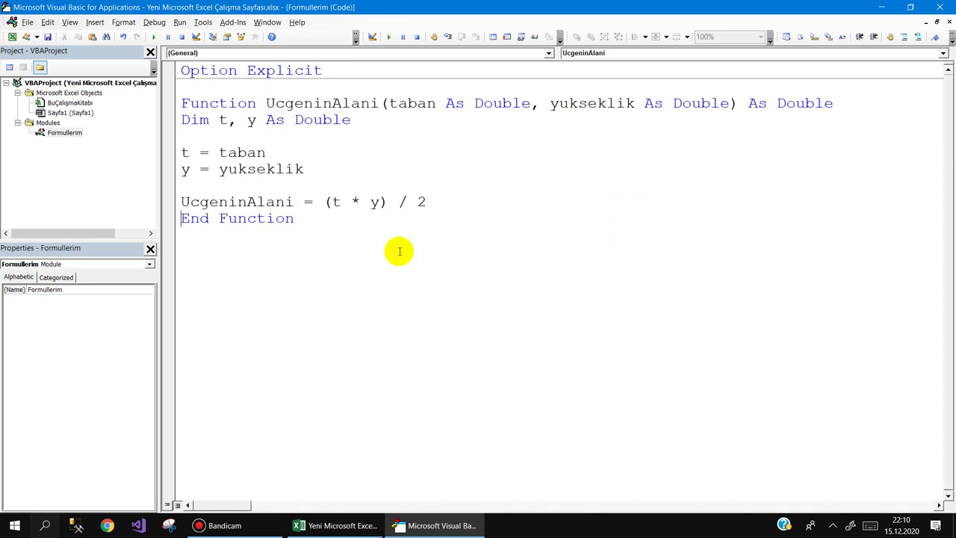
Start a DaireninAlani function header below End Function, removing the mistaken pi parameter.
{"action": "left_click", "coordinate": [254, 247]}
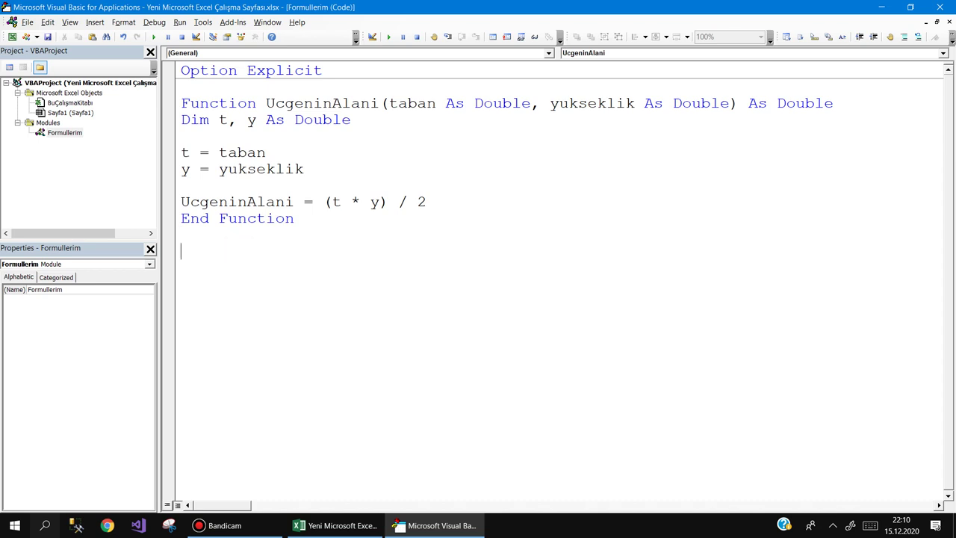
{"action": "type", "text": "fu"}
{"action": "type", "text": "nction"}
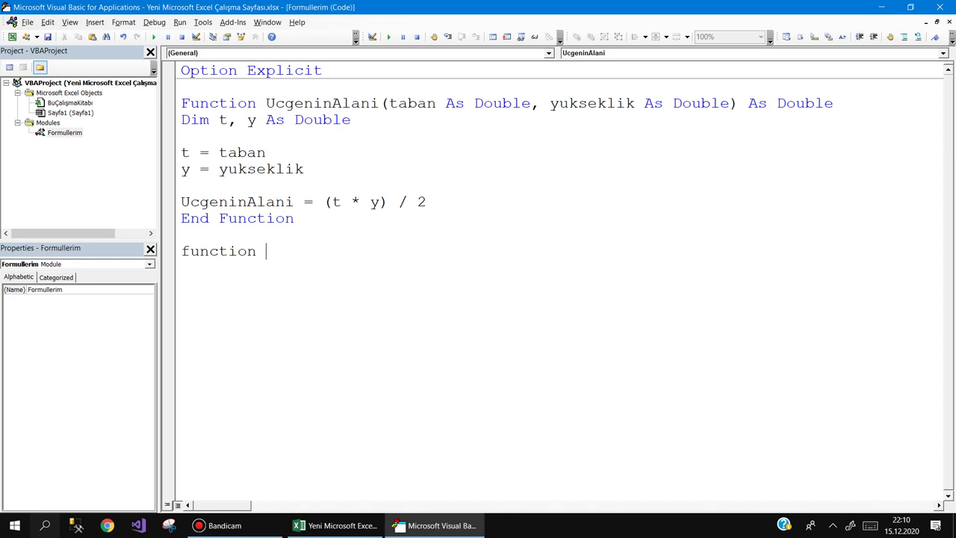
{"action": "type", "text": "Dairenin"}
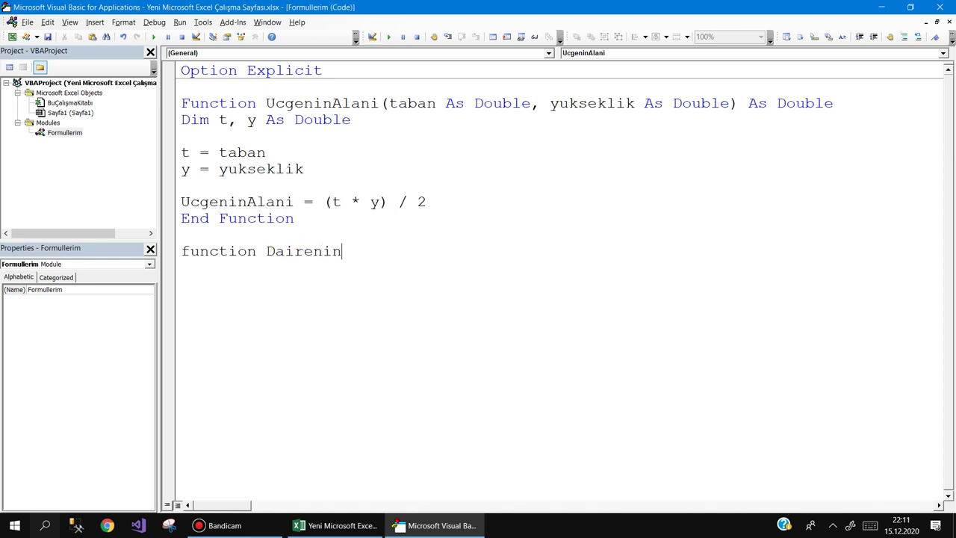
{"action": "type", "text": "Alani"}
{"action": "type", "text": "("}
{"action": "type", "text": "pi as "}
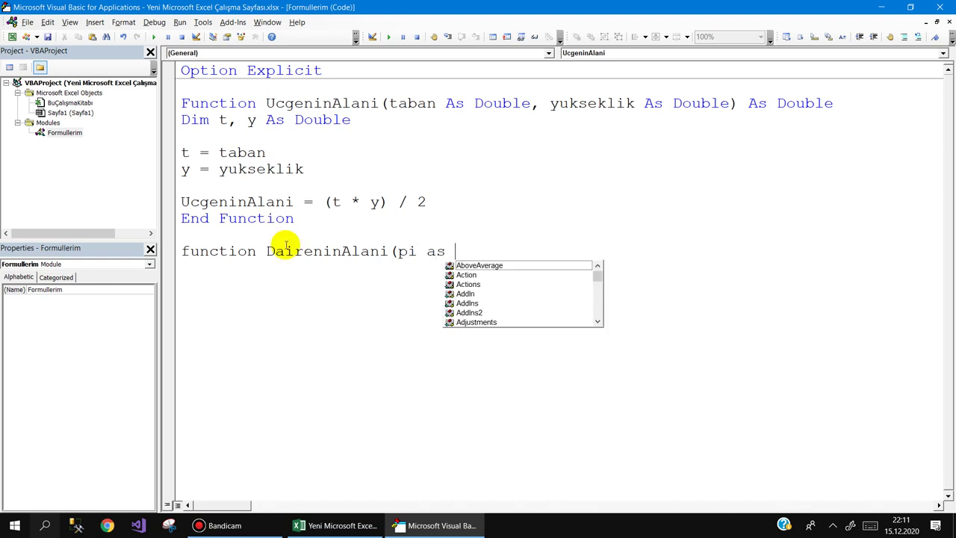
{"action": "type", "text": "dou"}
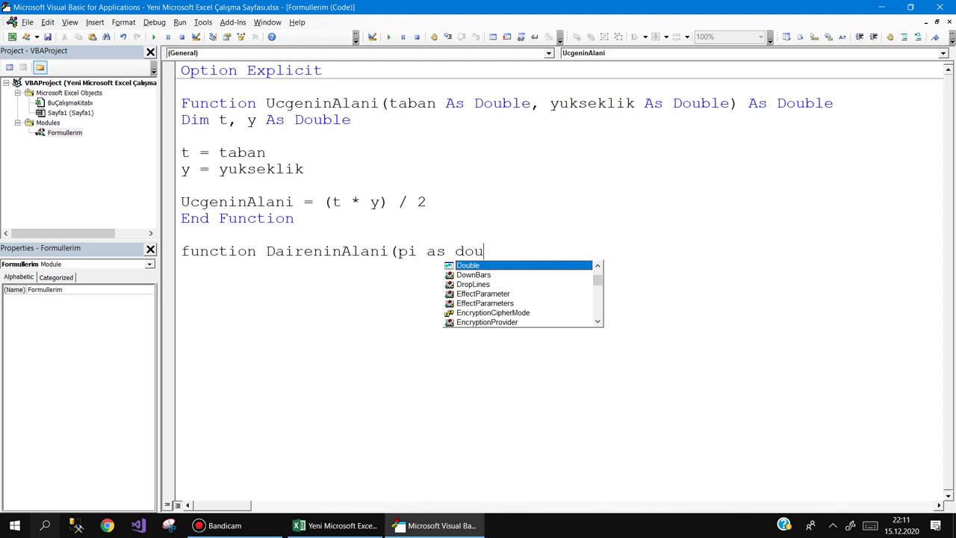
{"action": "key", "text": "BackSpace"}
{"action": "key", "text": "BackSpace"}
{"action": "key", "text": "BackSpace"}
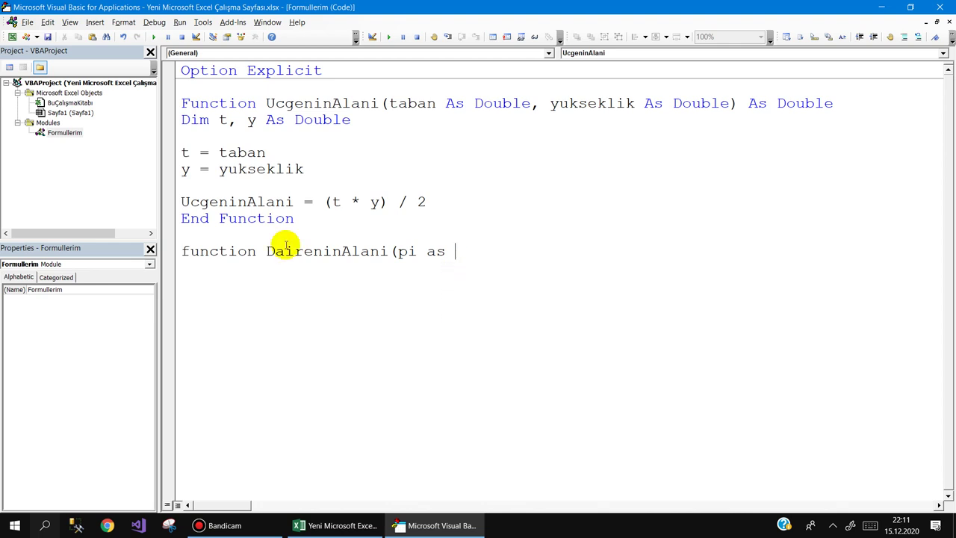
{"action": "key", "text": "BackSpace"}
{"action": "key", "text": "BackSpace"}
{"action": "key", "text": "BackSpace"}
{"action": "key", "text": "BackSpace"}
{"action": "key", "text": "BackSpace"}
{"action": "key", "text": "BackSpace"}
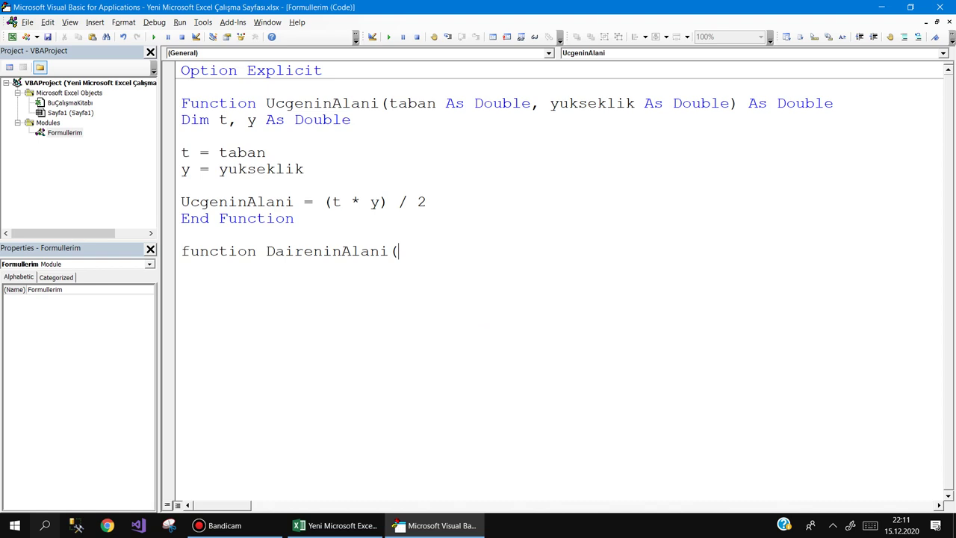
Complete the header with a cap As Double parameter and a Double return type.
{"action": "type", "text": "cap as"}
{"action": "key", "text": "BackSpace"}
{"action": "type", "text": "d"}
{"action": "key", "text": "BackSpace"}
{"action": "type", "text": "s daou"}
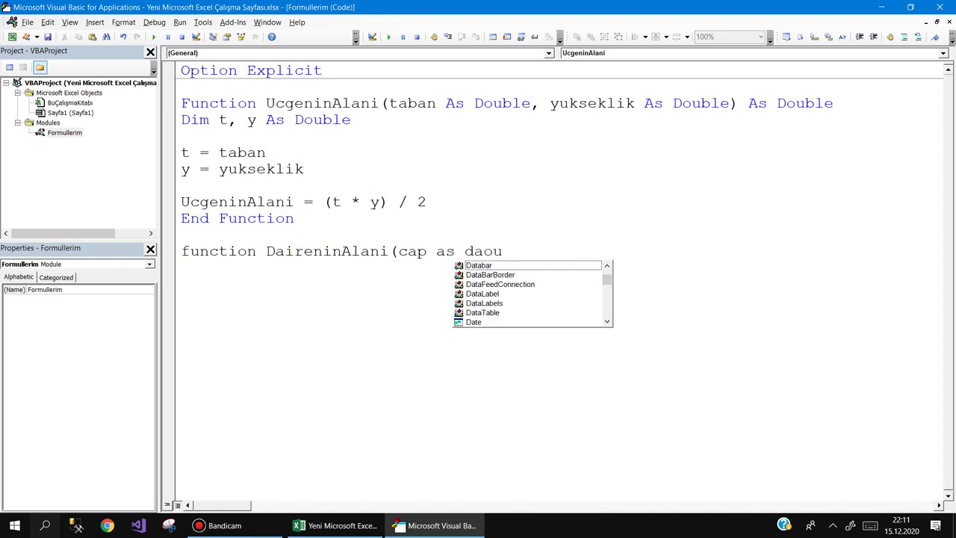
{"action": "key", "text": "BackSpace"}
{"action": "key", "text": "BackSpace"}
{"action": "key", "text": "BackSpace"}
{"action": "type", "text": "ou "}
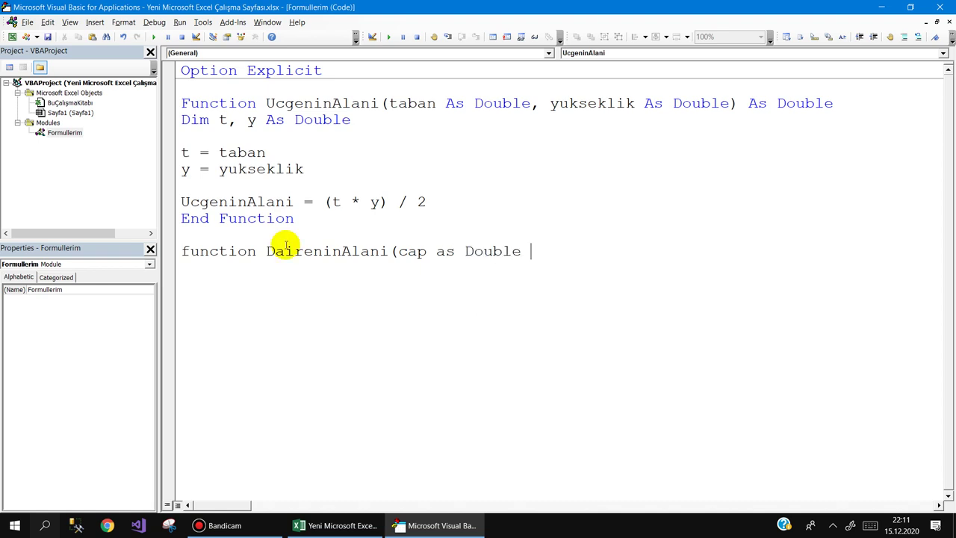
{"action": "type", "text": ") "}
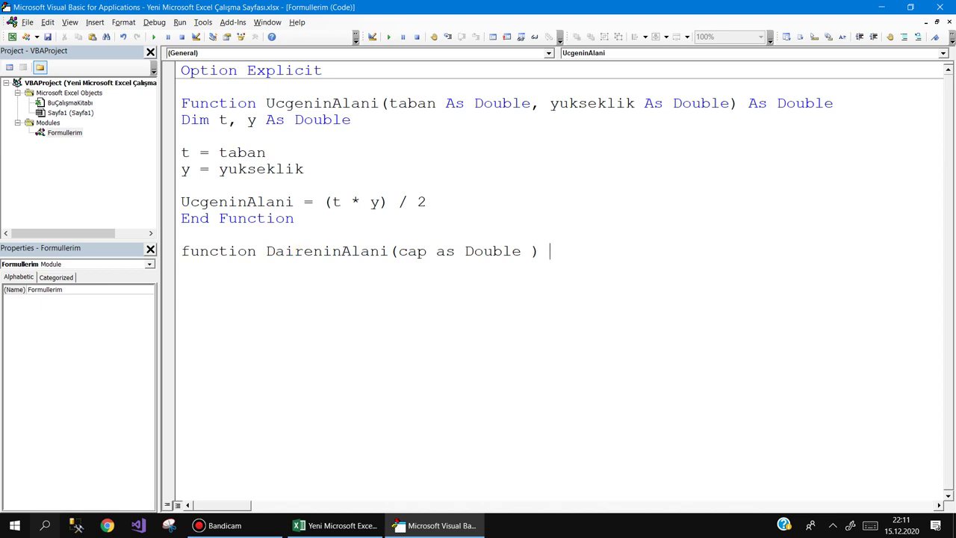
{"action": "type", "text": "d"}
{"action": "key", "text": "BackSpace"}
{"action": "type", "text": "as Dou"}
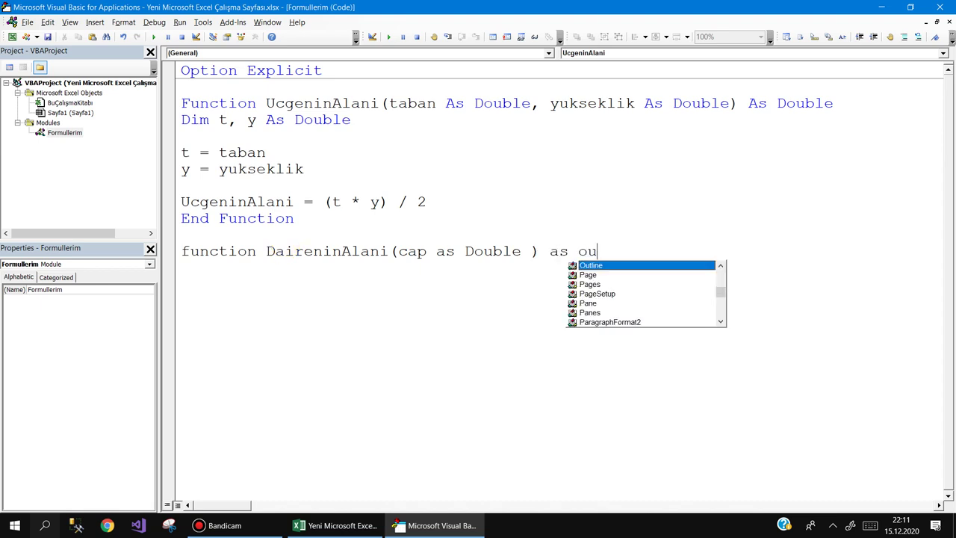
{"action": "key", "text": "BackSpace"}
{"action": "key", "text": "BackSpace"}
{"action": "type", "text": "dou"}
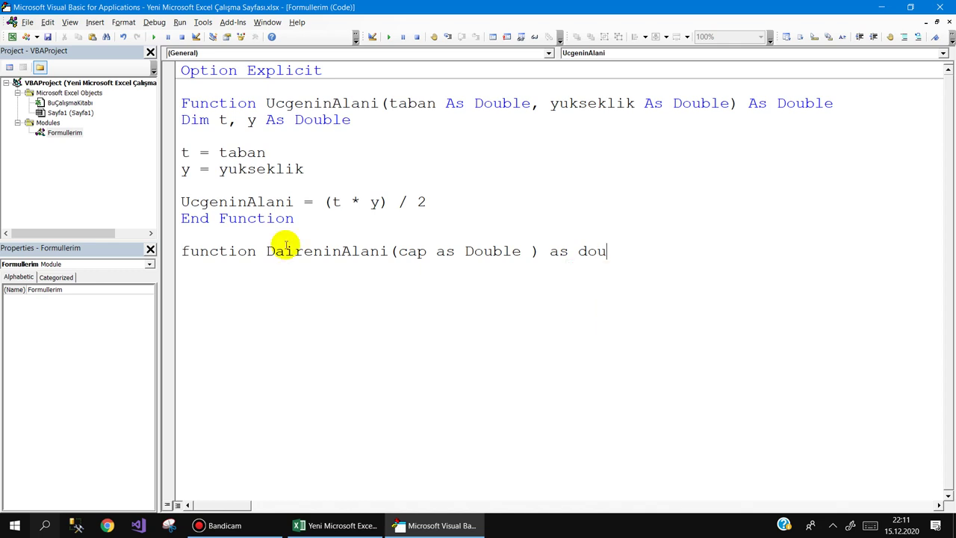
{"action": "type", "text": "ble"}
{"action": "key", "text": "Return"}
Declare c As Double and assign c = cap in DaireninAlani.
{"action": "left_click", "coordinate": [181, 267]}
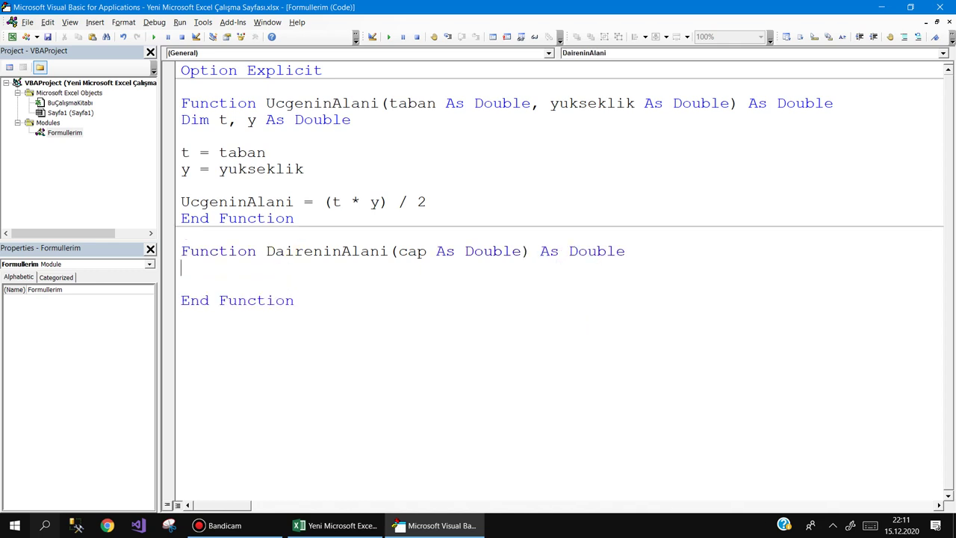
{"action": "type", "text": "dim c "}
{"action": "type", "text": "as "}
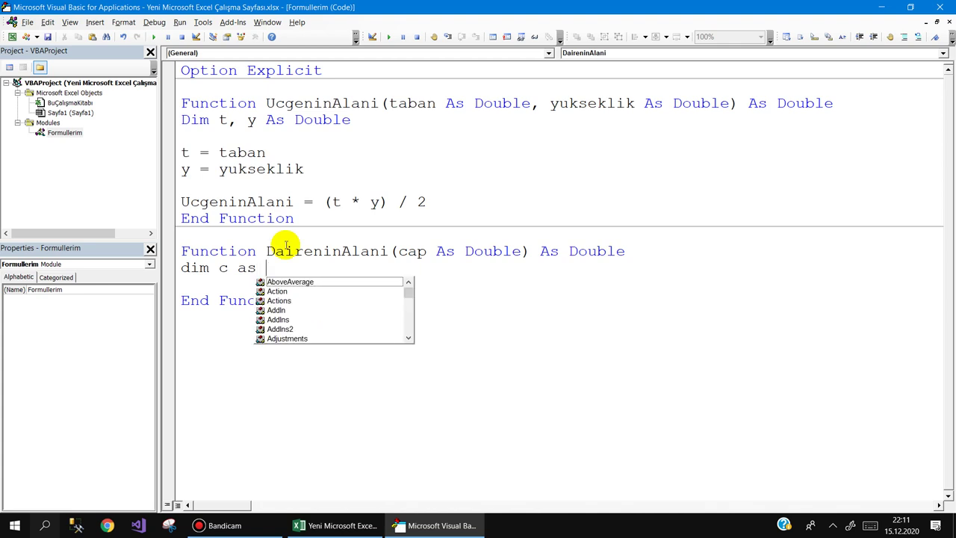
{"action": "type", "text": "dou"}
{"action": "key", "text": "space"}
{"action": "key", "text": "Return"}
{"action": "type", "text": "c "}
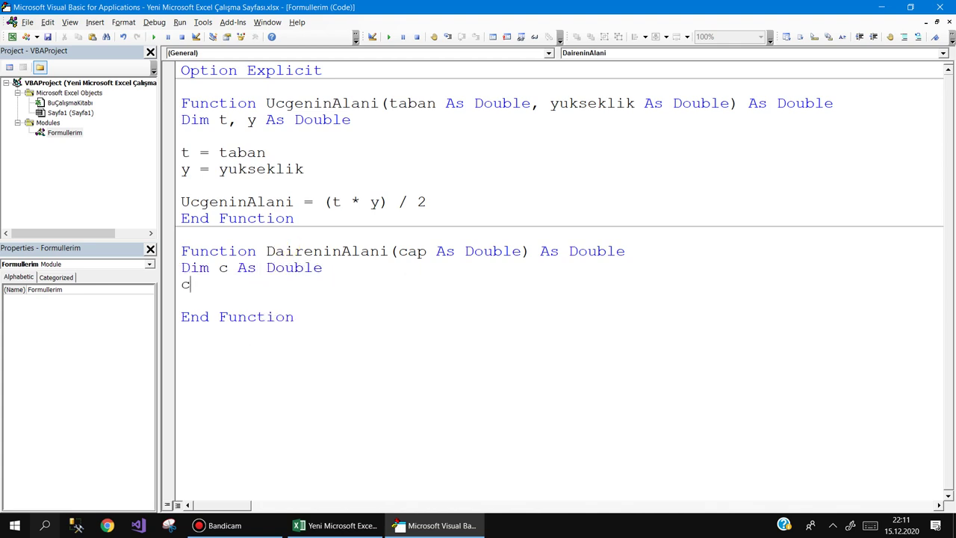
{"action": "type", "text": "= cap"}
{"action": "key", "text": "Return"}
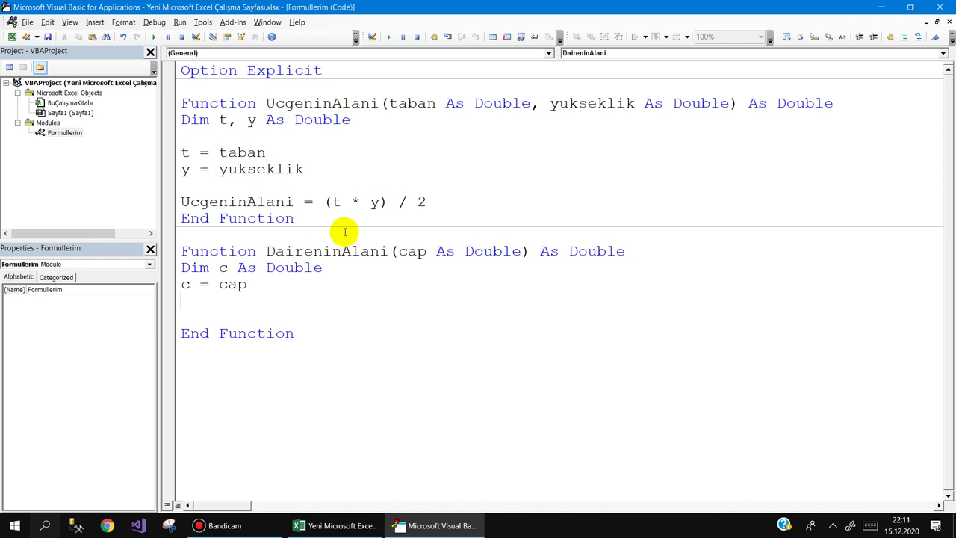
Write the return line DaireninAlani = 3.14 * c * c, changing the comma decimal to a period.
{"action": "left_click_drag", "start_coordinate": [389, 251], "coordinate": [266, 250]}
{"action": "key", "text": "ctrl+c"}
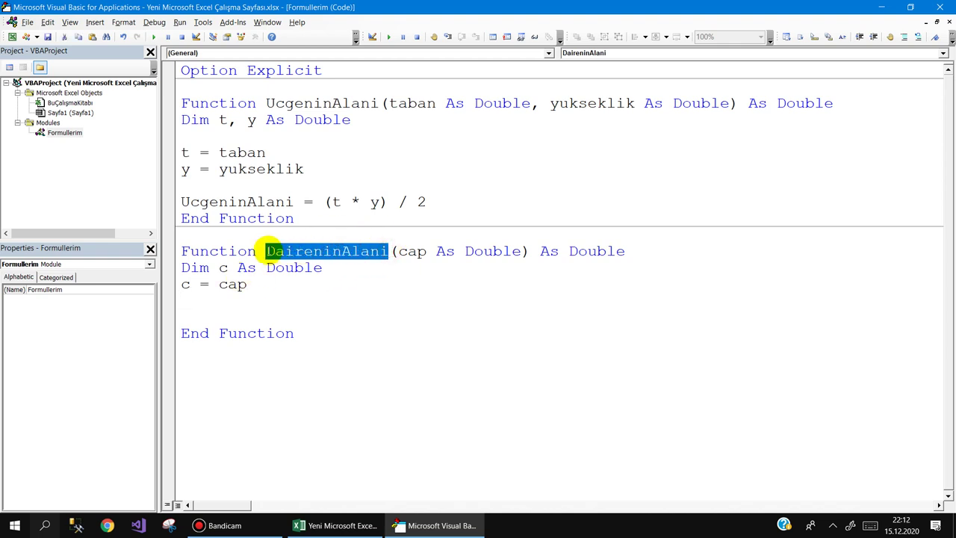
{"action": "left_click", "coordinate": [201, 308]}
{"action": "key", "text": "ctrl+v"}
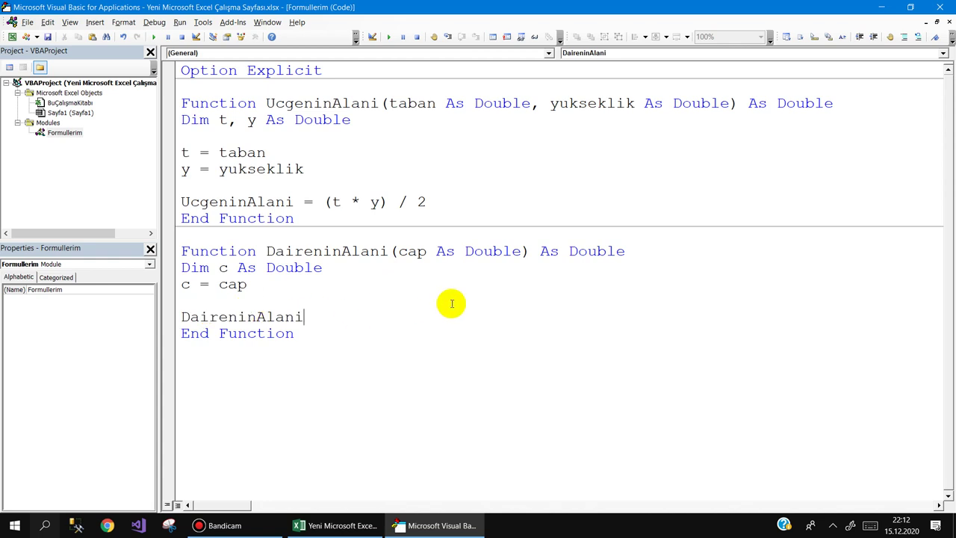
{"action": "type", "text": "="}
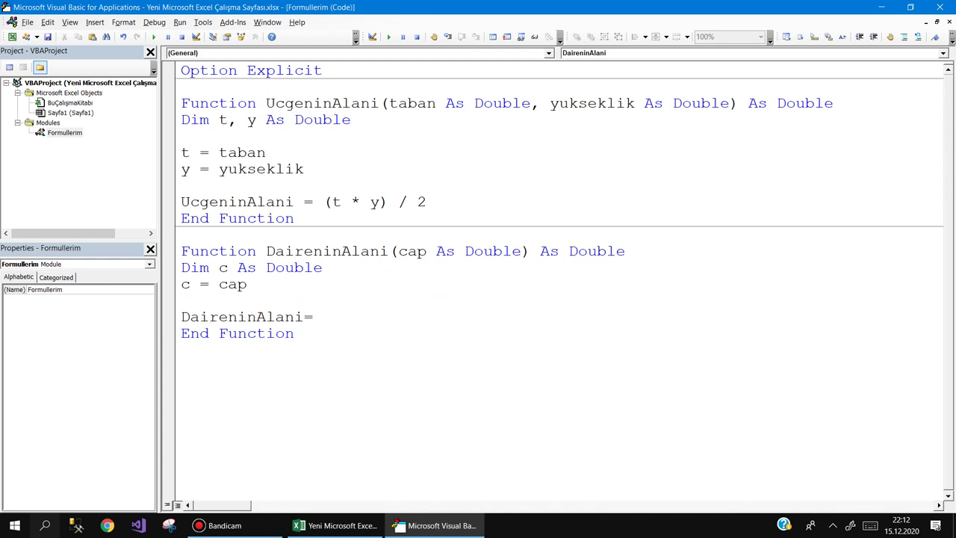
{"action": "type", "text": "3,"}
{"action": "type", "text": "14*"}
{"action": "type", "text": "c"}
{"action": "type", "text": "*c"}
{"action": "key", "text": "Return"}
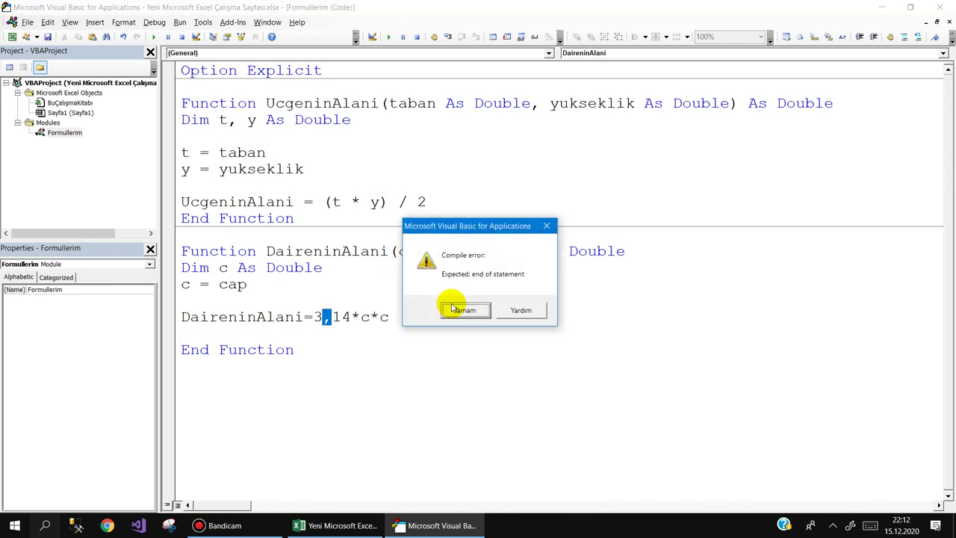
{"action": "left_click", "coordinate": [452, 303]}
{"action": "type", "text": "."}
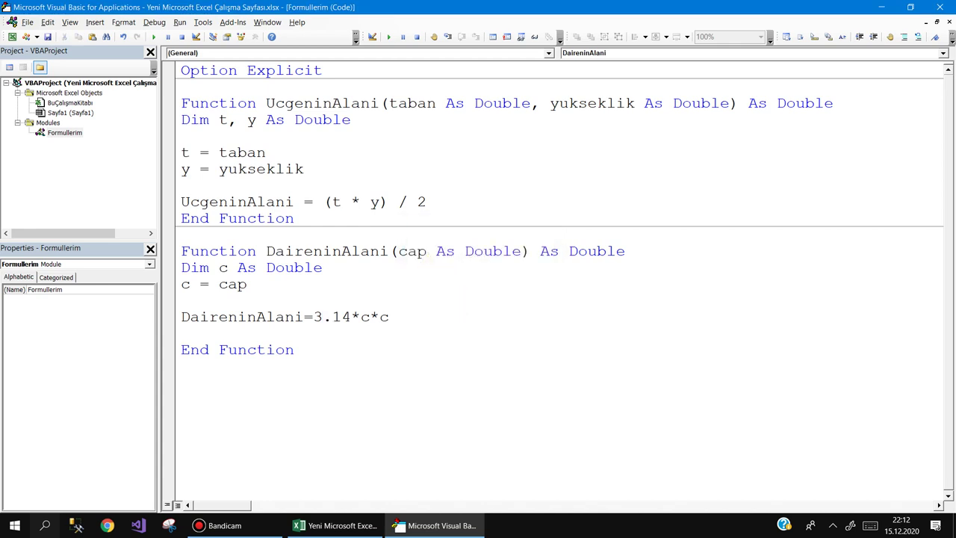
{"action": "key", "text": "Return"}
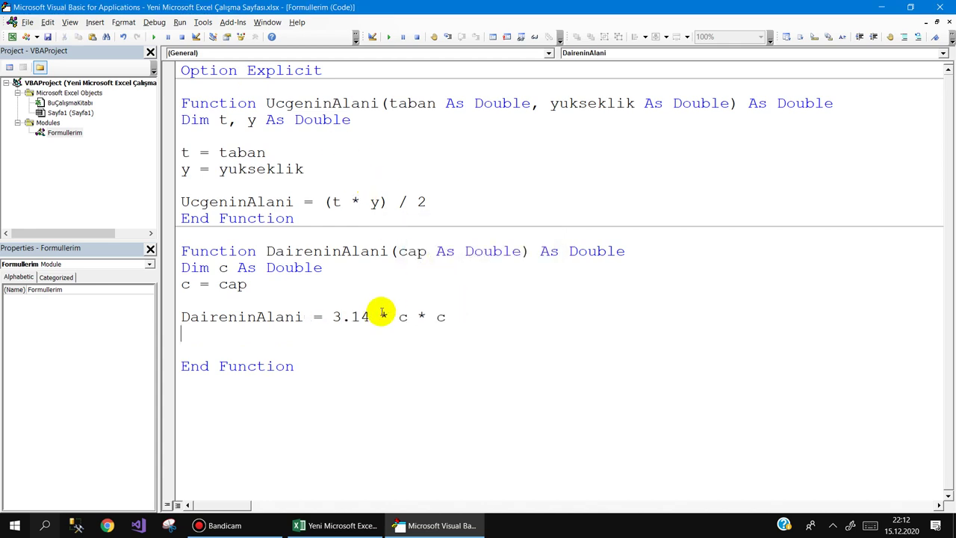
Remove the extra blank line before End Function and move below the function.
{"action": "double_click", "coordinate": [343, 317]}
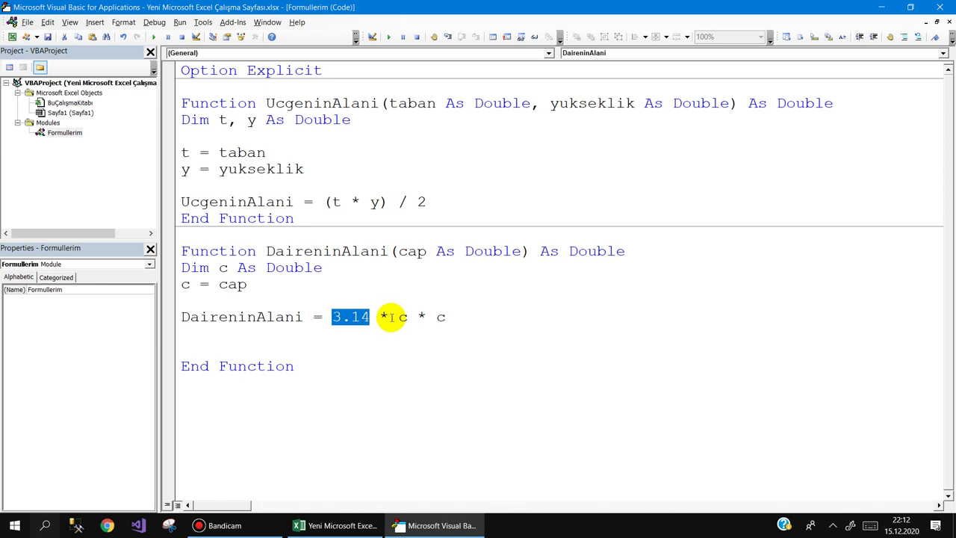
{"action": "left_click_drag", "start_coordinate": [389, 318], "coordinate": [442, 320]}
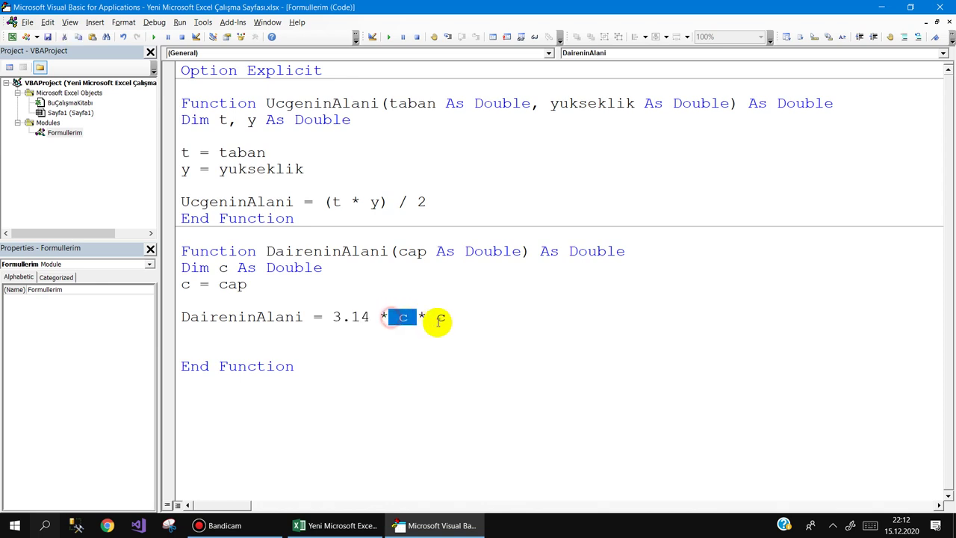
{"action": "left_click", "coordinate": [343, 336]}
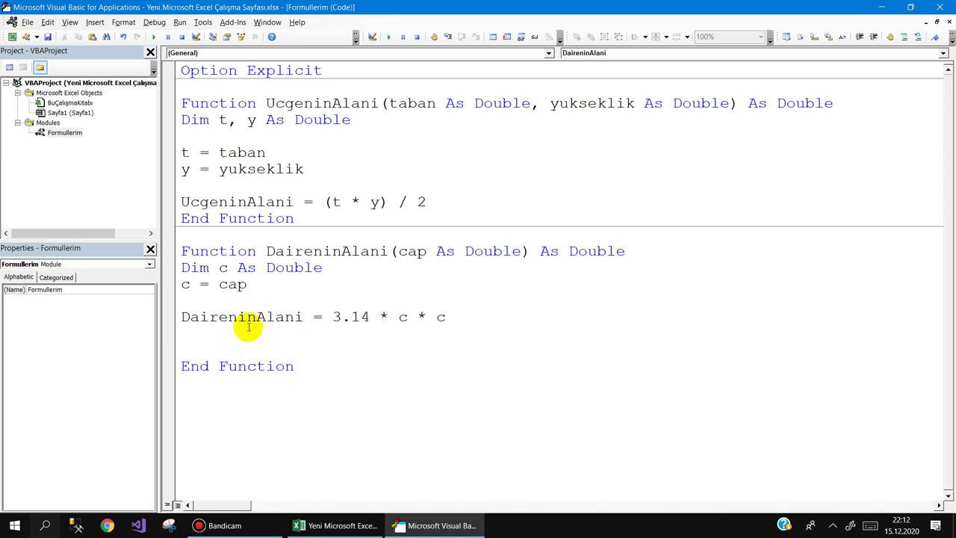
{"action": "key", "text": "Delete"}
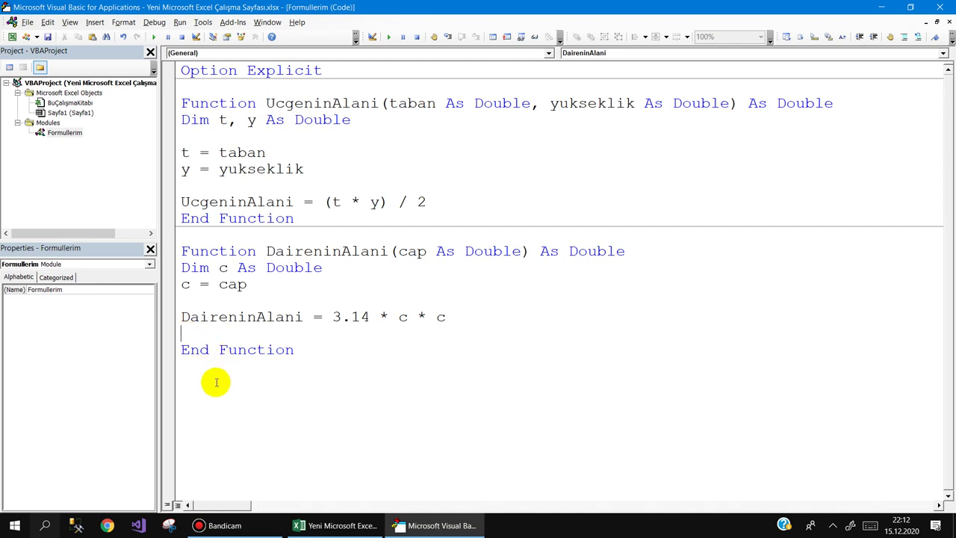
{"action": "left_click", "coordinate": [207, 378]}
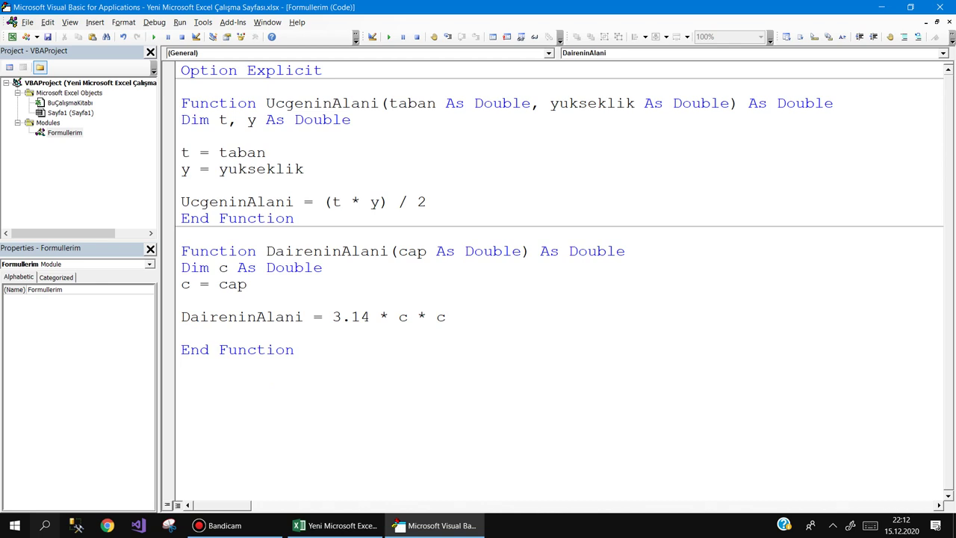
Type the MetretulHesapla header: Double en and boy, Byte enkes, boykes and acl, returning Double.
{"action": "type", "text": "function "}
{"action": "type", "text": "Me"}
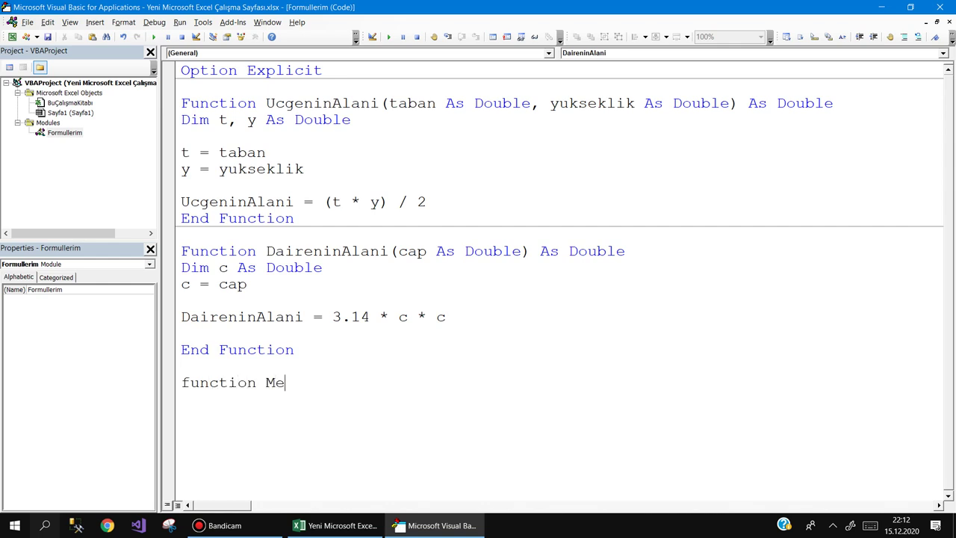
{"action": "type", "text": "tretulH"}
{"action": "type", "text": "esapla("}
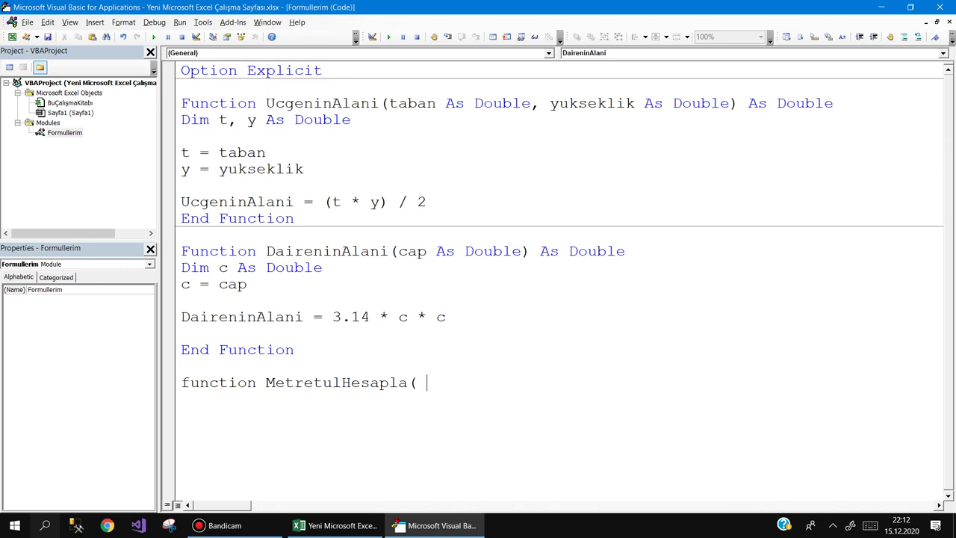
{"action": "type", "text": "dou"}
{"action": "key", "text": "BackSpace"}
{"action": "key", "text": "BackSpace"}
{"action": "key", "text": "BackSpace"}
{"action": "type", "text": "en as dou"}
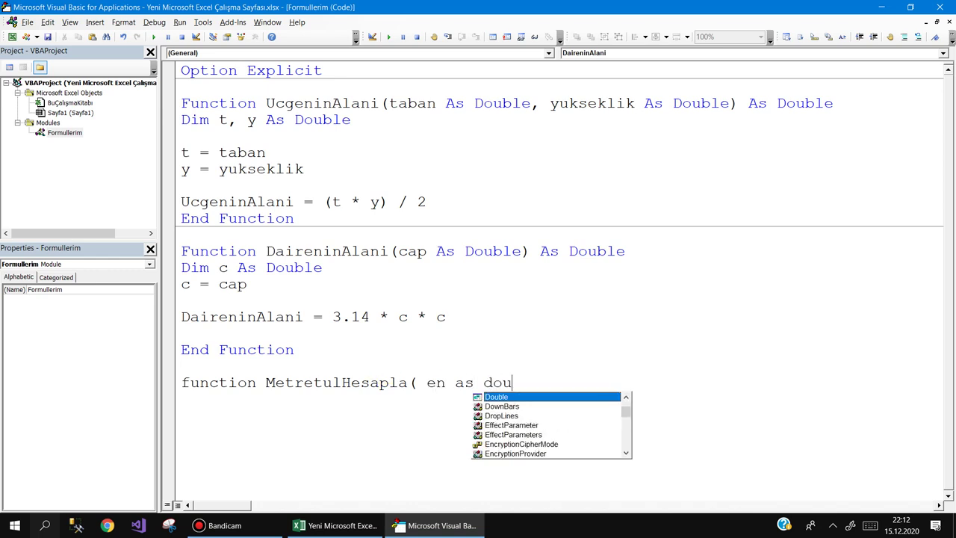
{"action": "type", "text": ","}
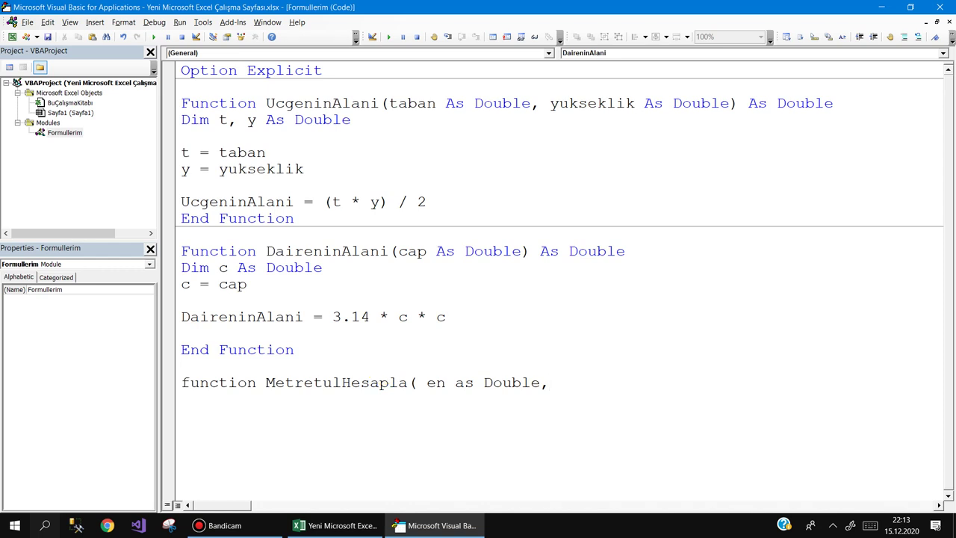
{"action": "type", "text": "enkes a"}
{"action": "type", "text": "s by"}
{"action": "key", "text": "Escape"}
{"action": "type", "text": "te "}
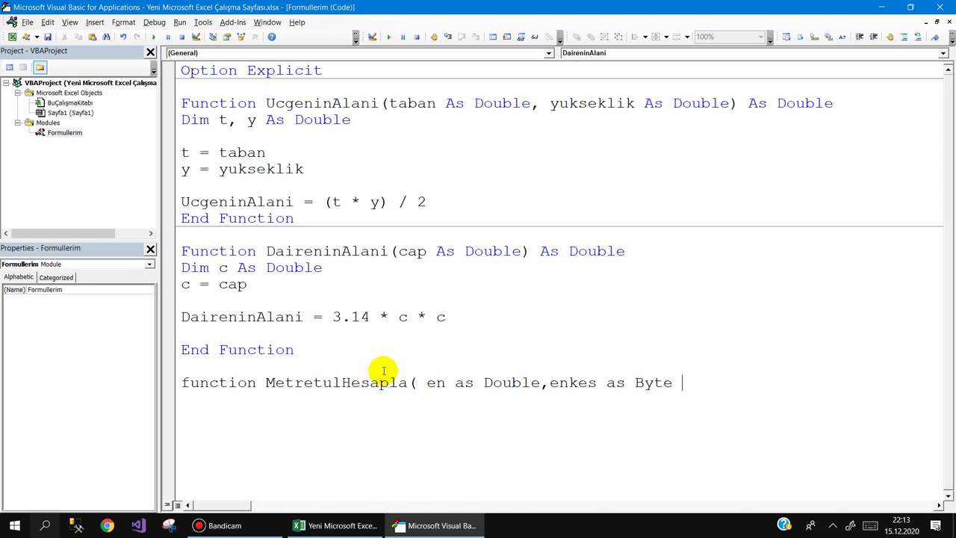
{"action": "type", "text": ",b"}
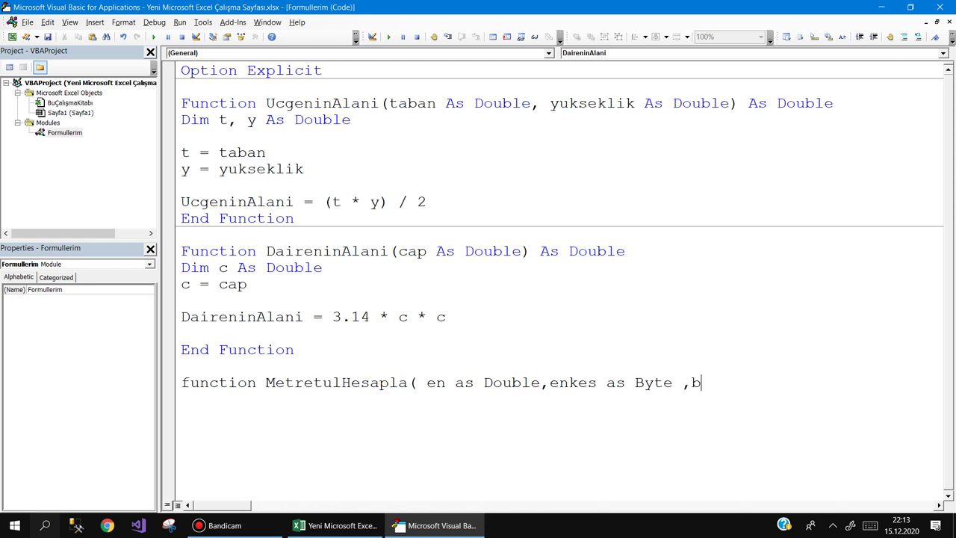
{"action": "type", "text": "oy as dou"}
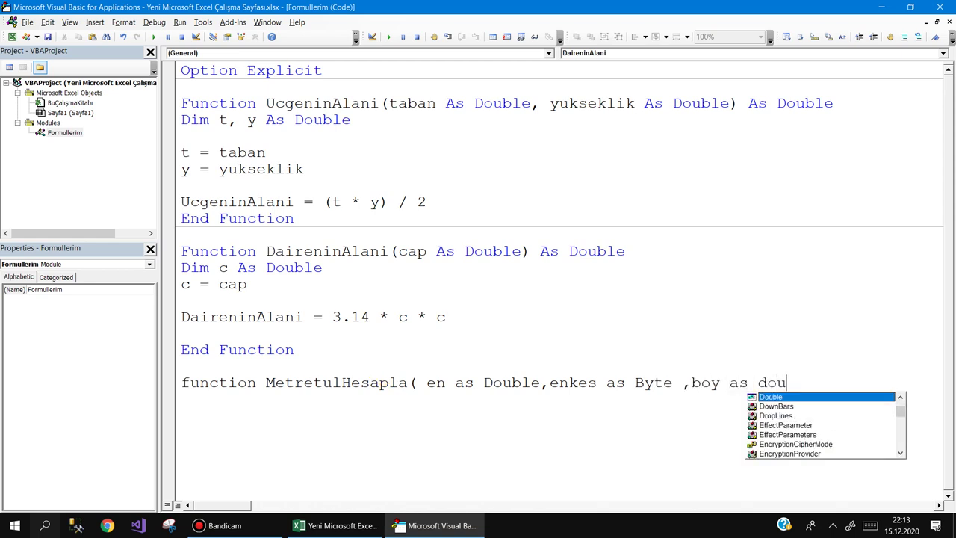
{"action": "type", "text": "ble , b"}
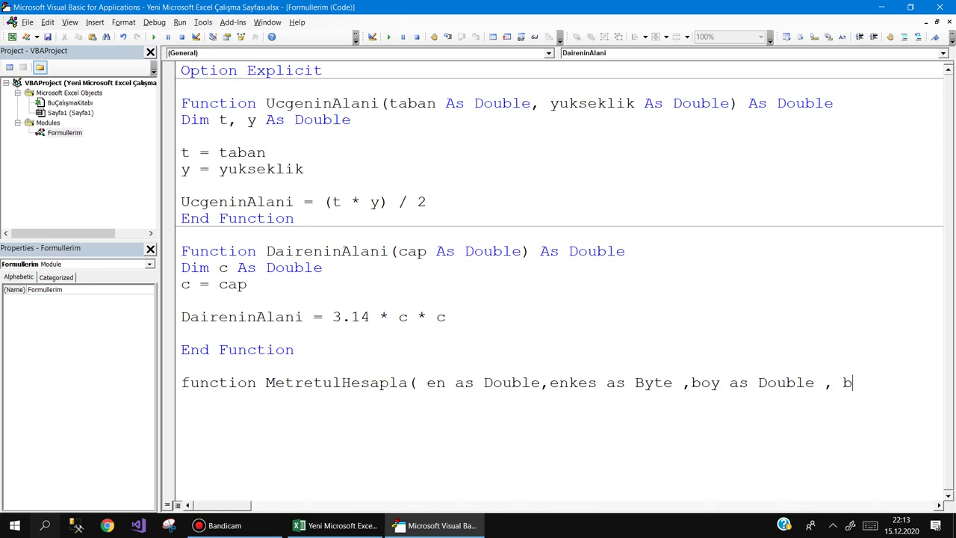
{"action": "type", "text": "oyke"}
{"action": "type", "text": "s"}
{"action": "type", "text": " as by"}
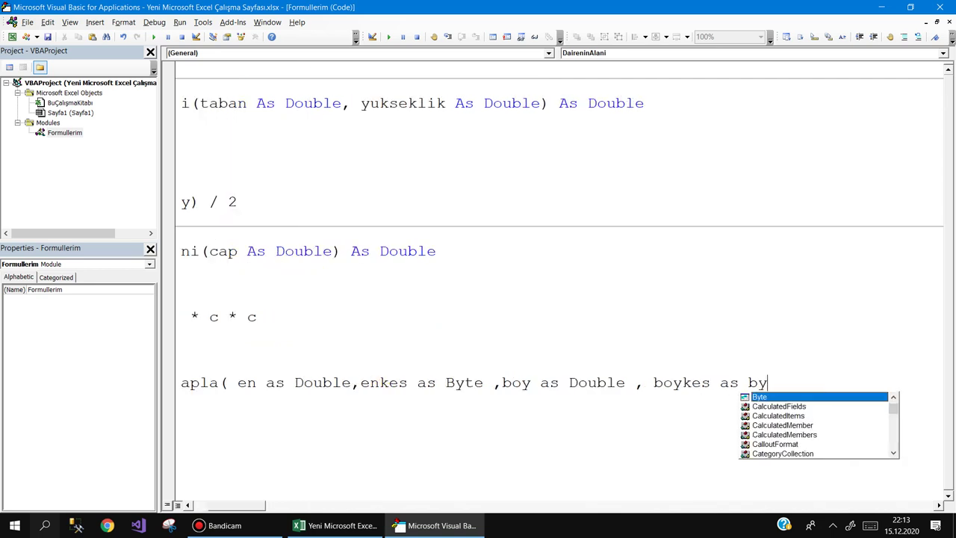
{"action": "key", "text": "space"}
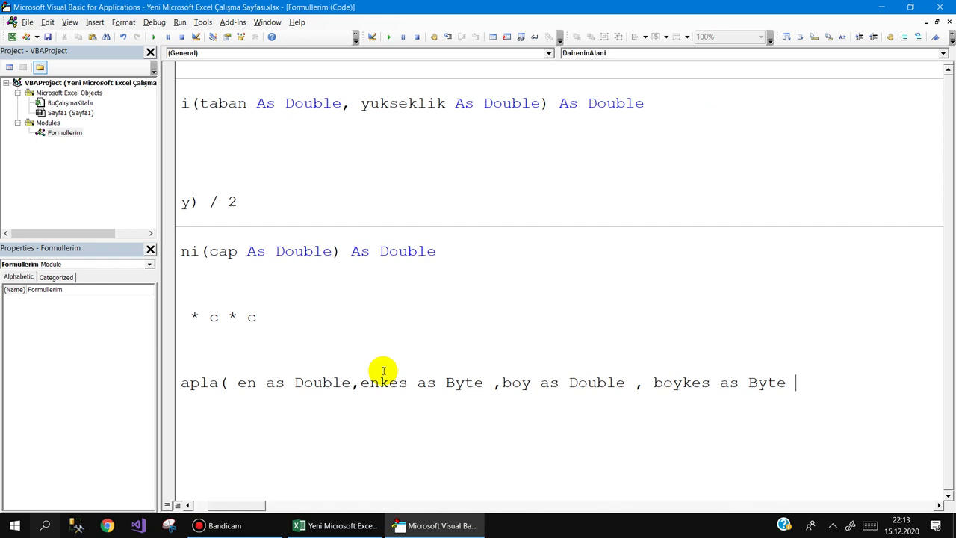
{"action": "type", "text": ","}
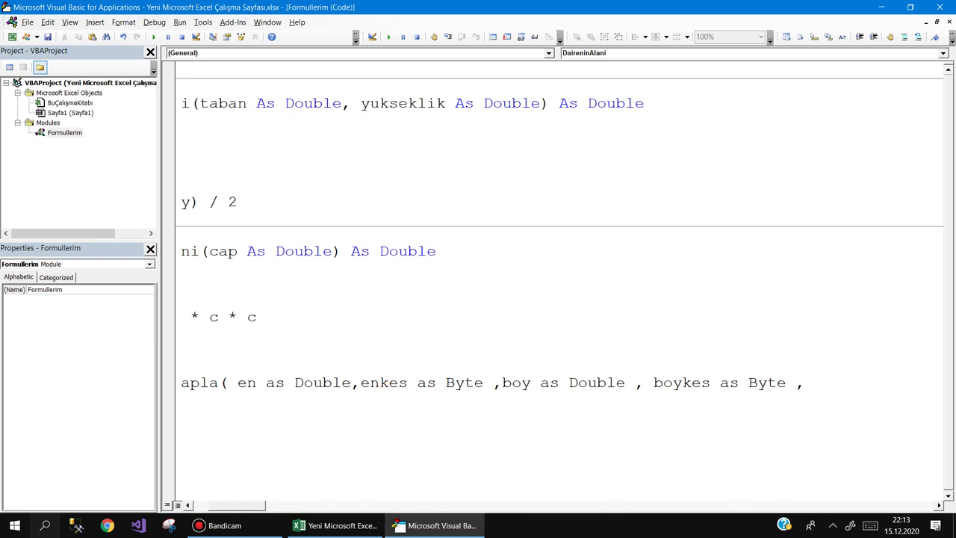
{"action": "type", "text": "ac"}
{"action": "type", "text": "l as "}
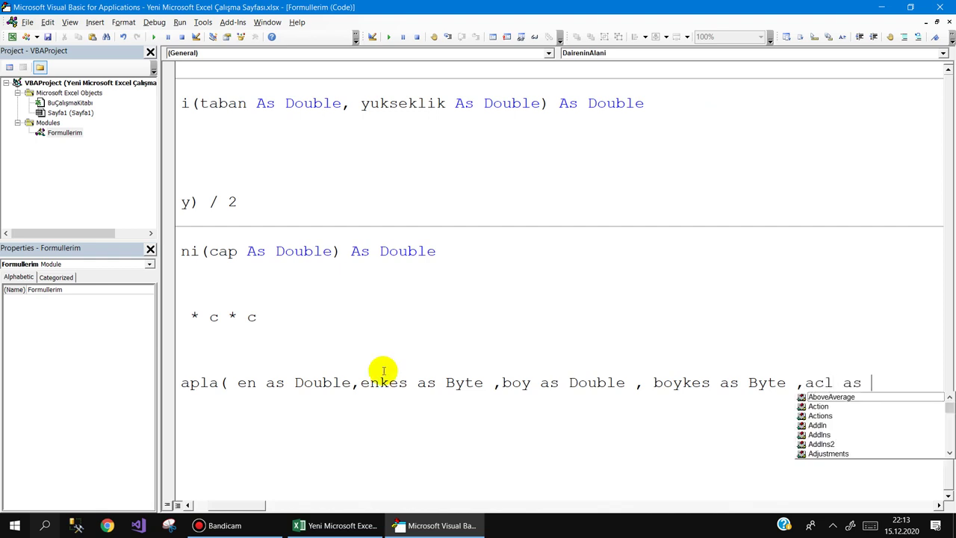
{"action": "type", "text": "byte "}
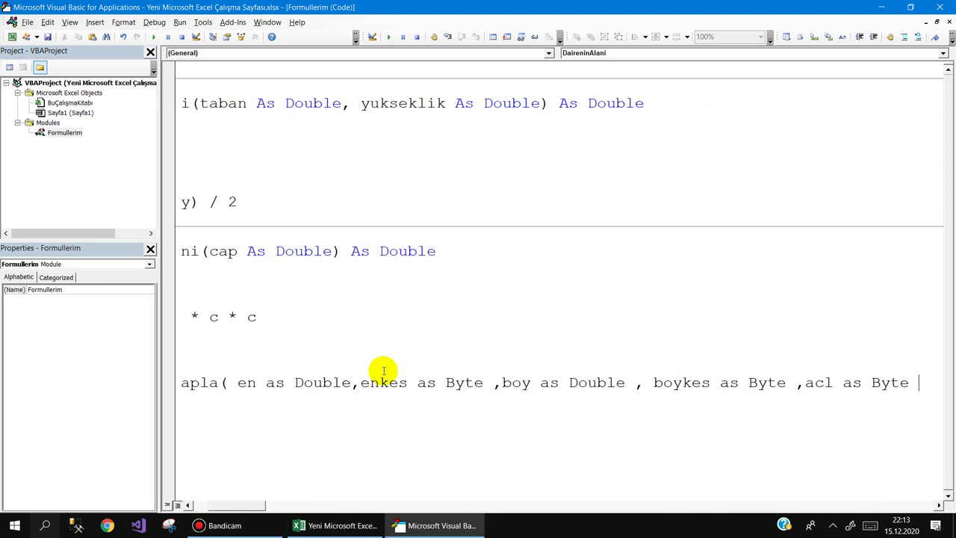
{"action": "type", "text": ") as "}
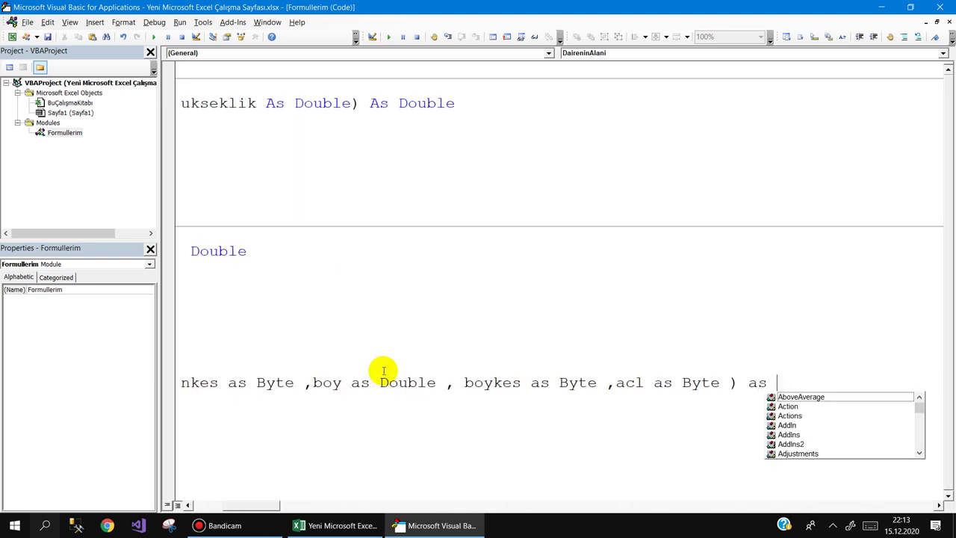
{"action": "type", "text": "dou"}
{"action": "key", "text": "Return"}
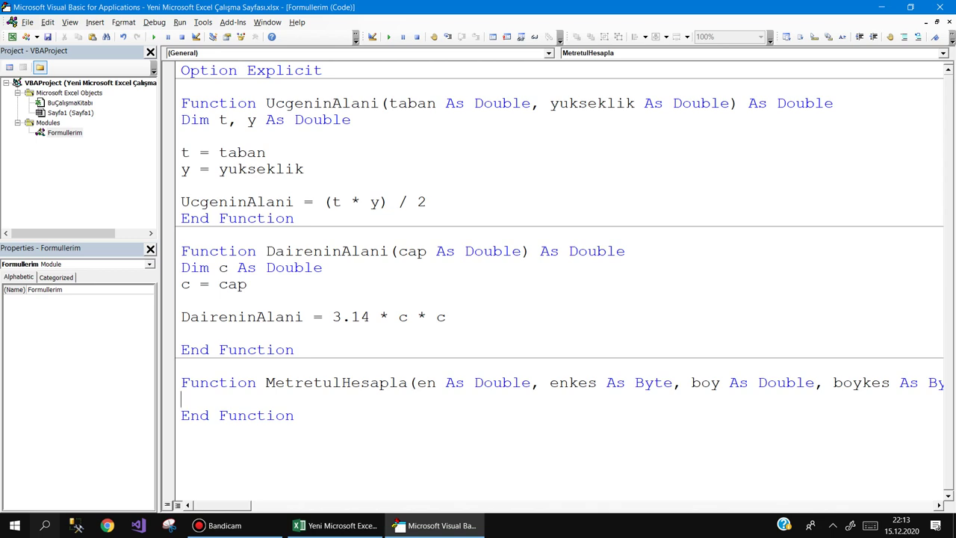
Add Dim e, b As Double and Dim ek, bk, a As Byte to MetretulHesapla.
{"action": "key", "text": "Return"}
{"action": "key", "text": "Return"}
{"action": "left_click", "coordinate": [181, 415]}
{"action": "type", "text": "di"}
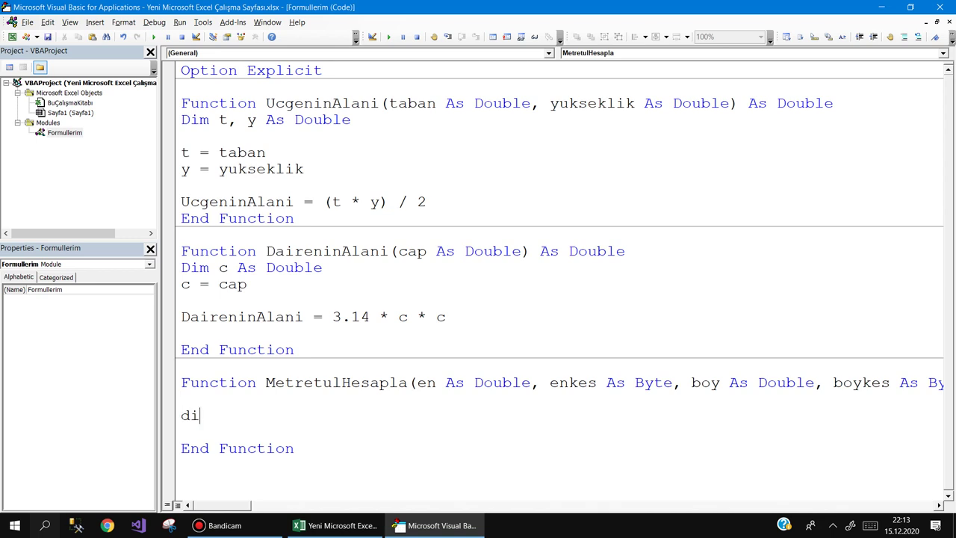
{"action": "type", "text": "m "}
{"action": "type", "text": "e,b"}
{"action": "type", "text": ","}
{"action": "type", "text": "bk,"}
{"action": "type", "text": "ek"}
{"action": "type", "text": ",a as"}
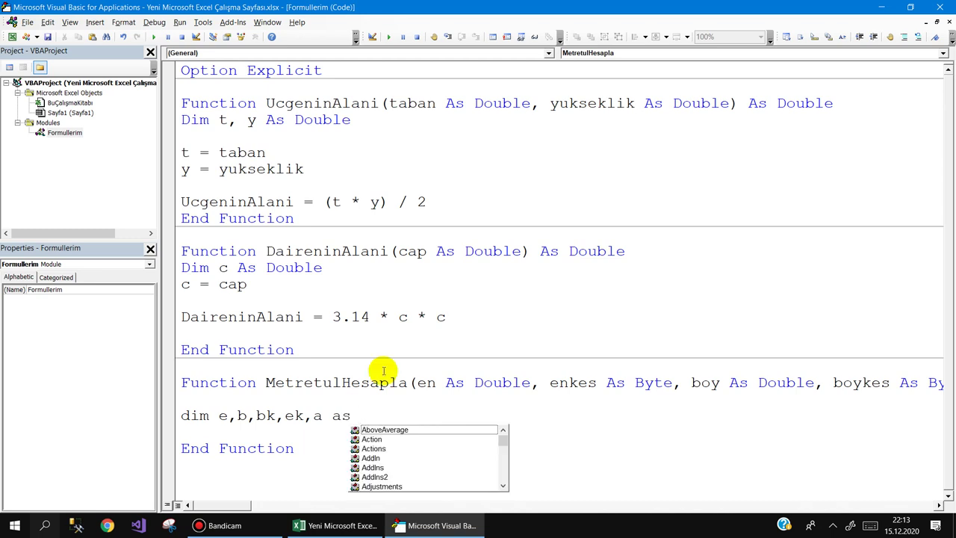
{"action": "key", "text": "BackSpace"}
{"action": "key", "text": "BackSpace"}
{"action": "key", "text": "BackSpace"}
{"action": "key", "text": "BackSpace"}
{"action": "key", "text": "BackSpace"}
{"action": "key", "text": "BackSpace"}
{"action": "key", "text": "BackSpace"}
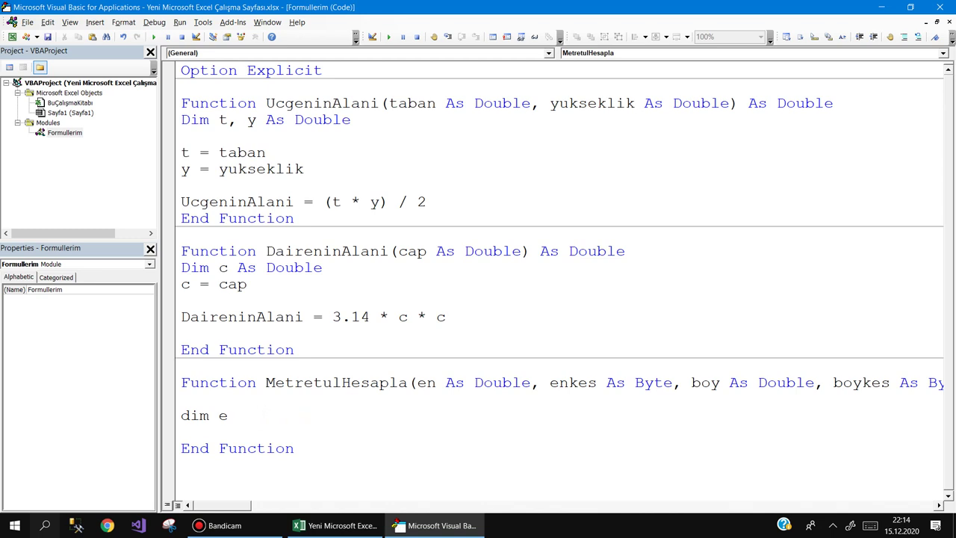
{"action": "type", "text": ",b"}
{"action": "type", "text": " as dou"}
{"action": "key", "text": "Return"}
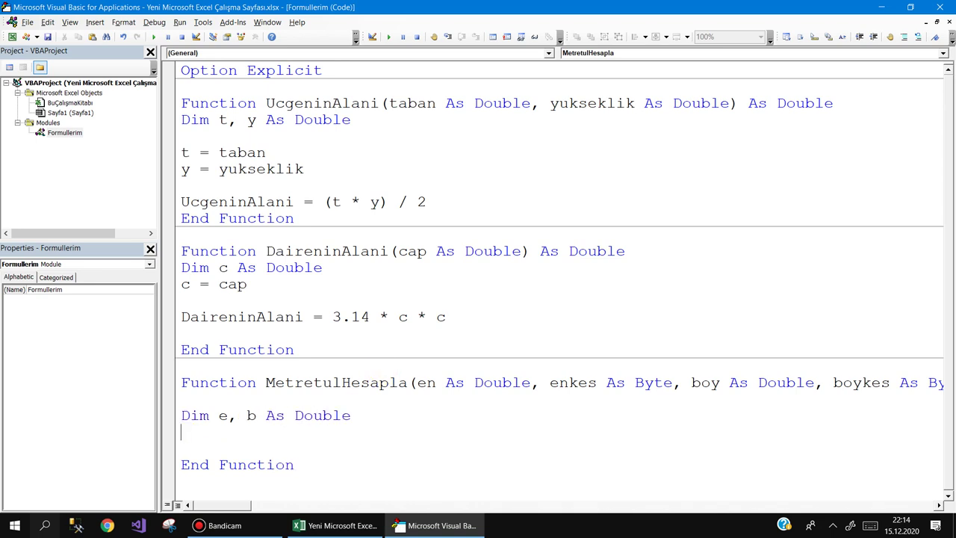
{"action": "type", "text": "dim e"}
{"action": "type", "text": "k"}
{"action": "type", "text": ","}
{"action": "type", "text": "by"}
{"action": "key", "text": "BackSpace"}
{"action": "type", "text": "k,"}
{"action": "type", "text": "a "}
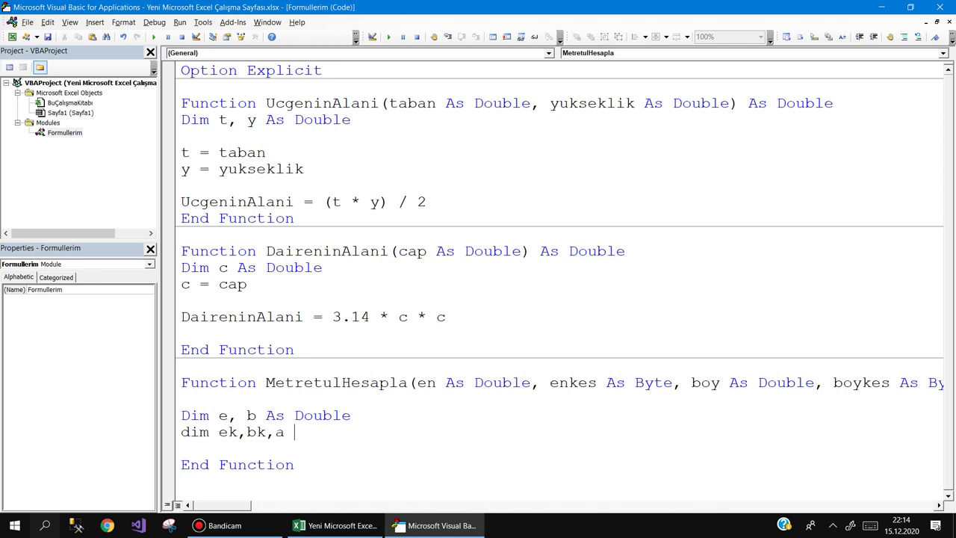
{"action": "type", "text": "as by"}
{"action": "key", "text": "Return"}
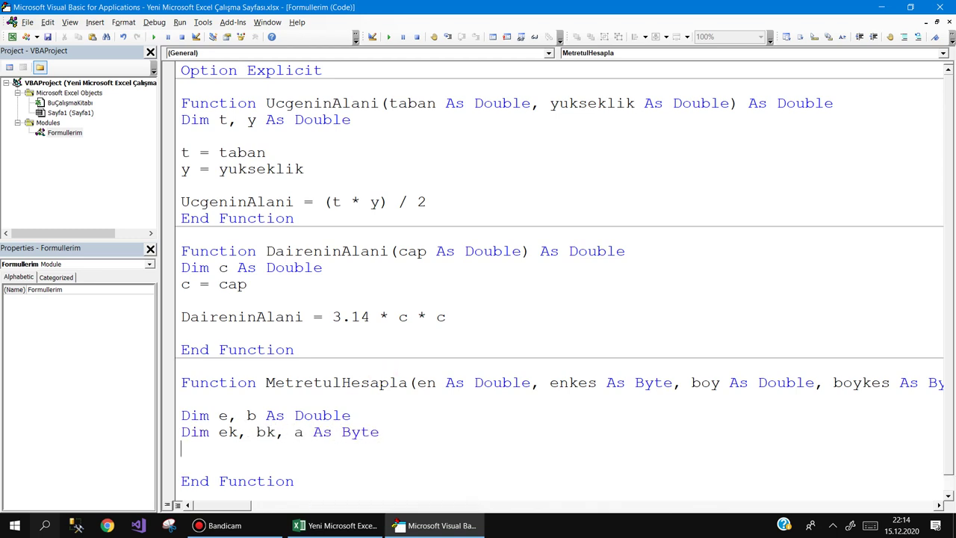
{"action": "key", "text": "Return"}
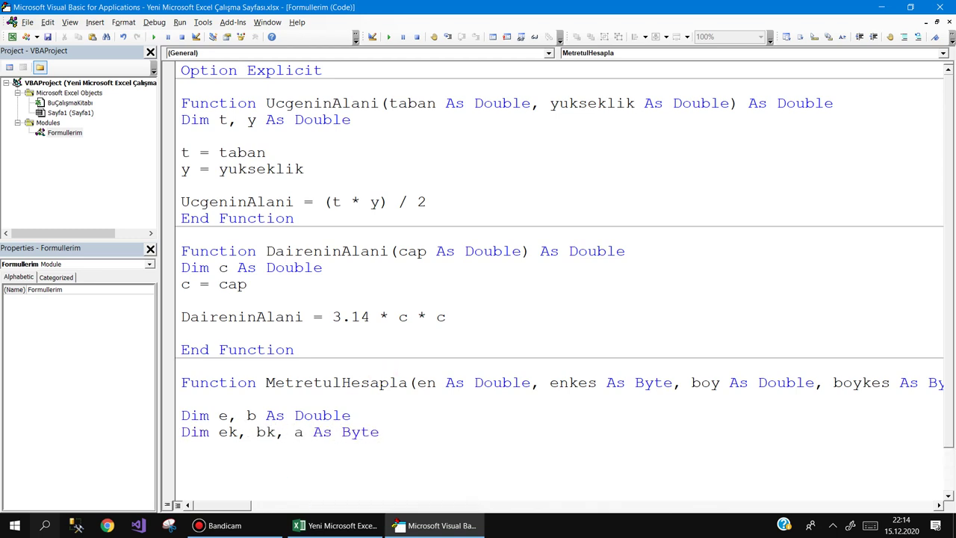
Assign e = en, b = boy, ek = enkes, bk = boykes and a = acl.
{"action": "type", "text": "e = "}
{"action": "type", "text": "en"}
{"action": "key", "text": "Return"}
{"action": "type", "text": "b = boy"}
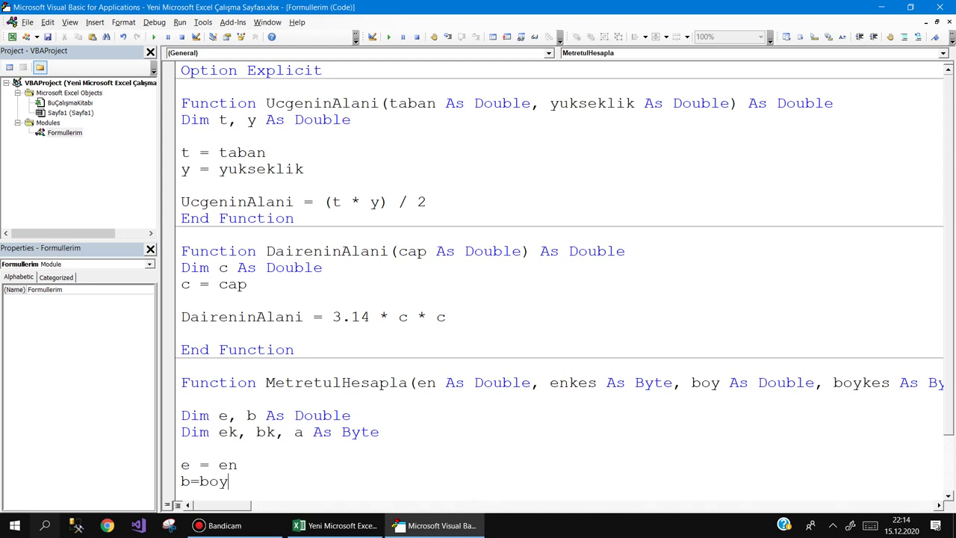
{"action": "key", "text": "Return"}
{"action": "type", "text": "ek"}
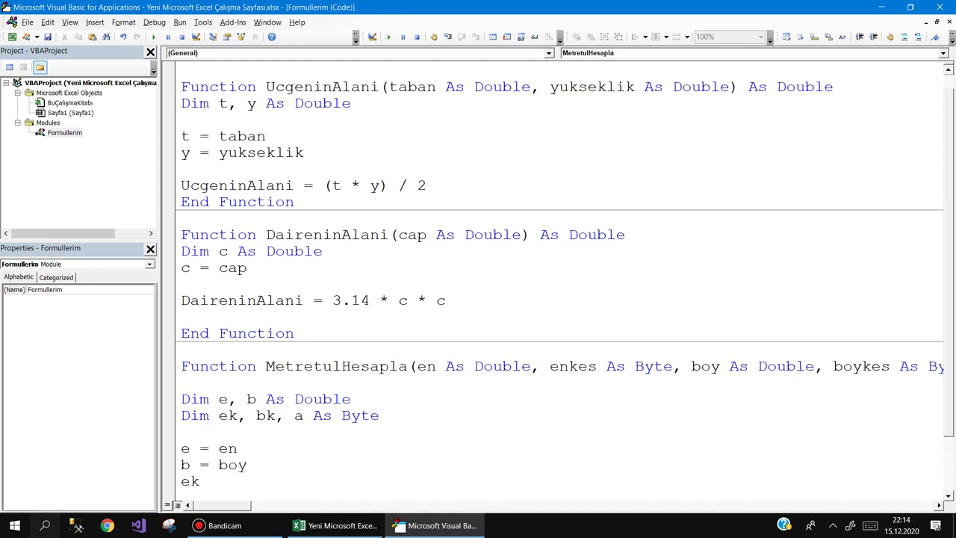
{"action": "type", "text": "=enkes"}
{"action": "key", "text": "Return"}
{"action": "type", "text": "bk"}
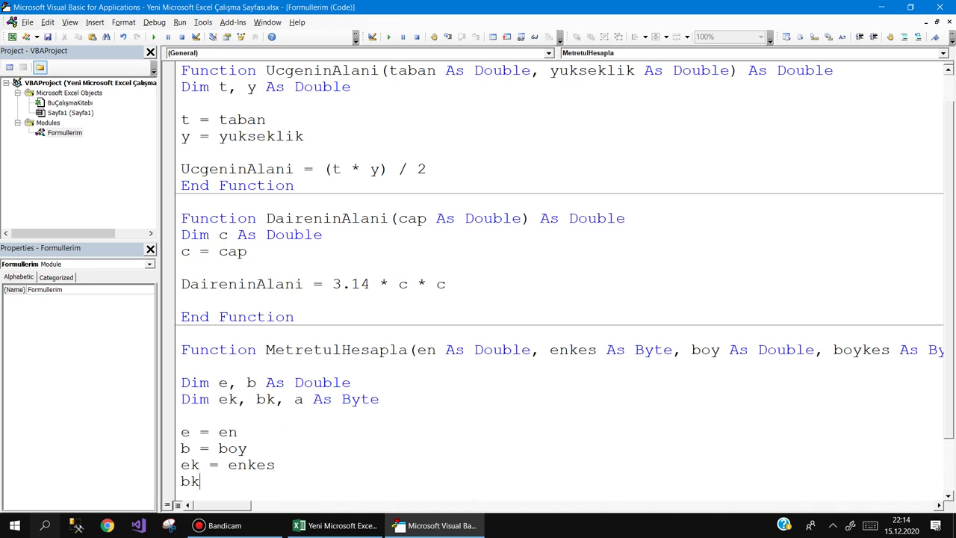
{"action": "type", "text": "=bpy"}
{"action": "key", "text": "BackSpace"}
{"action": "key", "text": "BackSpace"}
{"action": "type", "text": "oykes"}
{"action": "key", "text": "Return"}
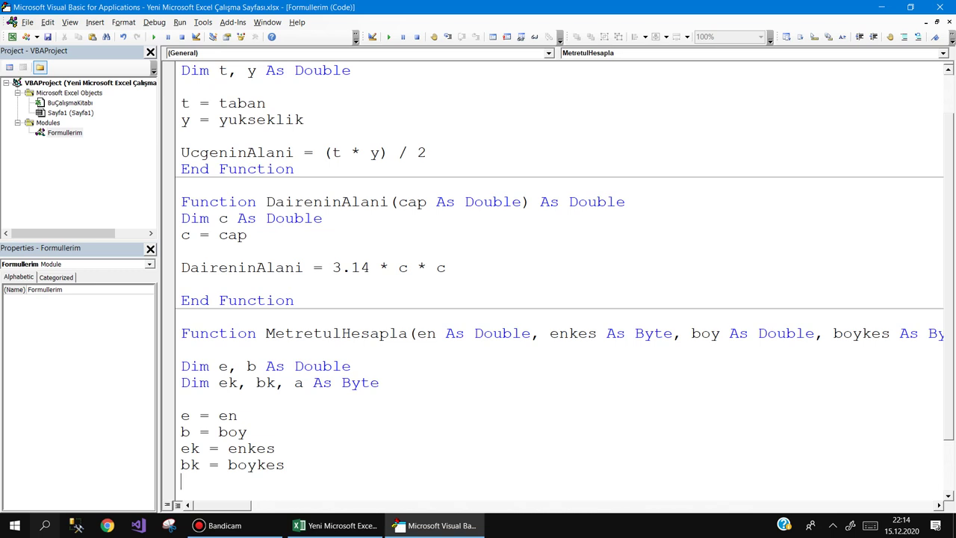
{"action": "type", "text": "a=ac"}
{"action": "type", "text": "l"}
{"action": "key", "text": "Down"}
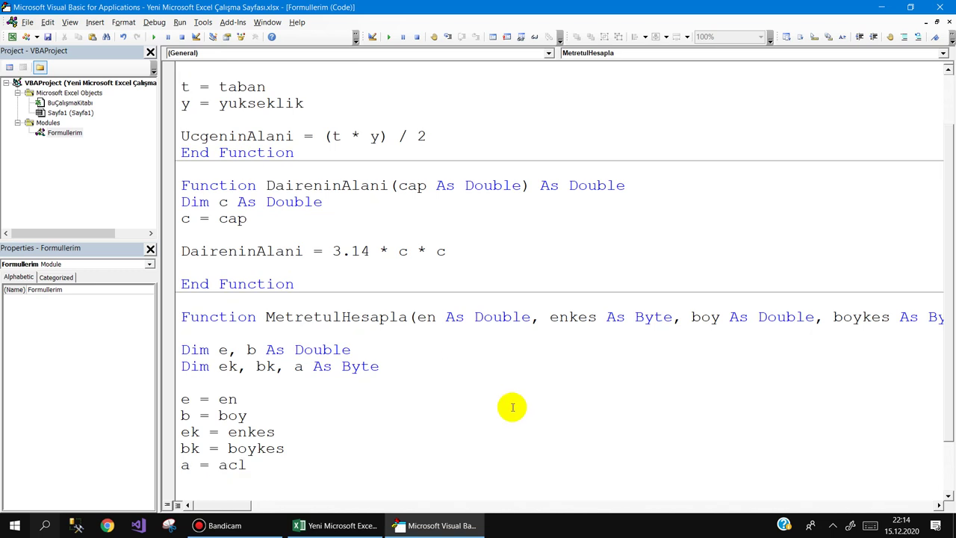
Copy the MetretulHesapla name and begin its return line as MetretulHesapla=.
{"action": "mouse_move", "coordinate": [231, 505]}
{"action": "left_mouse_down"}
{"action": "mouse_move", "coordinate": [263, 508]}
{"action": "mouse_move", "coordinate": [192, 504]}
{"action": "left_mouse_up"}
{"action": "scroll", "coordinate": [254, 415], "scroll_direction": "down", "scroll_amount": 2}
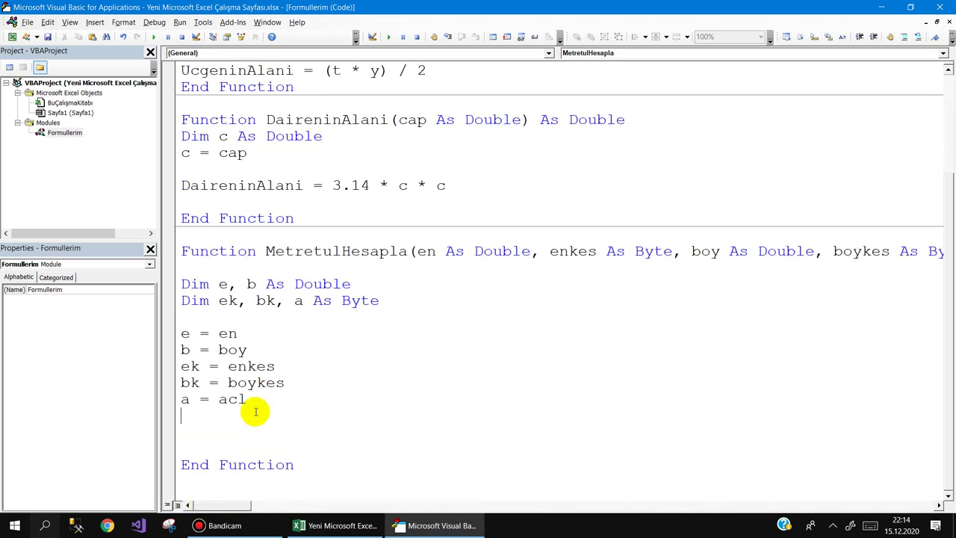
{"action": "left_click", "coordinate": [199, 423]}
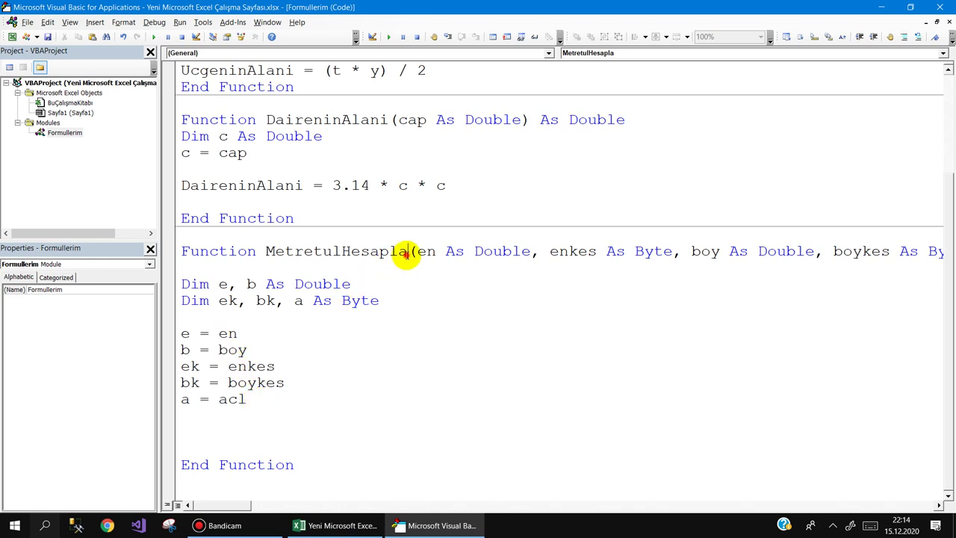
{"action": "left_click_drag", "start_coordinate": [407, 252], "coordinate": [266, 252]}
{"action": "key", "text": "ctrl+c"}
{"action": "left_click", "coordinate": [196, 420]}
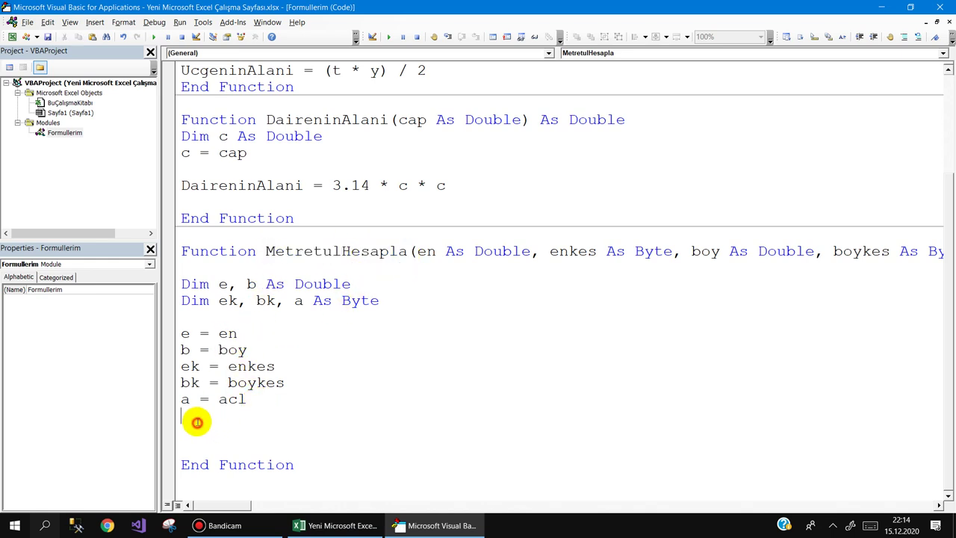
{"action": "key", "text": "ctrl+v"}
{"action": "type", "text": "="}
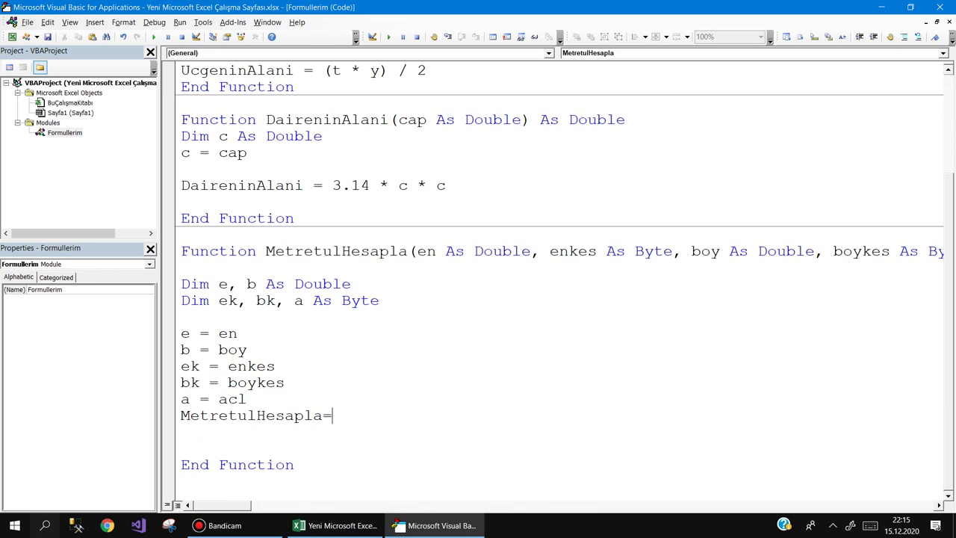
Back in Excel, draw a horizontal line across row 4 from column B to D.
{"action": "left_click", "coordinate": [336, 525]}
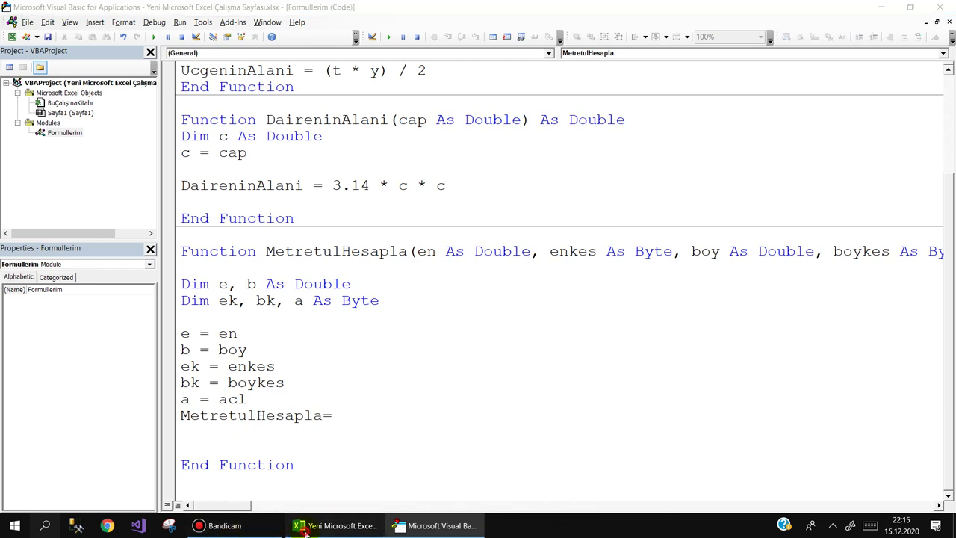
{"action": "left_click", "coordinate": [86, 22]}
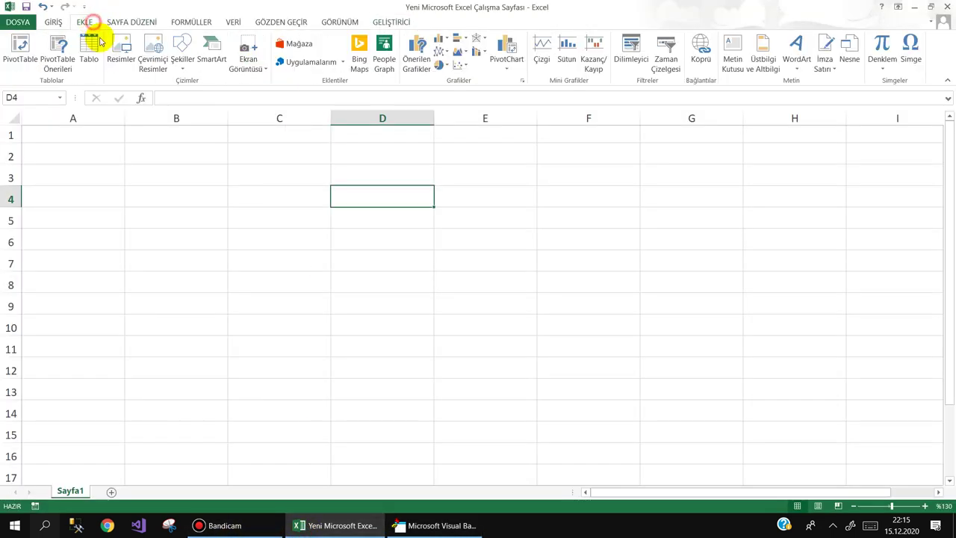
{"action": "left_click", "coordinate": [181, 59]}
{"action": "left_click", "coordinate": [202, 94]}
{"action": "left_click_drag", "start_coordinate": [145, 193], "coordinate": [453, 193]}
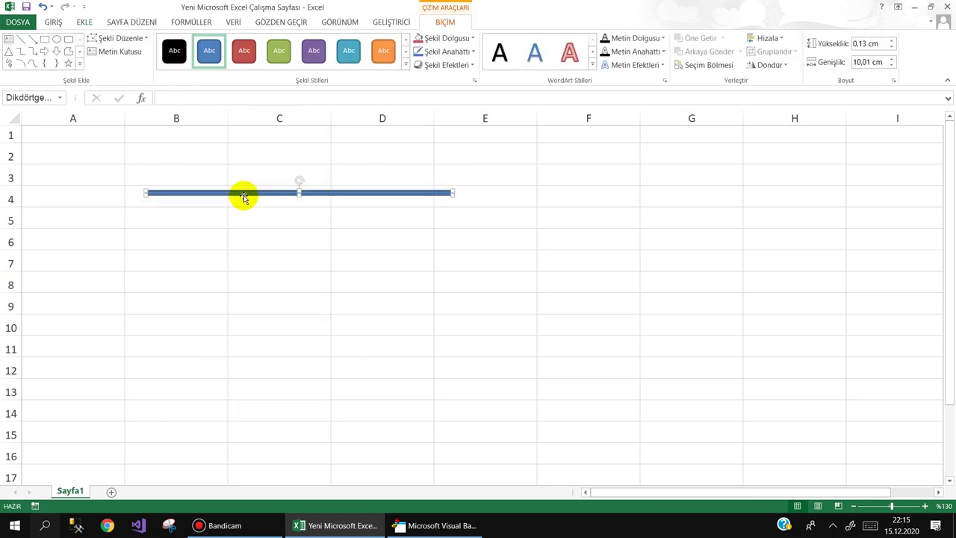
Copy, rotate and resize the line into a frame down to row 12, with two vertical dividers.
{"action": "mouse_move", "coordinate": [202, 199]}
{"action": "left_mouse_down"}
{"action": "mouse_move", "coordinate": [195, 366]}
{"action": "mouse_move", "coordinate": [239, 316]}
{"action": "left_mouse_up"}
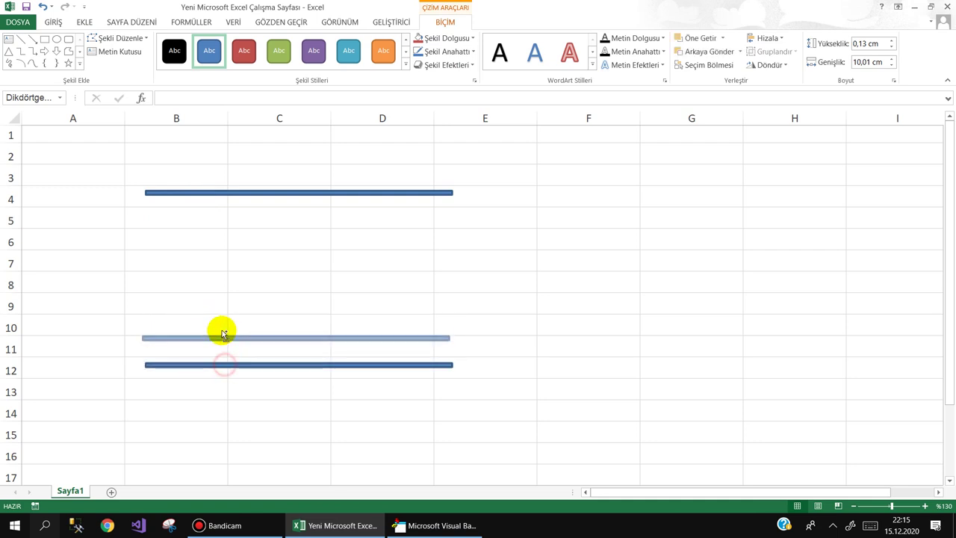
{"action": "left_click_drag", "start_coordinate": [342, 315], "coordinate": [425, 268]}
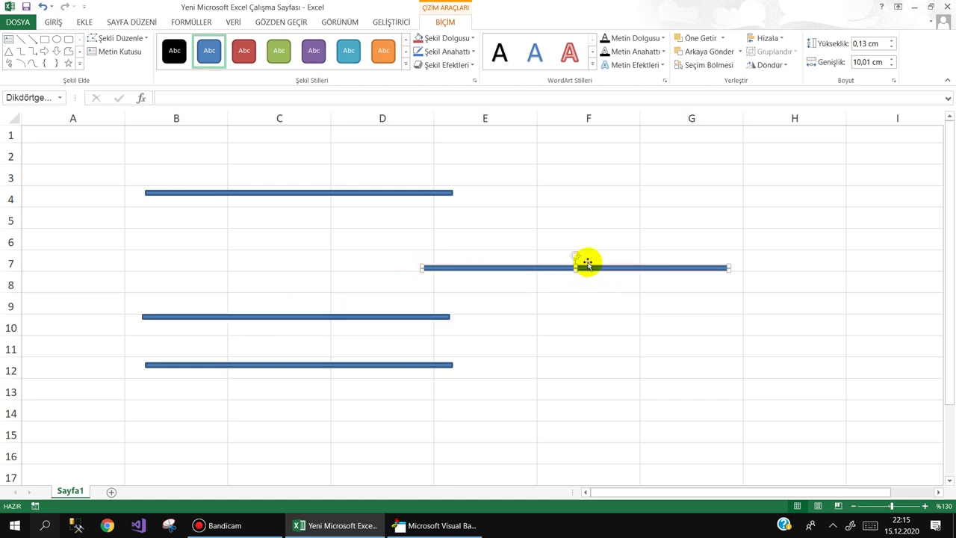
{"action": "left_click_drag", "start_coordinate": [575, 256], "coordinate": [526, 268]}
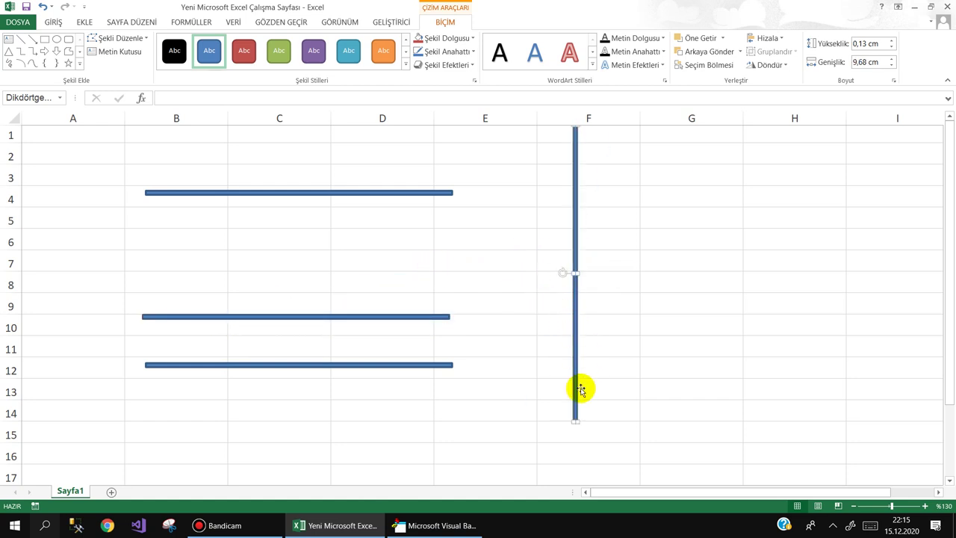
{"action": "left_click_drag", "start_coordinate": [573, 419], "coordinate": [571, 271]}
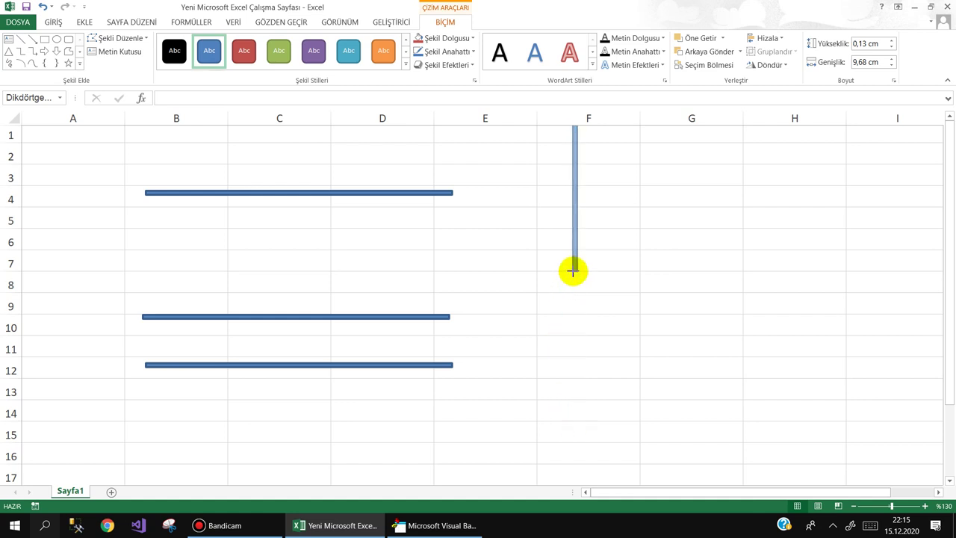
{"action": "mouse_move", "coordinate": [575, 230]}
{"action": "left_mouse_down"}
{"action": "mouse_move", "coordinate": [164, 311]}
{"action": "mouse_move", "coordinate": [145, 299]}
{"action": "left_mouse_up"}
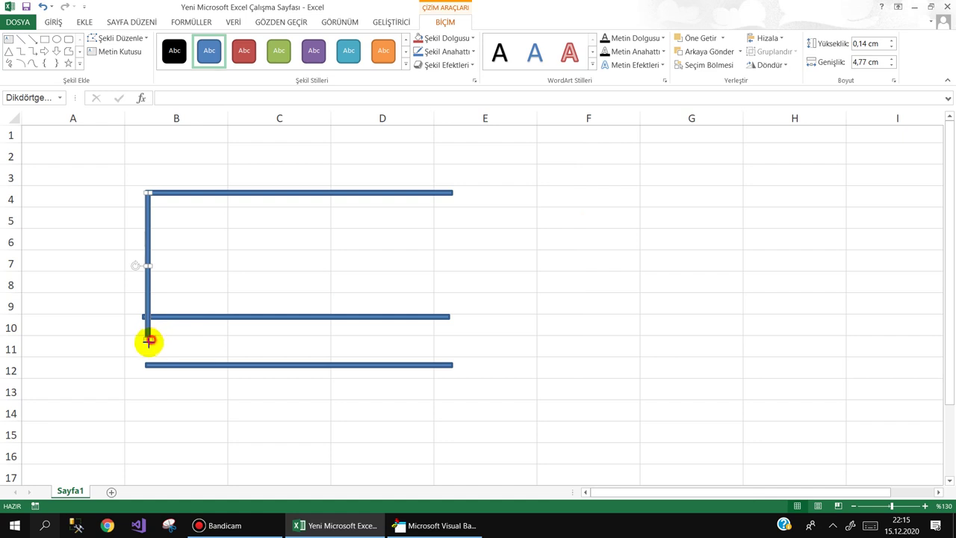
{"action": "left_click_drag", "start_coordinate": [149, 340], "coordinate": [149, 364]}
{"action": "left_click_drag", "start_coordinate": [147, 306], "coordinate": [452, 320]}
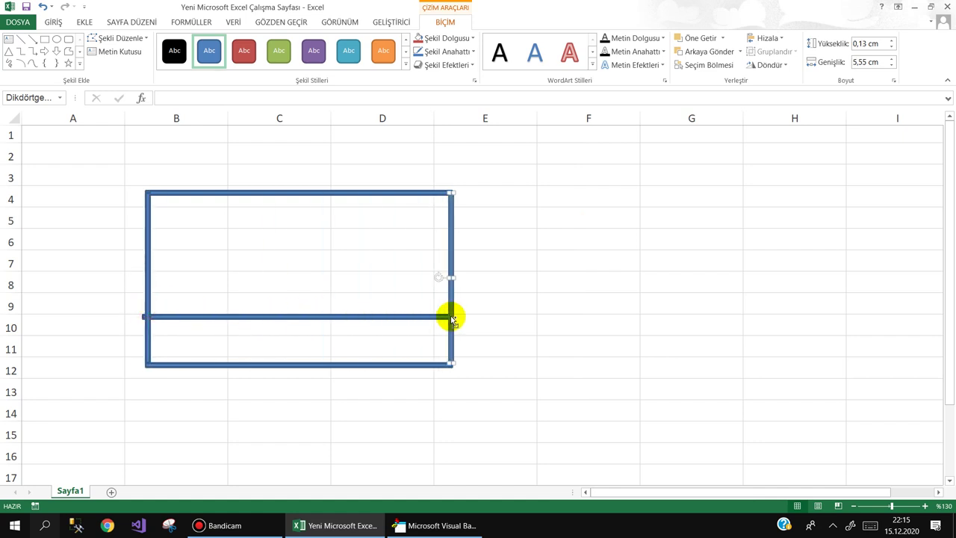
{"action": "mouse_move", "coordinate": [452, 319]}
{"action": "left_mouse_down"}
{"action": "mouse_move", "coordinate": [228, 317]}
{"action": "mouse_move", "coordinate": [379, 320]}
{"action": "left_mouse_up"}
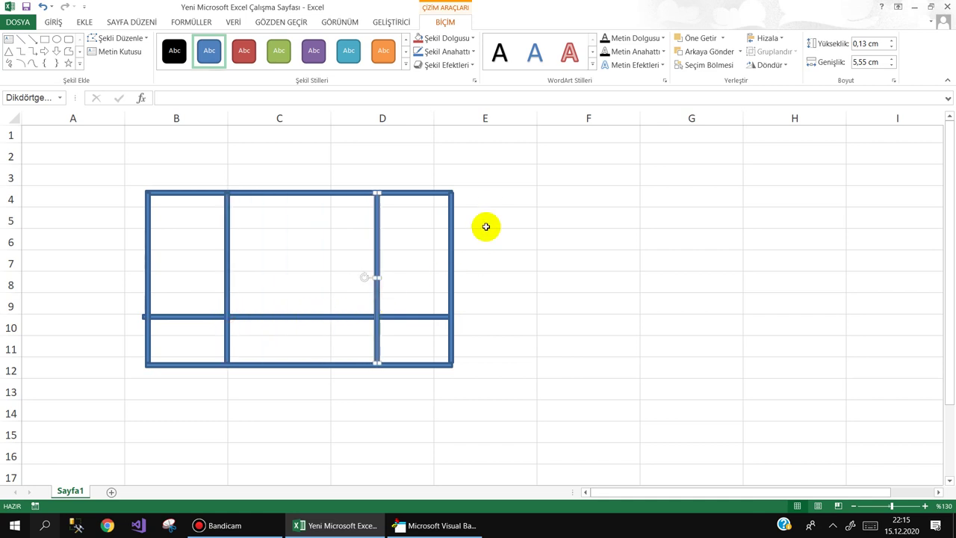
{"action": "left_click", "coordinate": [496, 196]}
Draw a diagonal line down from the right pane's top-left corner.
{"action": "left_click", "coordinate": [88, 24]}
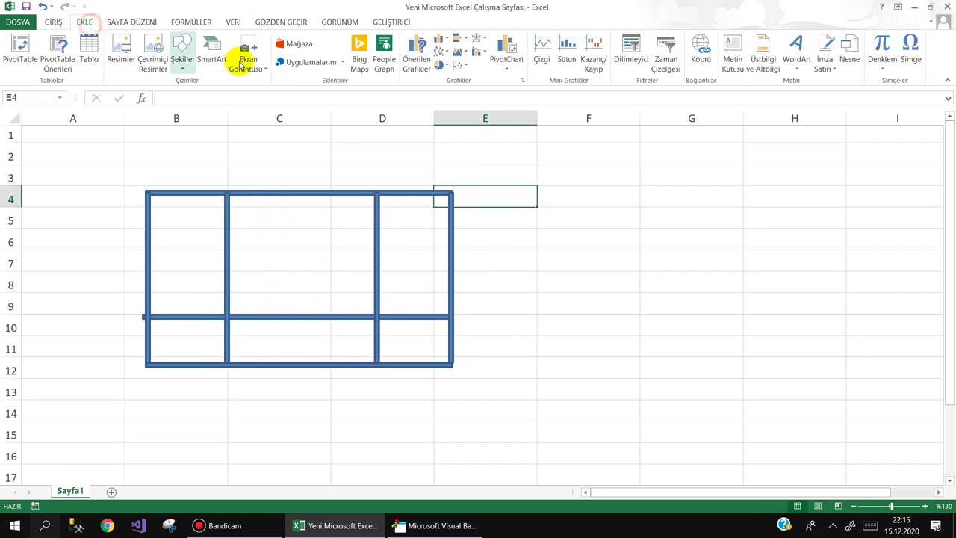
{"action": "left_click", "coordinate": [182, 51]}
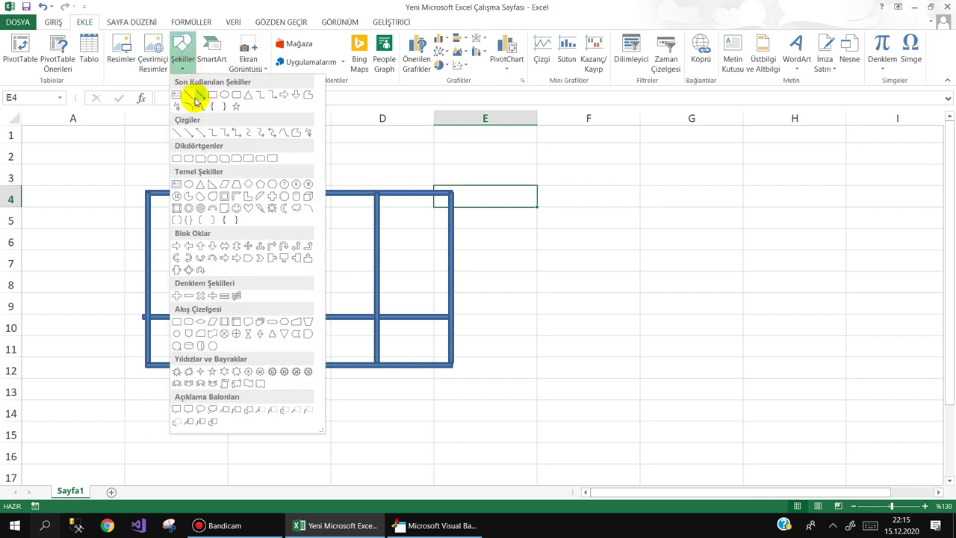
{"action": "left_click", "coordinate": [189, 95]}
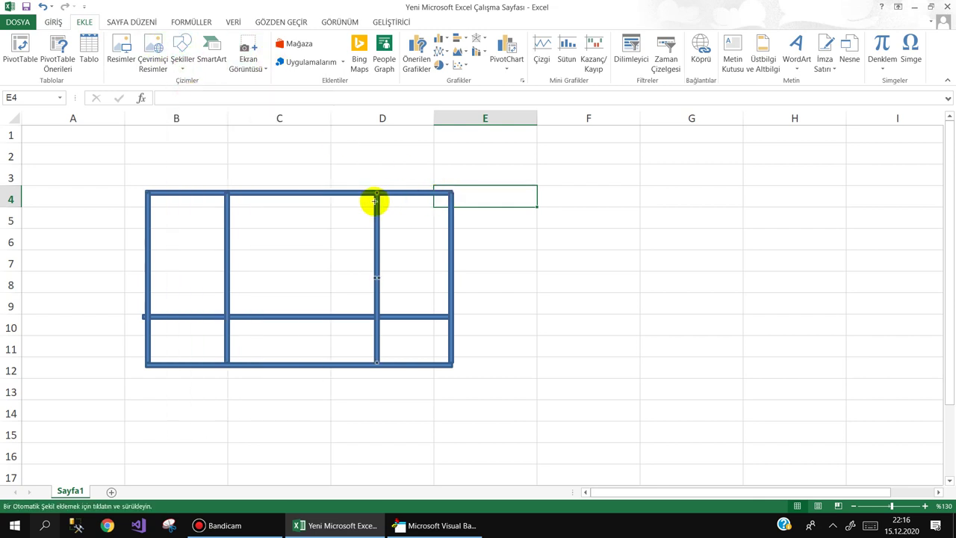
{"action": "mouse_move", "coordinate": [373, 196]}
{"action": "left_mouse_down"}
{"action": "mouse_move", "coordinate": [451, 196]}
{"action": "mouse_move", "coordinate": [380, 251]}
{"action": "left_mouse_up"}
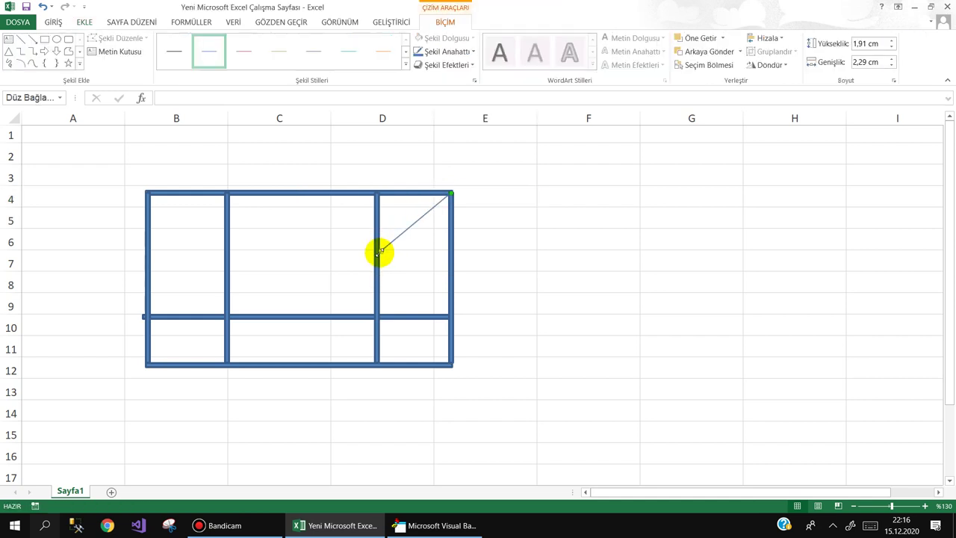
Add a second diagonal line to the right pane's edge at row 10, discarding a mistaken arc.
{"action": "left_click", "coordinate": [91, 26]}
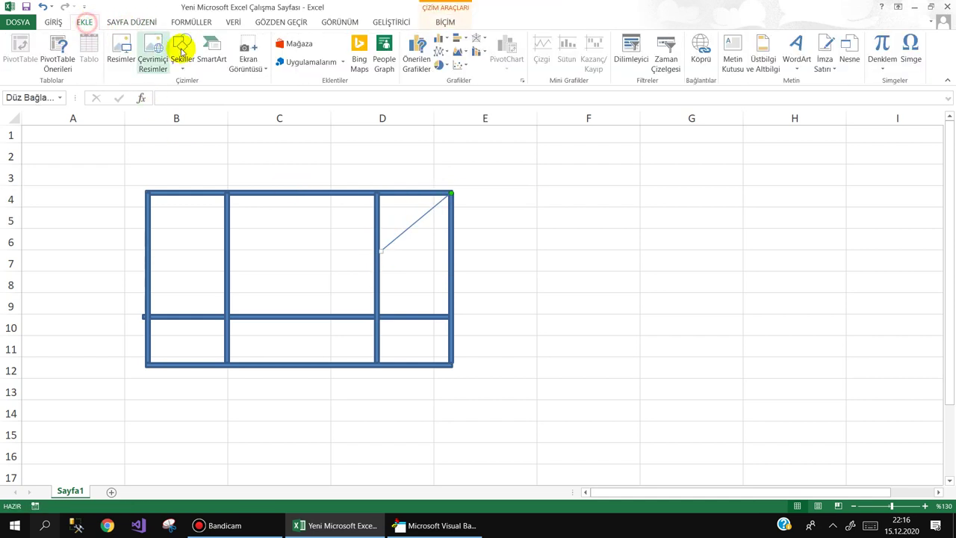
{"action": "left_click", "coordinate": [181, 52]}
{"action": "left_click", "coordinate": [191, 105]}
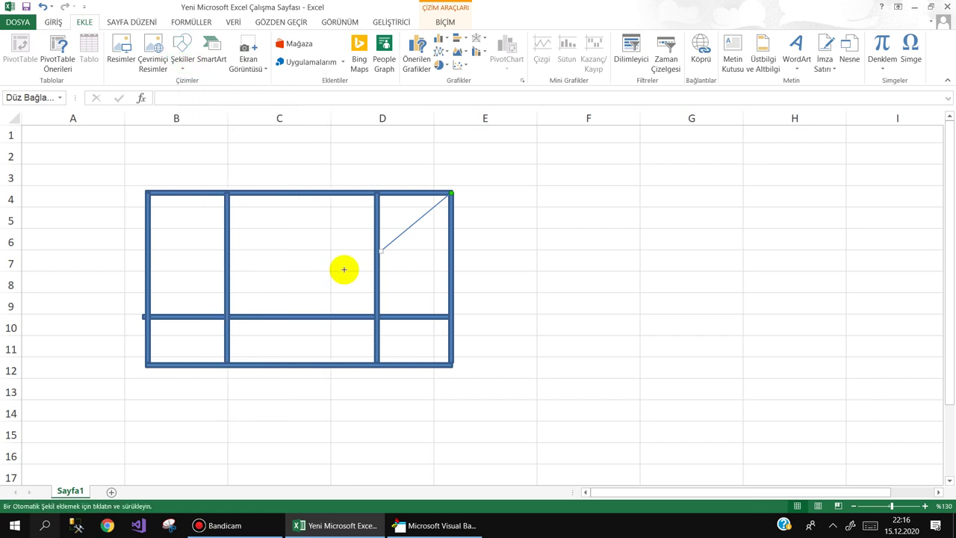
{"action": "left_click_drag", "start_coordinate": [380, 253], "coordinate": [432, 305]}
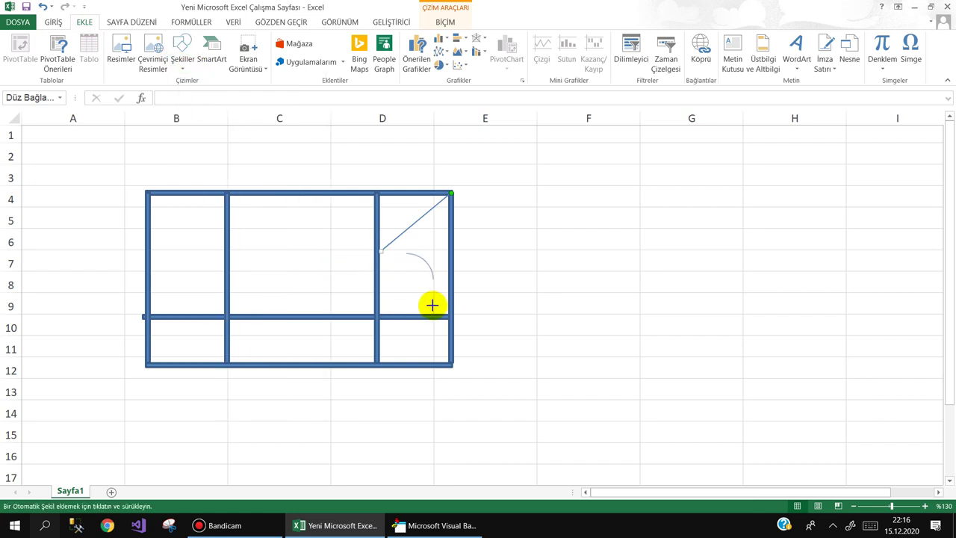
{"action": "key", "text": "Delete"}
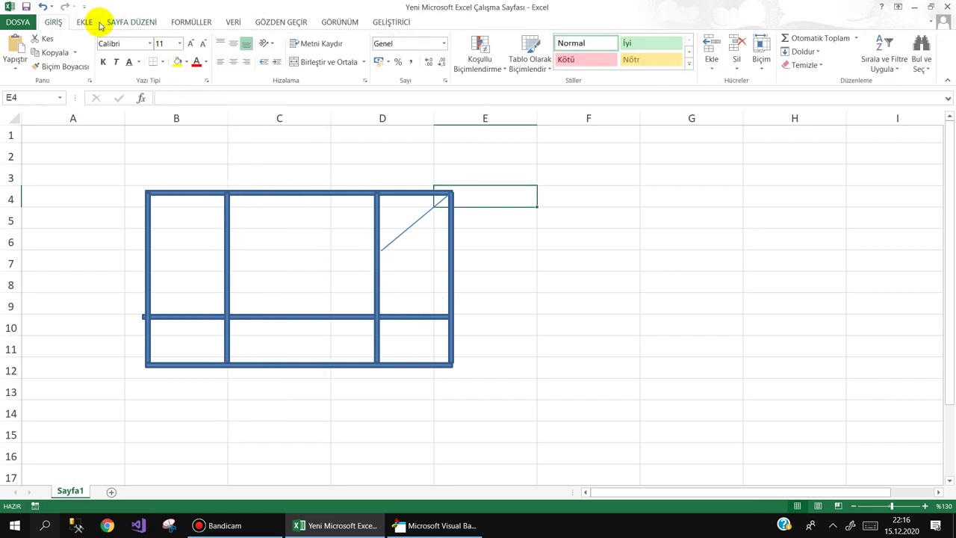
{"action": "left_click", "coordinate": [86, 22]}
{"action": "left_click", "coordinate": [183, 59]}
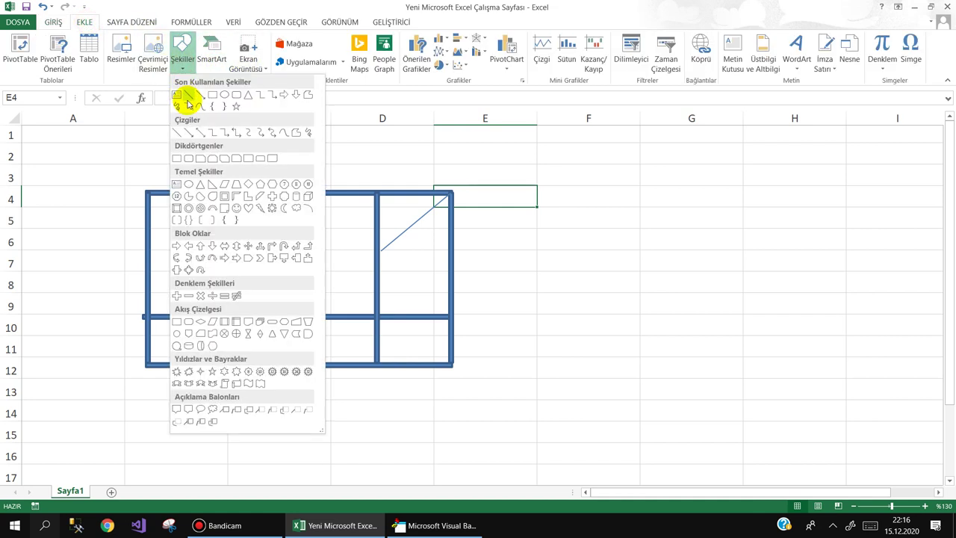
{"action": "left_click", "coordinate": [187, 98]}
{"action": "left_click", "coordinate": [381, 252]}
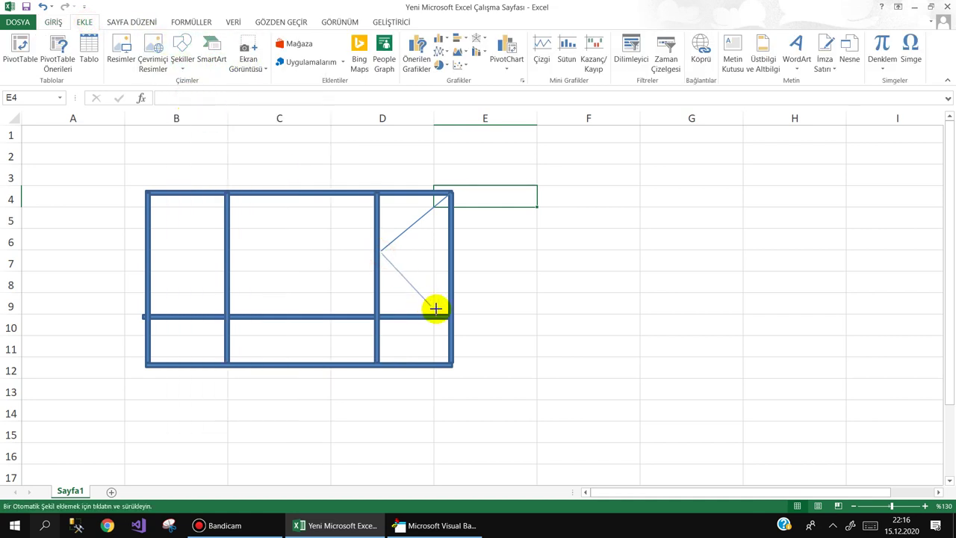
{"action": "left_click_drag", "start_coordinate": [446, 314], "coordinate": [448, 317]}
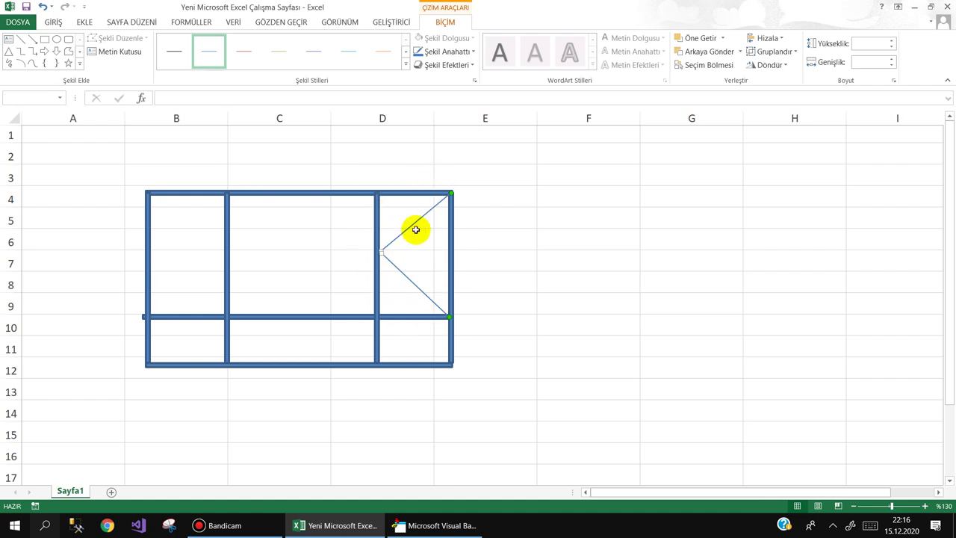
{"action": "key", "text": "Escape"}
Copy both diagonal lines into the left pane and attach them to the left border.
{"action": "left_click", "coordinate": [400, 271]}
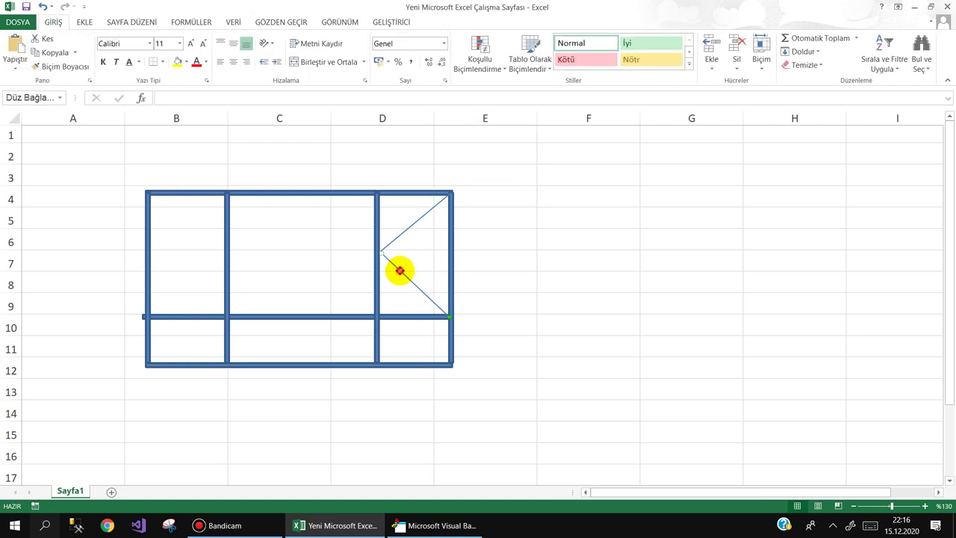
{"action": "left_click", "coordinate": [399, 230], "text": "shift"}
{"action": "mouse_move", "coordinate": [399, 269]}
{"action": "left_mouse_down"}
{"action": "mouse_move", "coordinate": [170, 267]}
{"action": "mouse_move", "coordinate": [142, 247]}
{"action": "mouse_move", "coordinate": [270, 252]}
{"action": "left_mouse_up"}
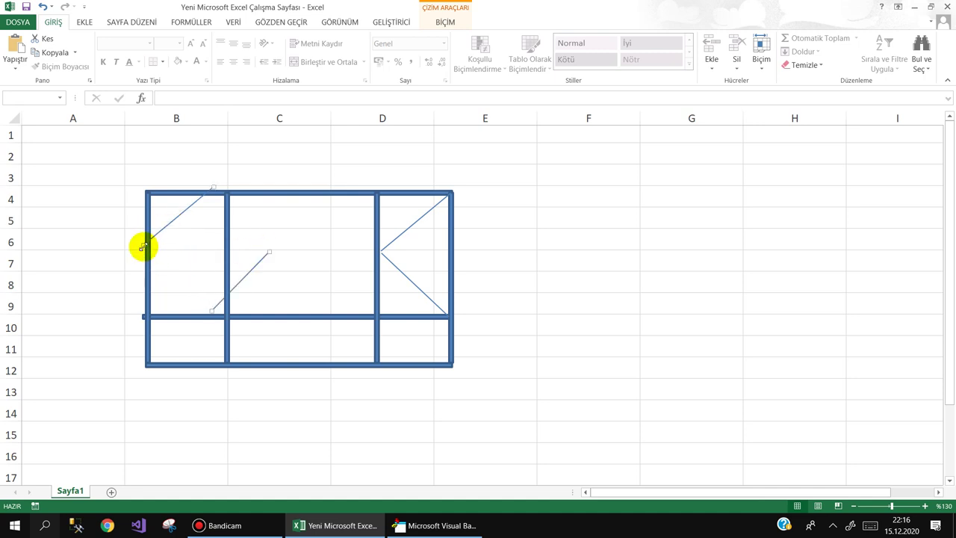
{"action": "left_click_drag", "start_coordinate": [143, 247], "coordinate": [268, 251]}
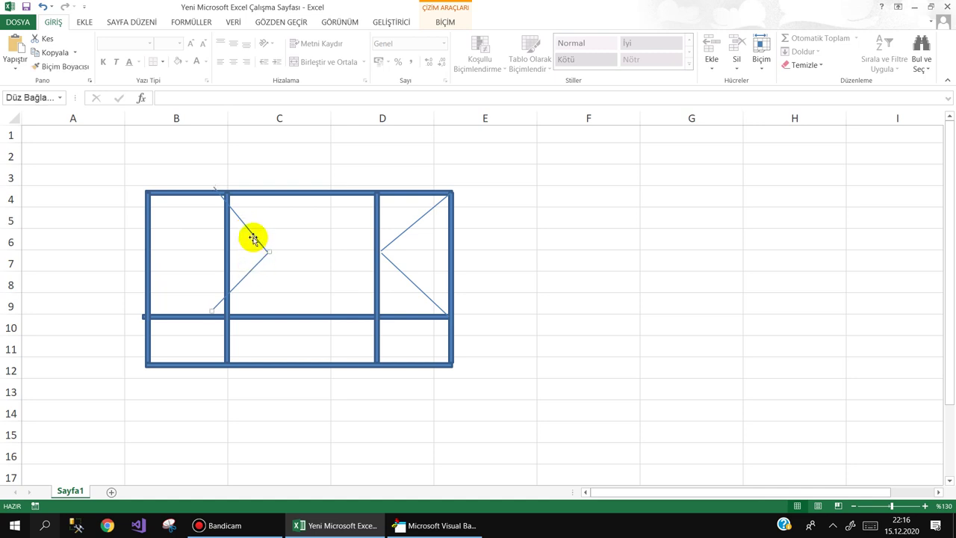
{"action": "mouse_move", "coordinate": [253, 237]}
{"action": "left_mouse_down"}
{"action": "mouse_move", "coordinate": [192, 245]}
{"action": "mouse_move", "coordinate": [226, 256]}
{"action": "left_mouse_up"}
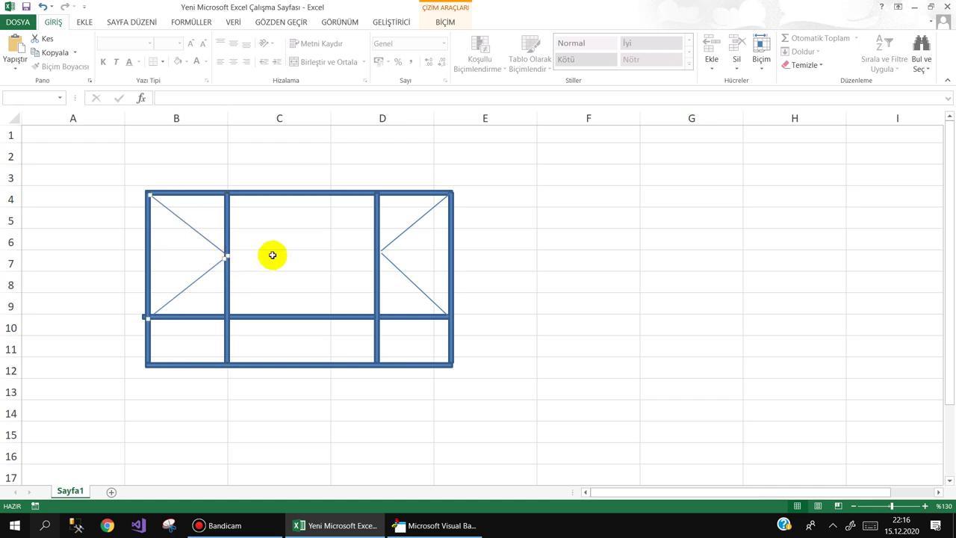
Shorten the horizontal bar across rows 9–10 to fit inside the frame.
{"action": "left_click", "coordinate": [198, 316]}
{"action": "left_click_drag", "start_coordinate": [140, 318], "coordinate": [146, 318]}
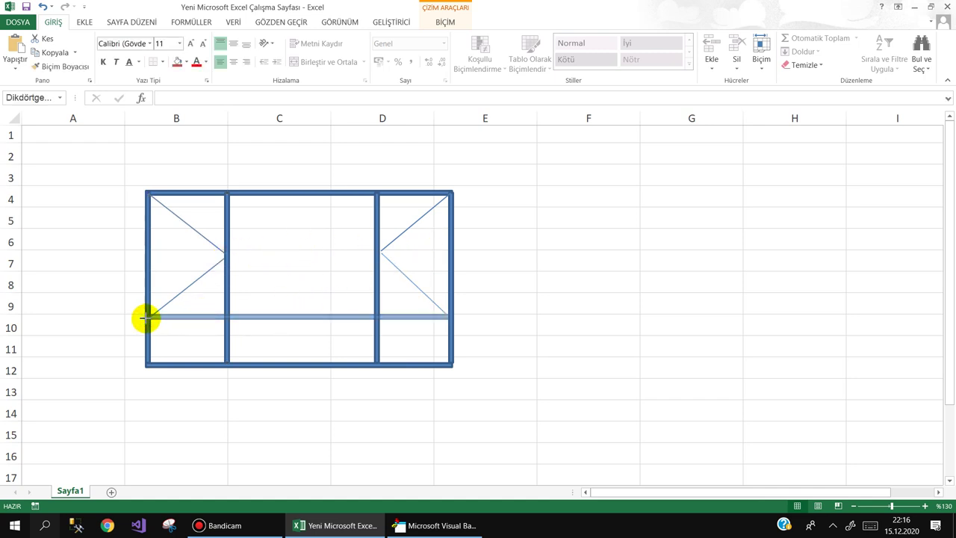
{"action": "left_click", "coordinate": [489, 278]}
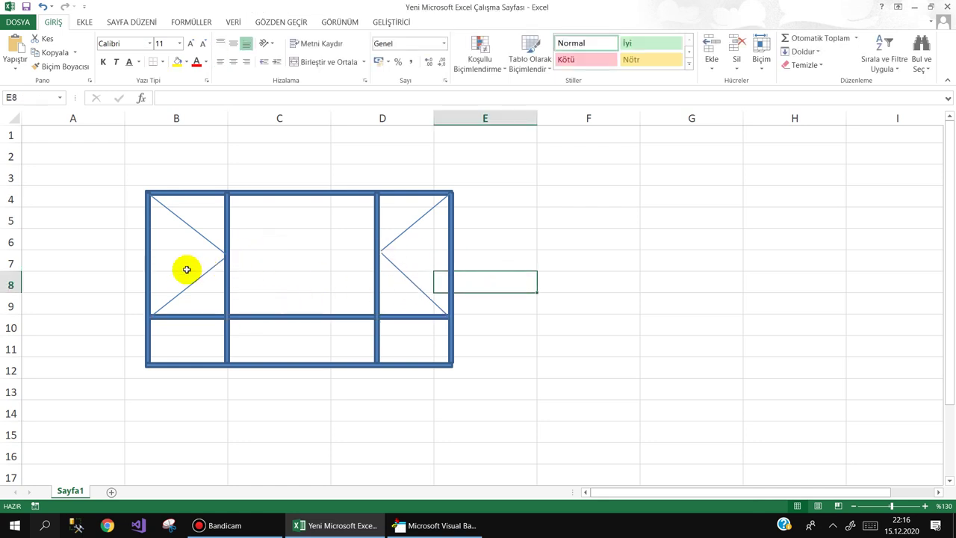
Complete the MetretulHesapla line with the terms e * ek + b * bk and a * 120.
{"action": "left_click", "coordinate": [439, 525]}
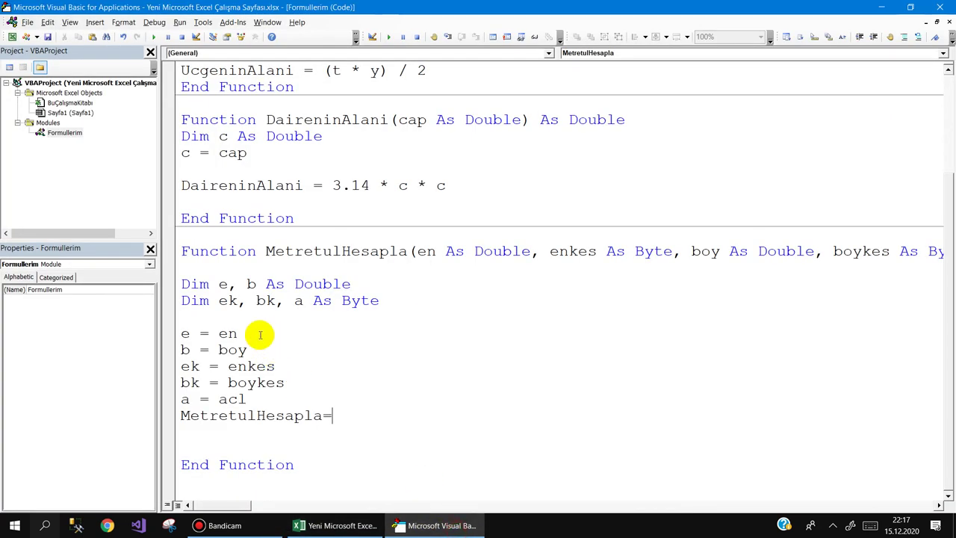
{"action": "left_click", "coordinate": [335, 411]}
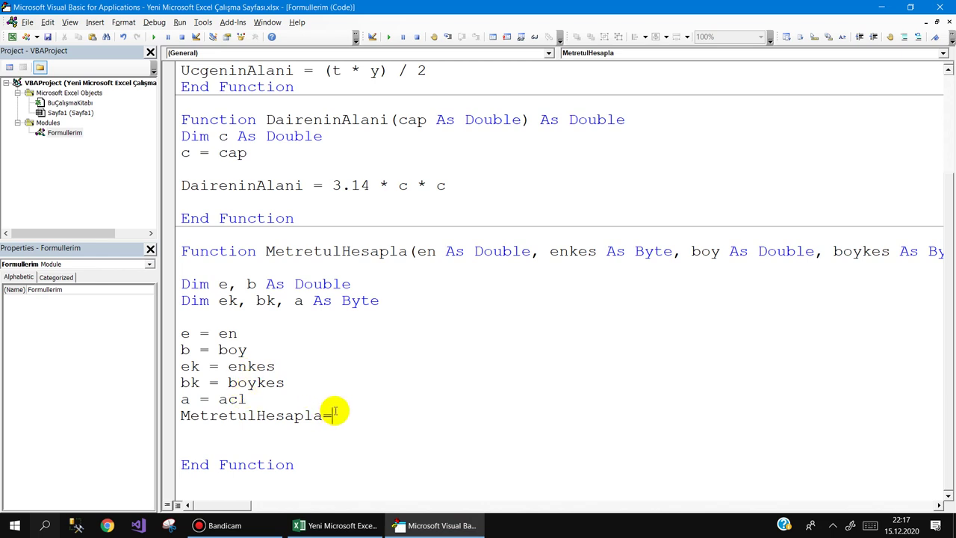
{"action": "type", "text": "(e*ek+b*bk"}
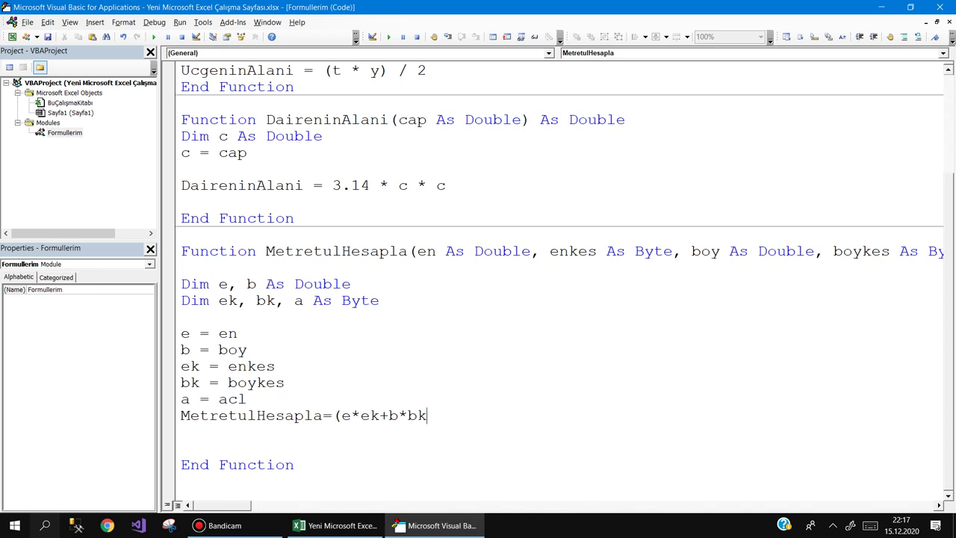
{"action": "left_click", "coordinate": [336, 525]}
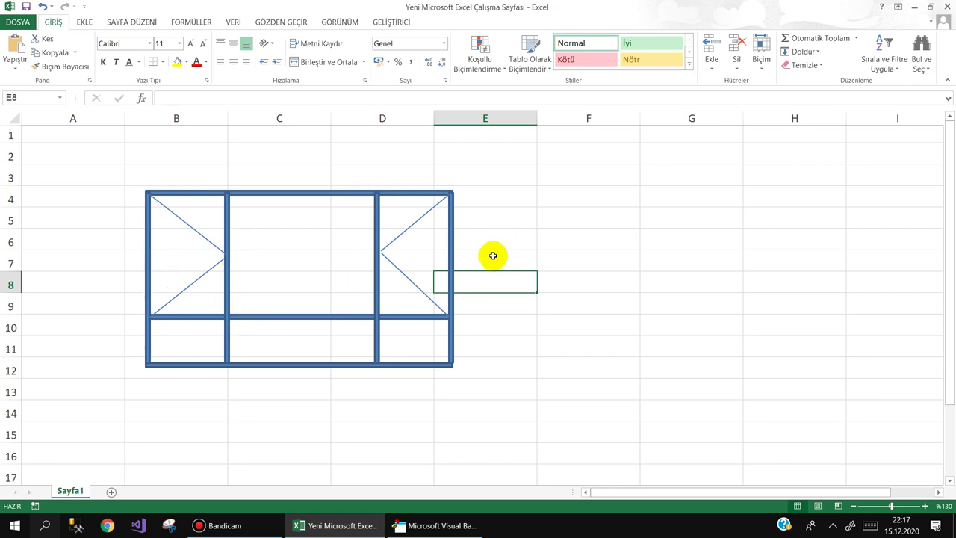
{"action": "left_click", "coordinate": [418, 525]}
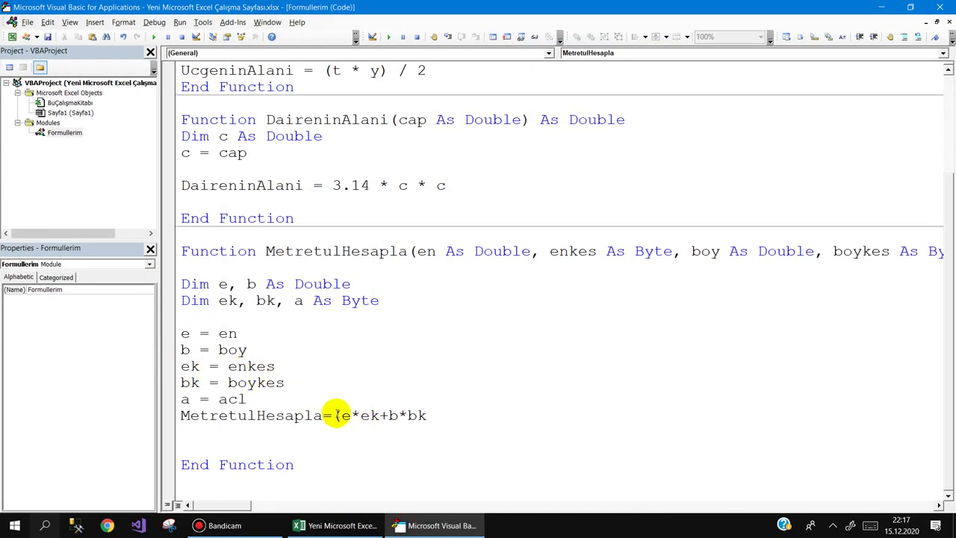
{"action": "left_click_drag", "start_coordinate": [341, 415], "coordinate": [375, 416]}
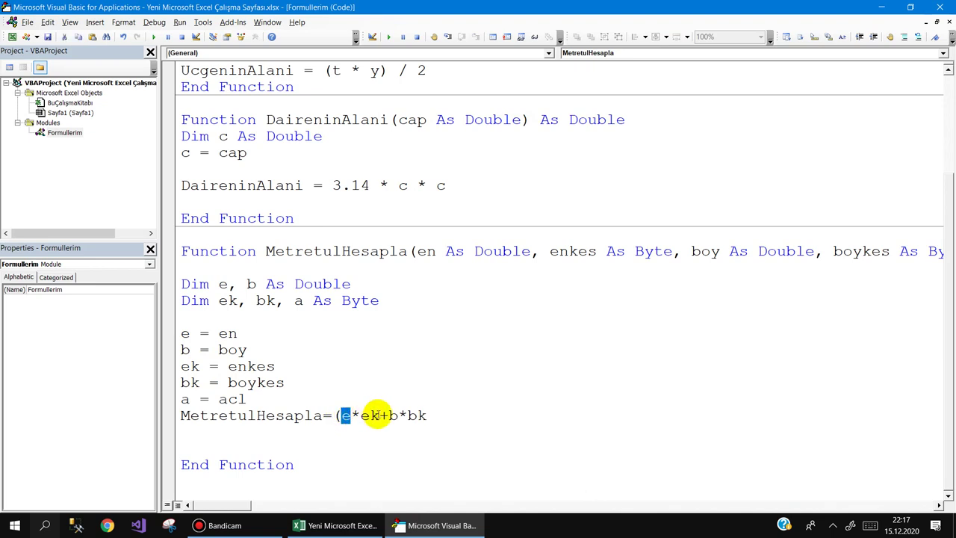
{"action": "double_click", "coordinate": [370, 416]}
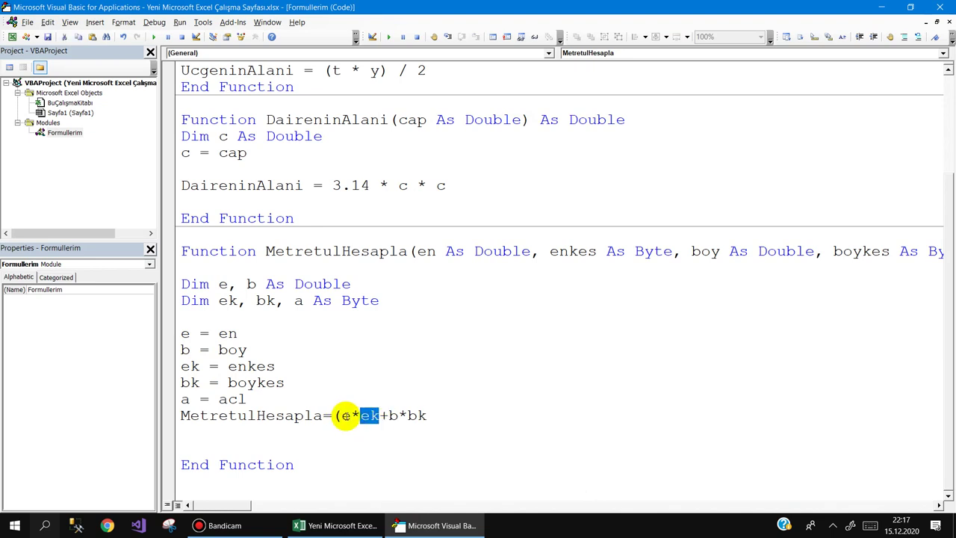
{"action": "double_click", "coordinate": [392, 415]}
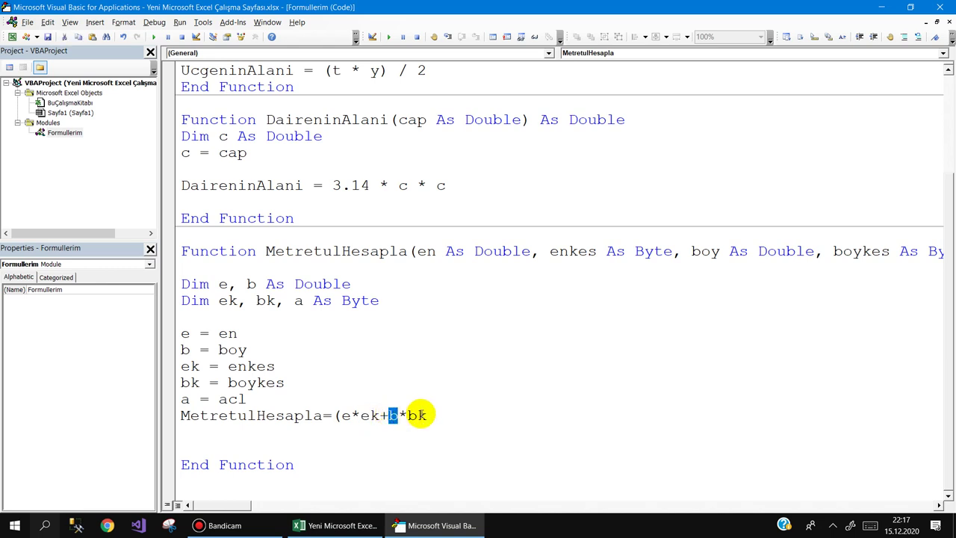
{"action": "left_click_drag", "start_coordinate": [426, 414], "coordinate": [408, 415]}
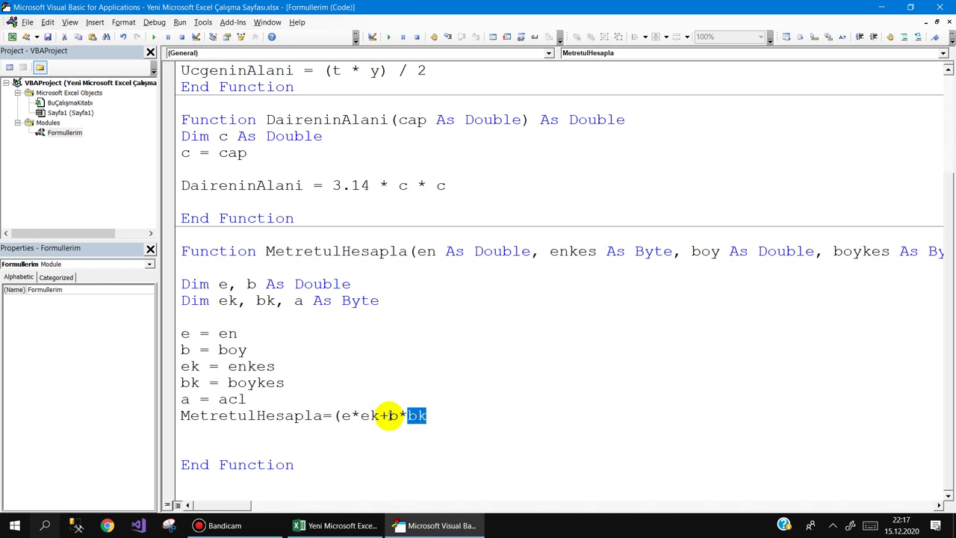
{"action": "left_click", "coordinate": [438, 415]}
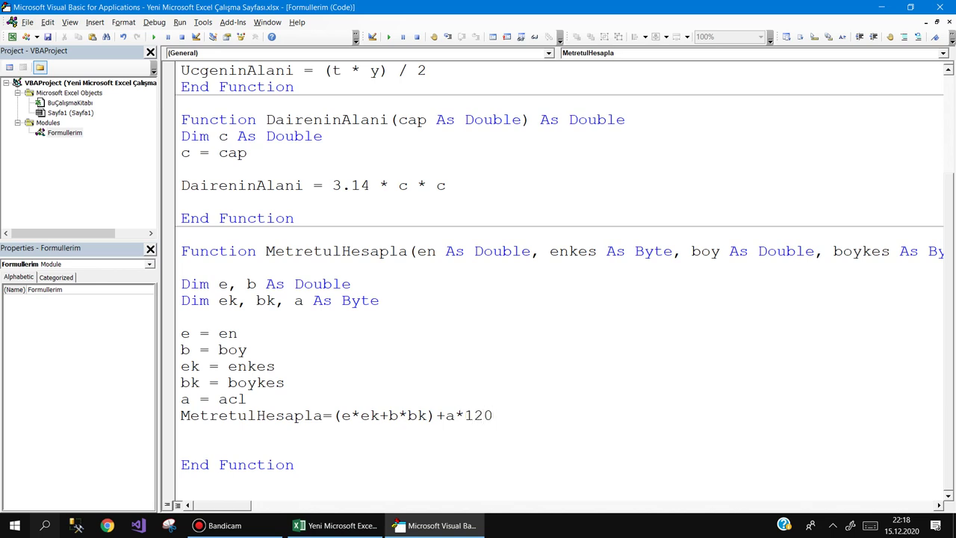
{"action": "key", "text": "Return"}
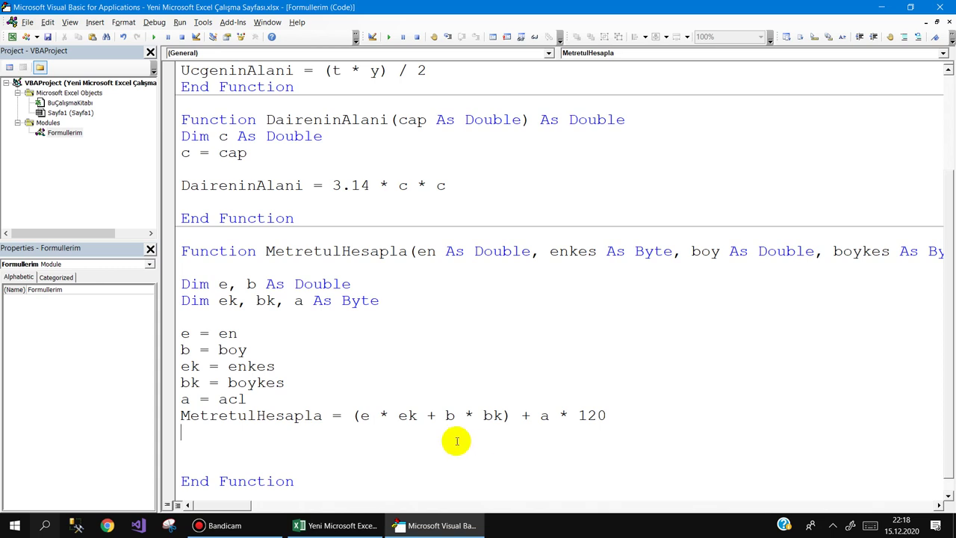
Wrap the expression in outer parentheses and divide the result by 100.
{"action": "left_click", "coordinate": [351, 415]}
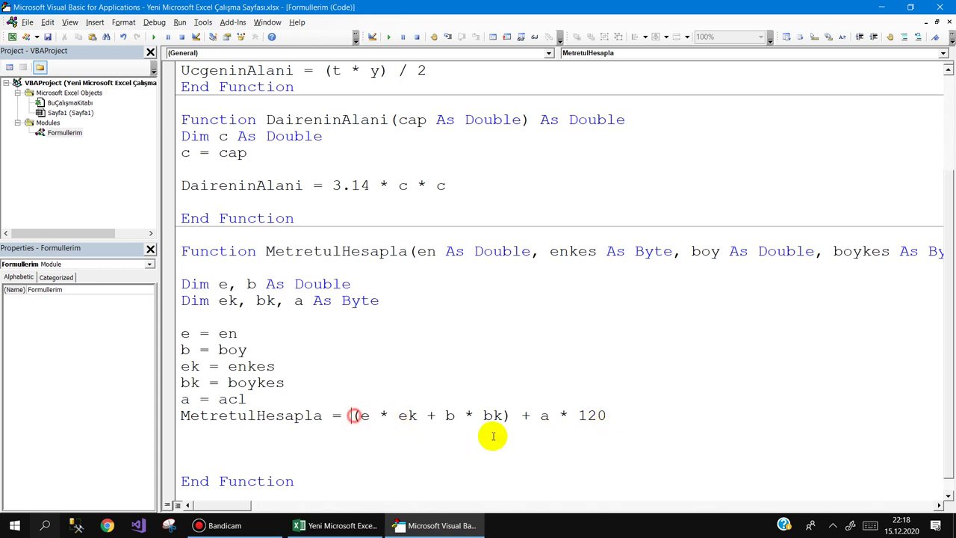
{"action": "type", "text": "("}
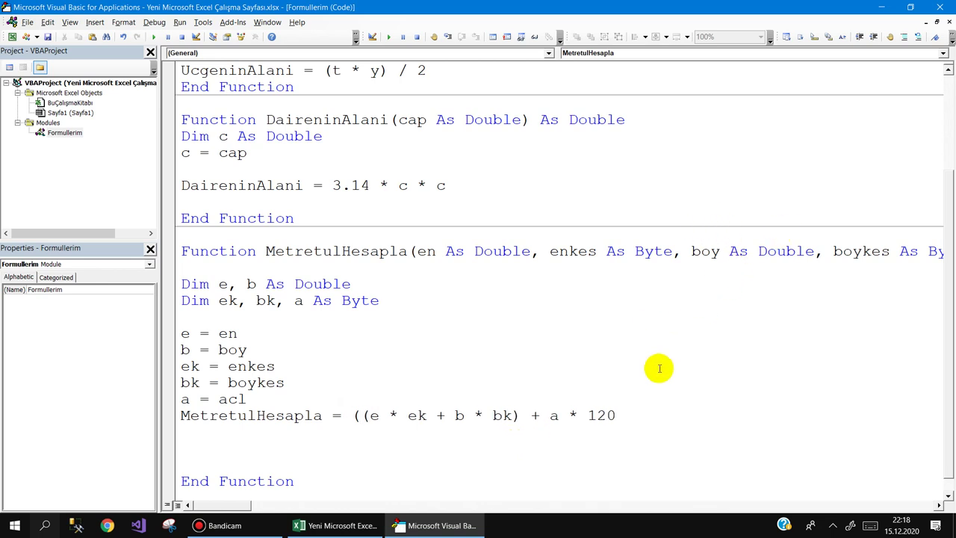
{"action": "left_click", "coordinate": [662, 423]}
{"action": "type", "text": ")/100"}
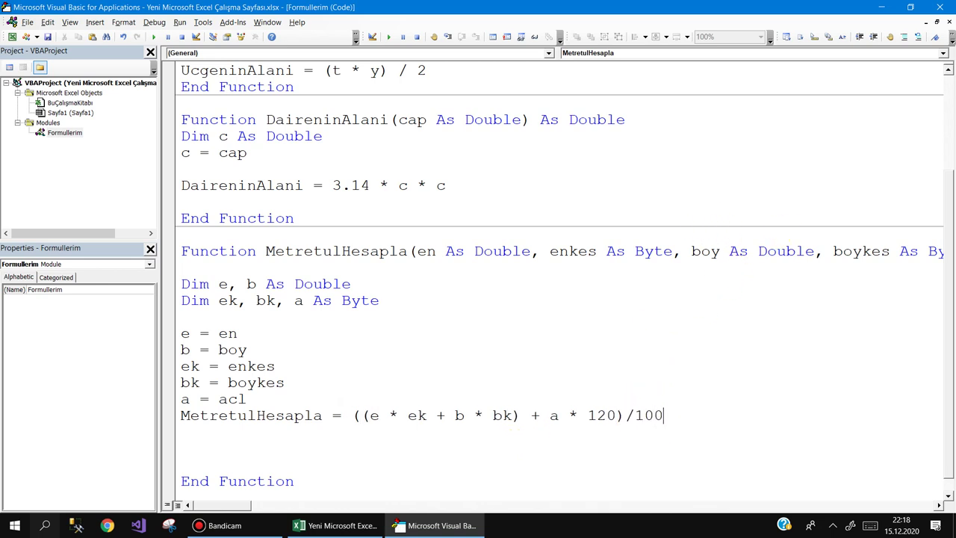
{"action": "key", "text": "Return"}
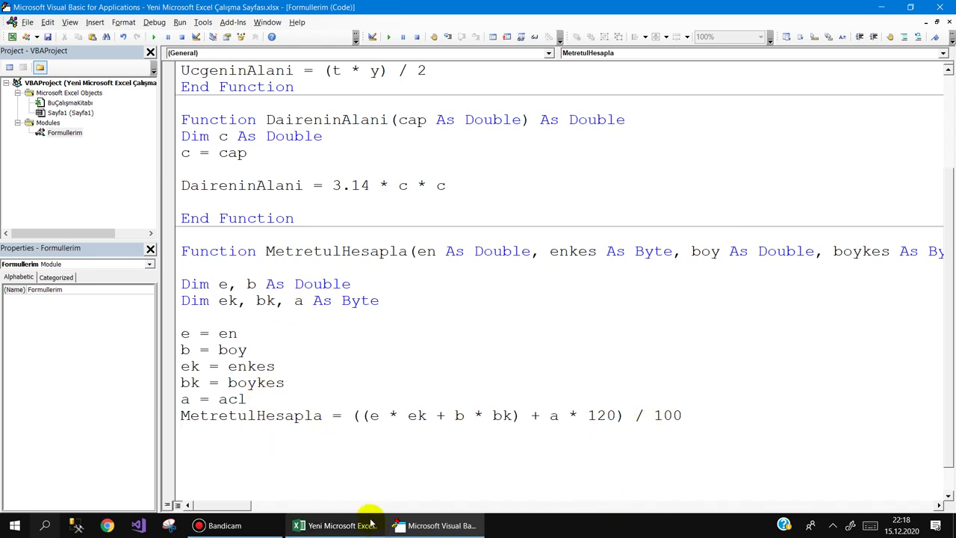
{"action": "scroll", "coordinate": [275, 237], "scroll_direction": "up", "scroll_amount": 3}
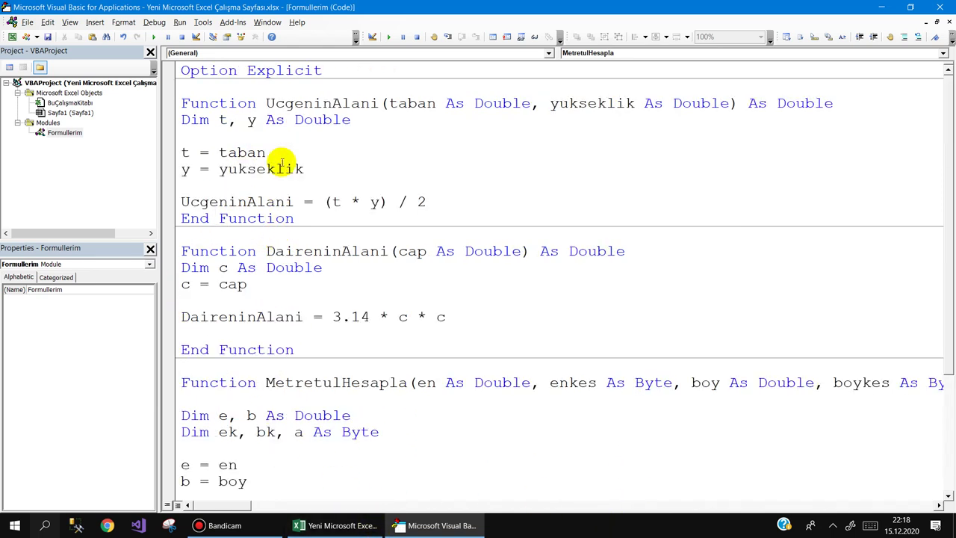
Look over cells B2, C2 and A3 in the workbook alongside the VBA code.
{"action": "left_click", "coordinate": [349, 526]}
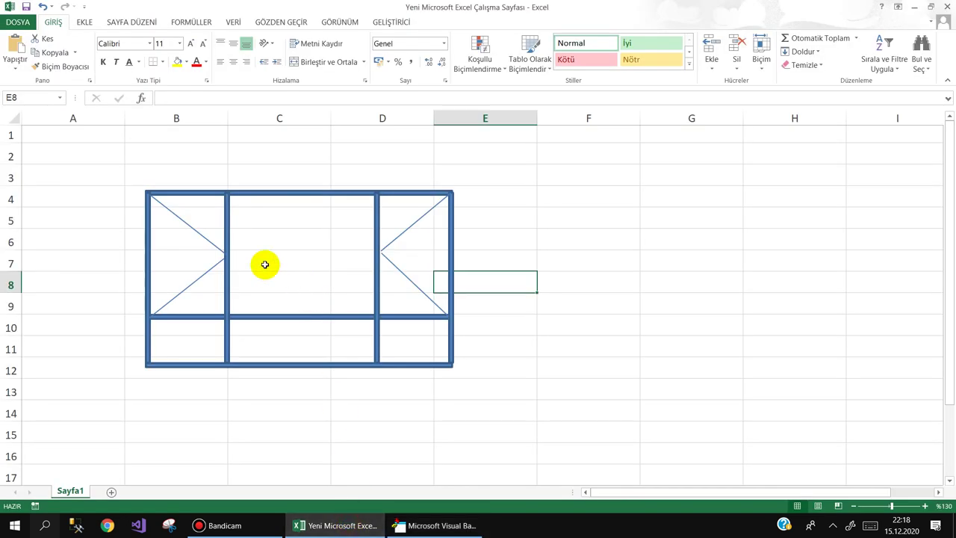
{"action": "left_click", "coordinate": [133, 153]}
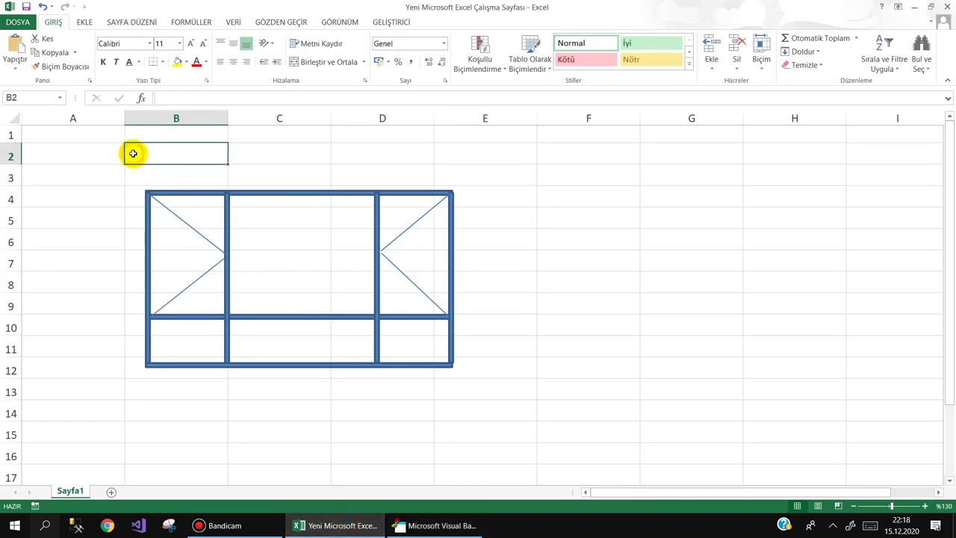
{"action": "left_click", "coordinate": [239, 154]}
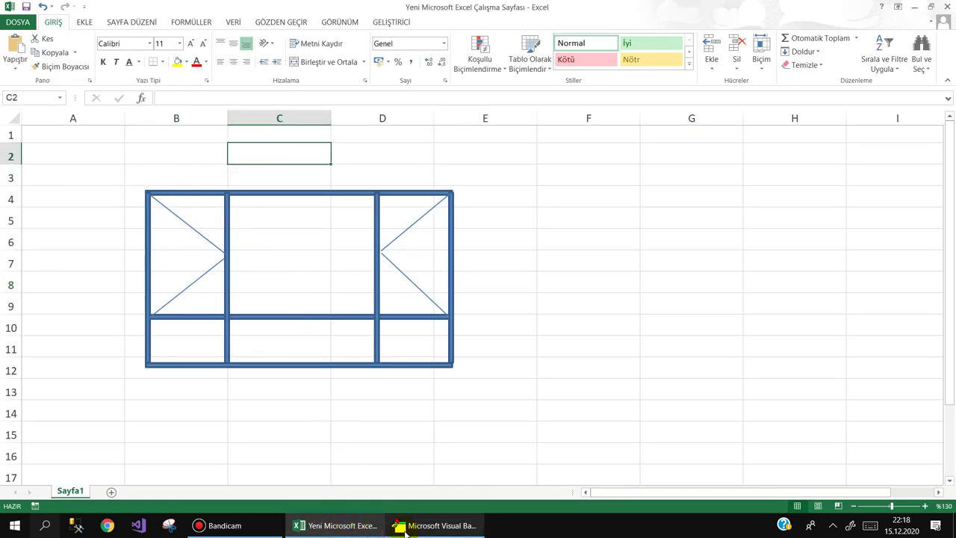
{"action": "left_click", "coordinate": [437, 525]}
{"action": "left_click", "coordinate": [300, 526]}
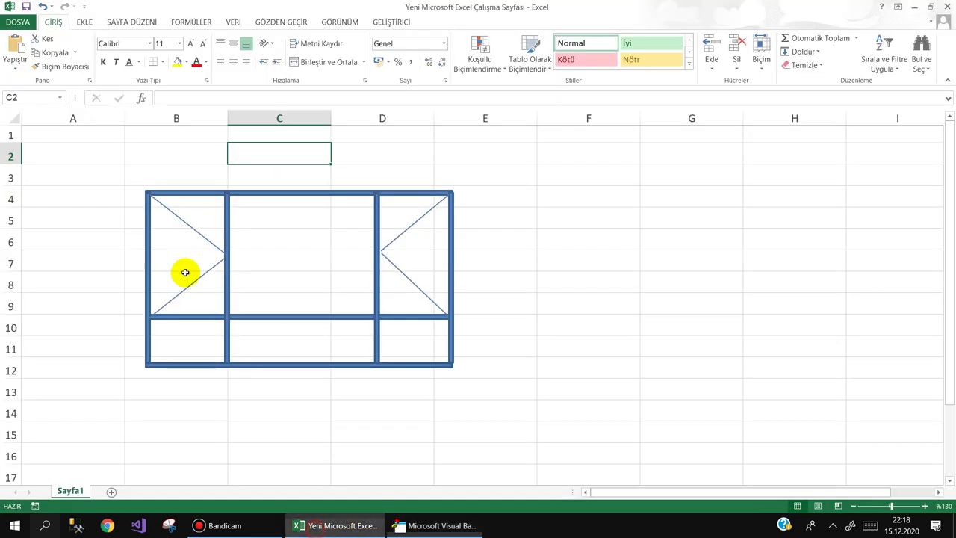
{"action": "left_click", "coordinate": [70, 177]}
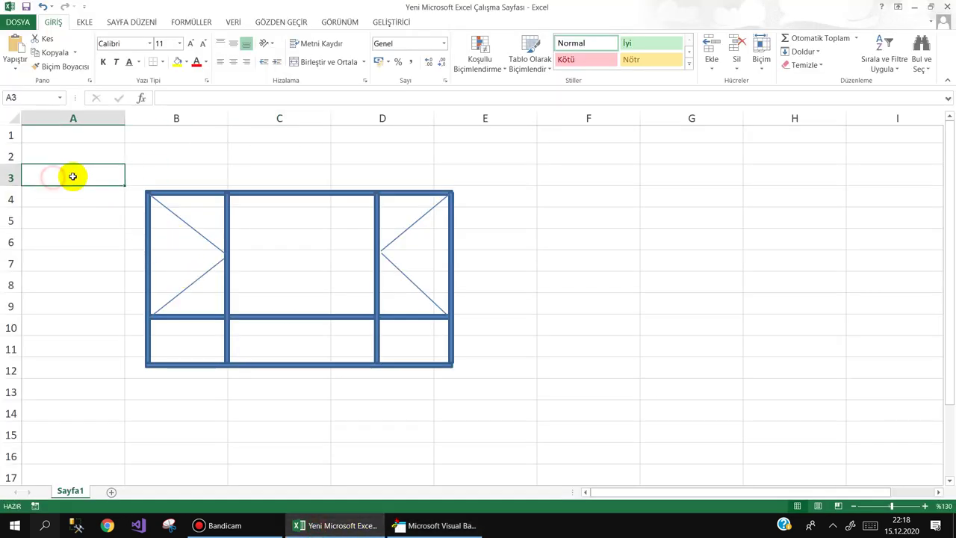
Save the workbook to the desktop as an Excel add-in named formuller.
{"action": "left_click", "coordinate": [23, 21]}
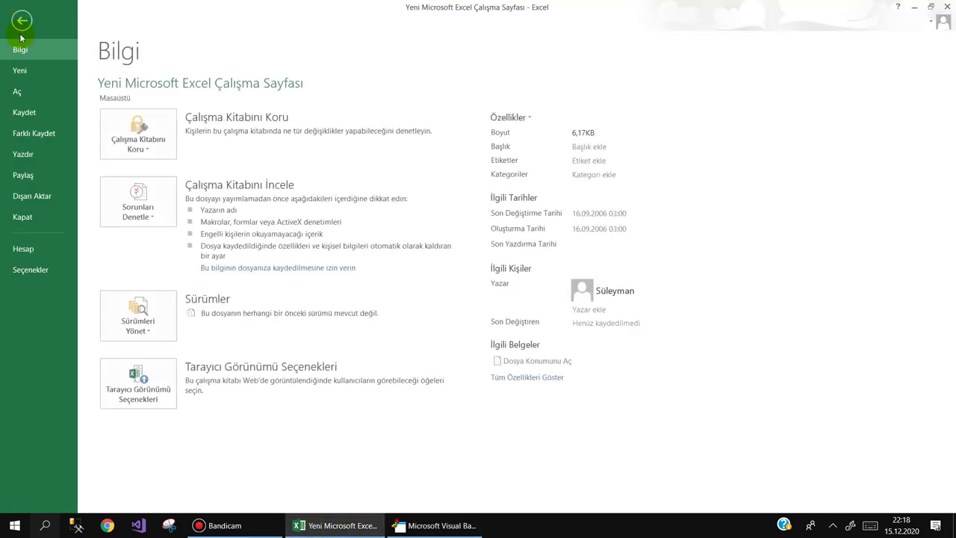
{"action": "left_click", "coordinate": [22, 132]}
{"action": "left_click", "coordinate": [314, 328]}
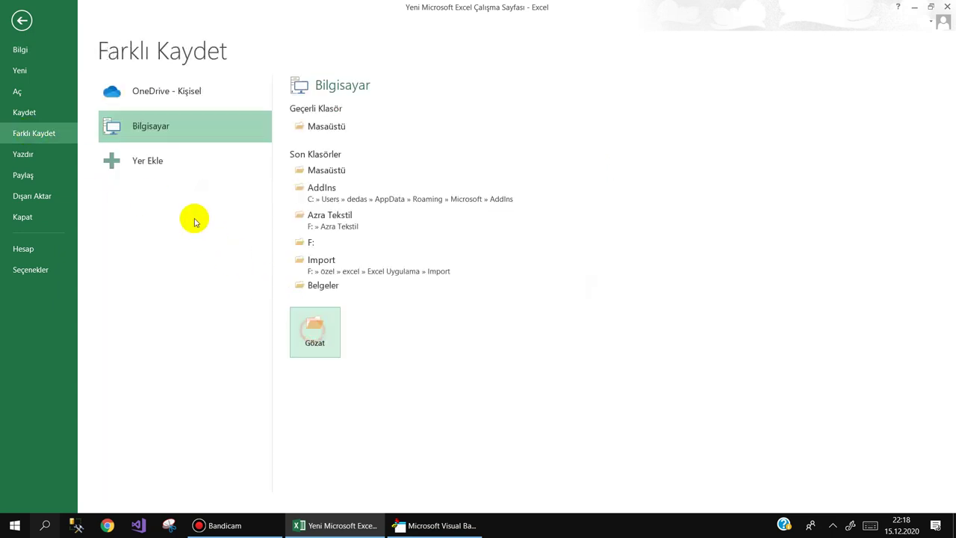
{"action": "left_click", "coordinate": [58, 118]}
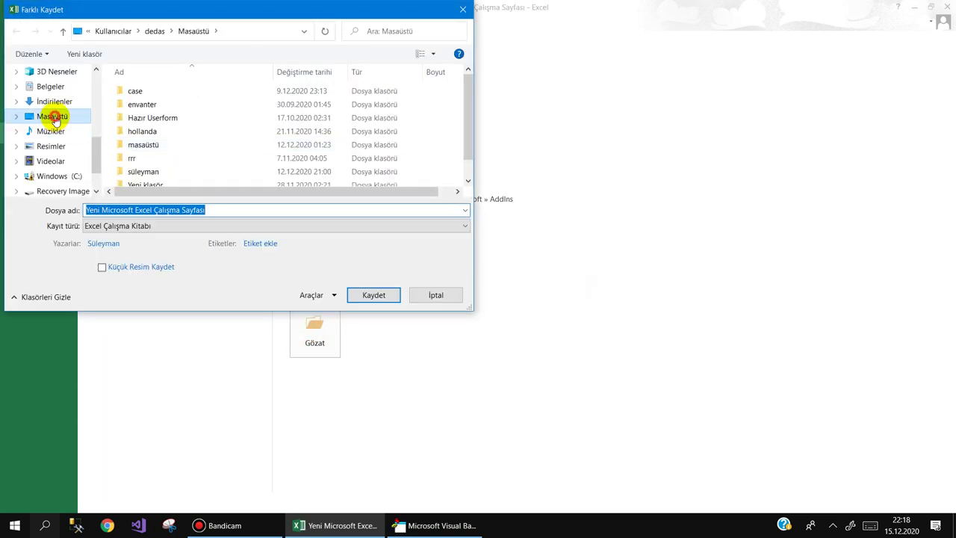
{"action": "left_click", "coordinate": [157, 227]}
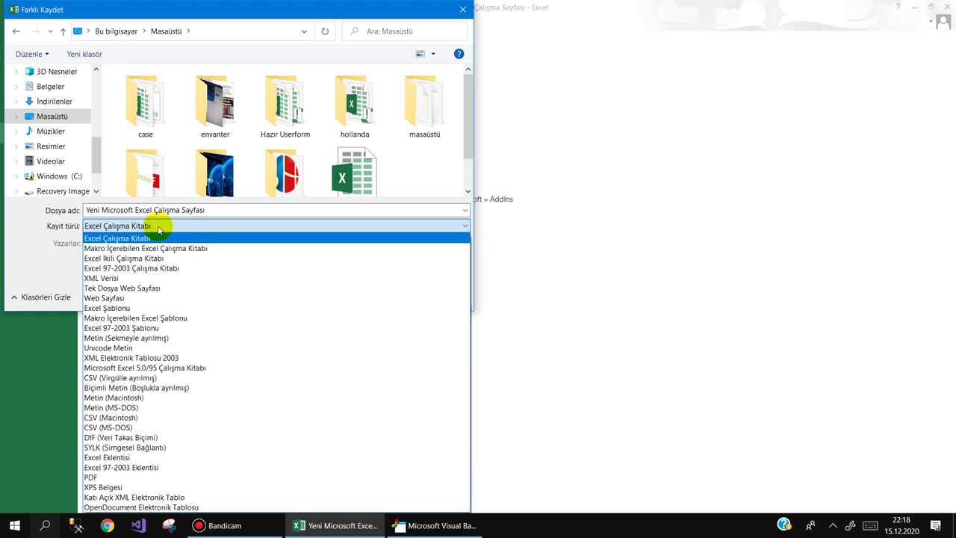
{"action": "left_click", "coordinate": [103, 460]}
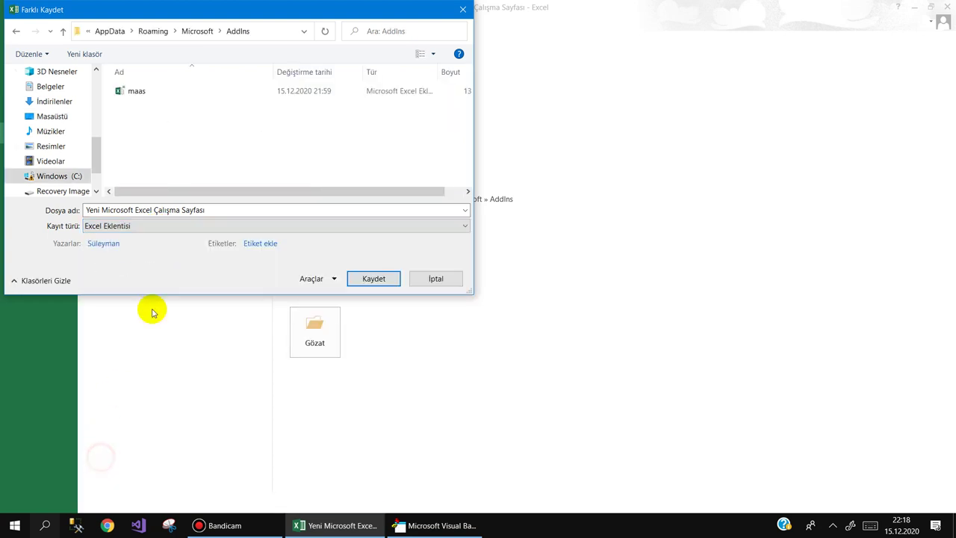
{"action": "triple_click", "coordinate": [215, 210]}
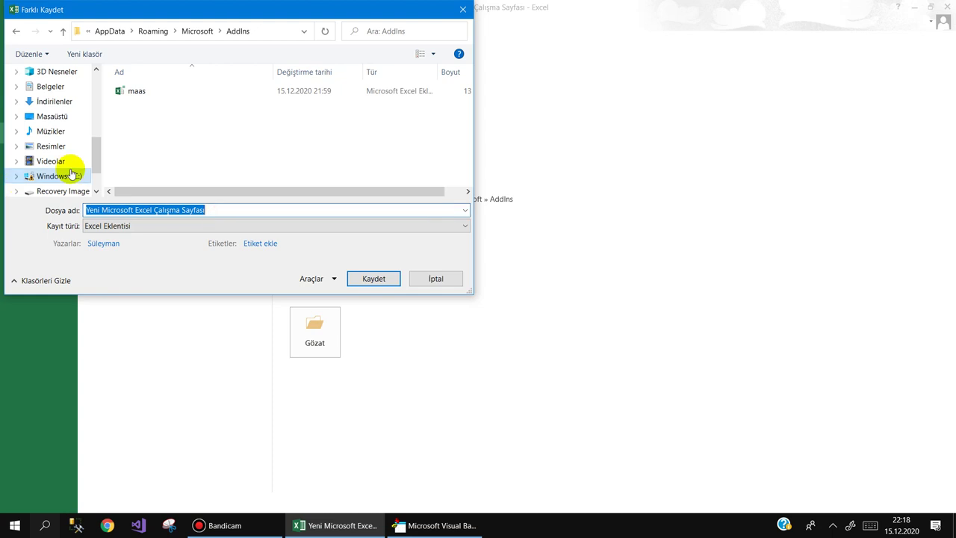
{"action": "type", "text": "formuller"}
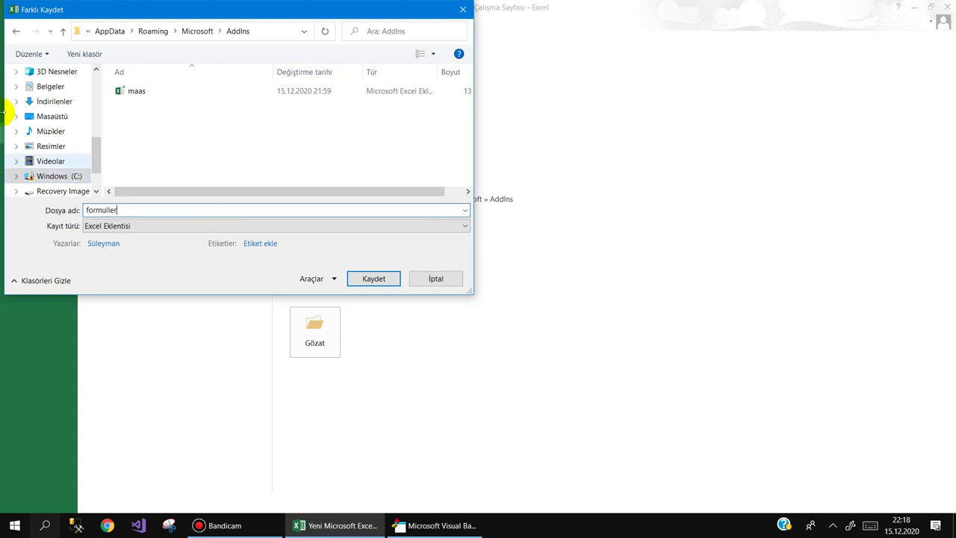
{"action": "left_click", "coordinate": [53, 117]}
{"action": "left_click", "coordinate": [357, 287]}
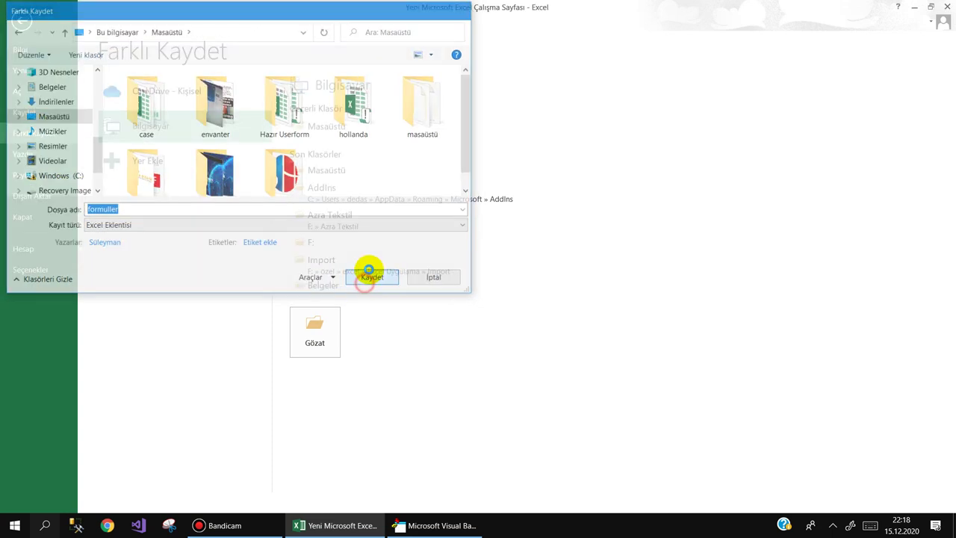
Dismiss the privacy warning and close Excel without saving the spreadsheet.
{"action": "left_click", "coordinate": [444, 293]}
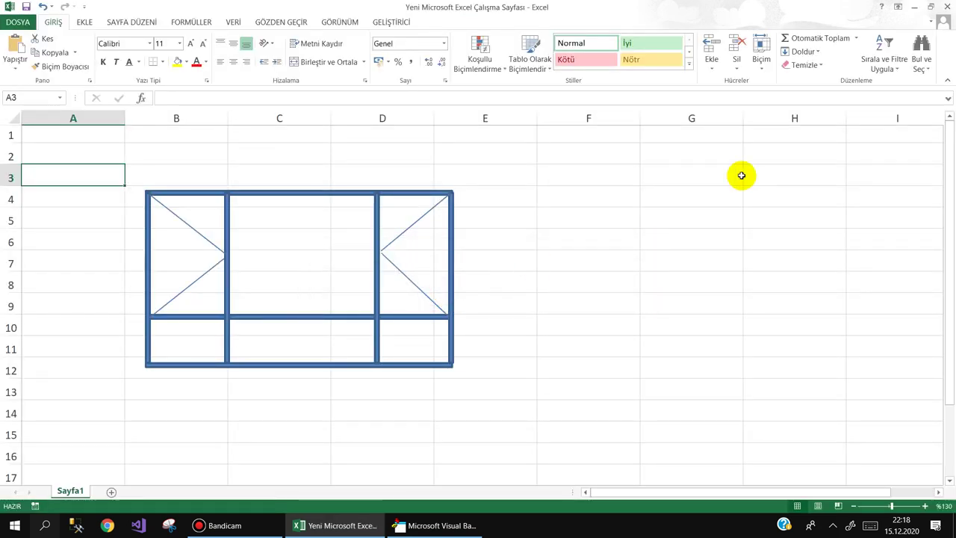
{"action": "left_click", "coordinate": [949, 6]}
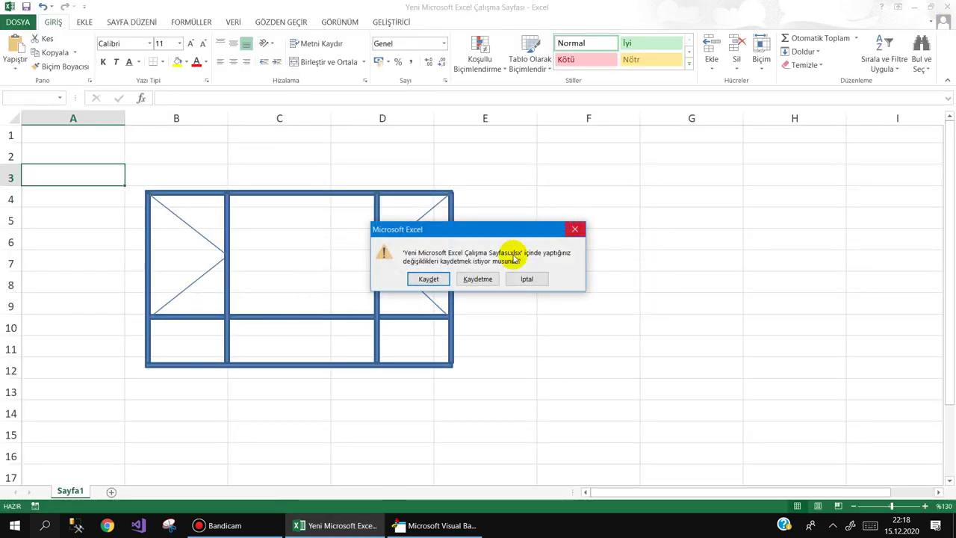
{"action": "left_click", "coordinate": [483, 281]}
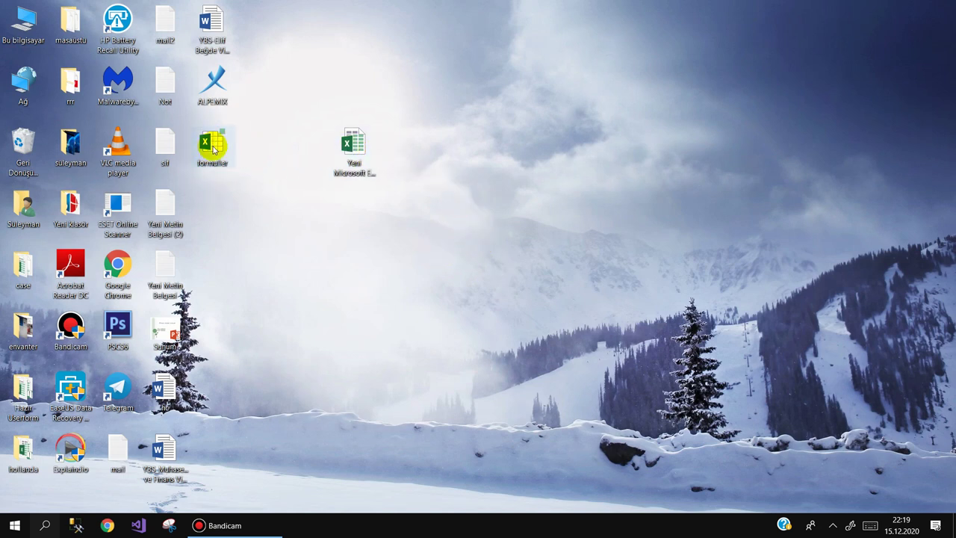
Open the new workbook and bring up the Excel add-ins manager from Options.
{"action": "left_click", "coordinate": [353, 162]}
{"action": "double_click", "coordinate": [349, 155]}
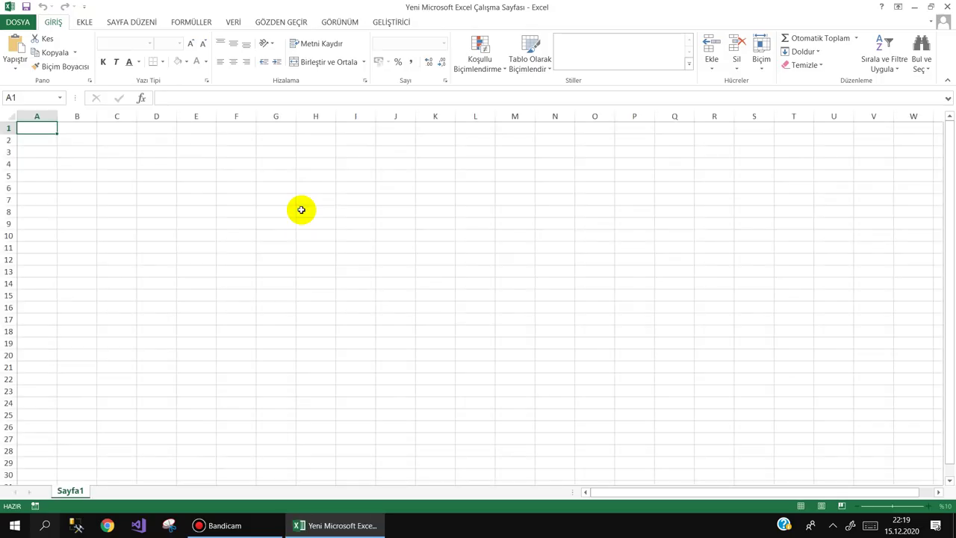
{"action": "left_click", "coordinate": [23, 22]}
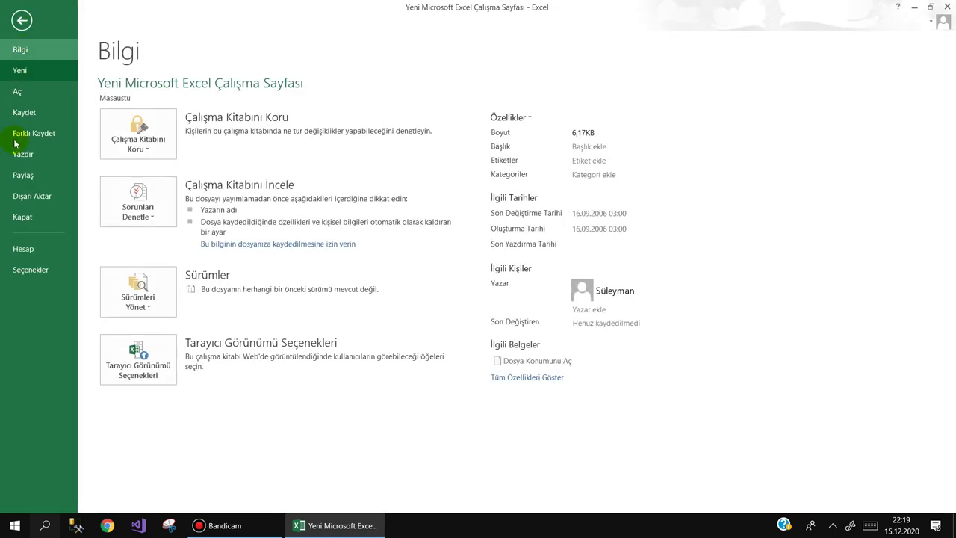
{"action": "left_click", "coordinate": [27, 273]}
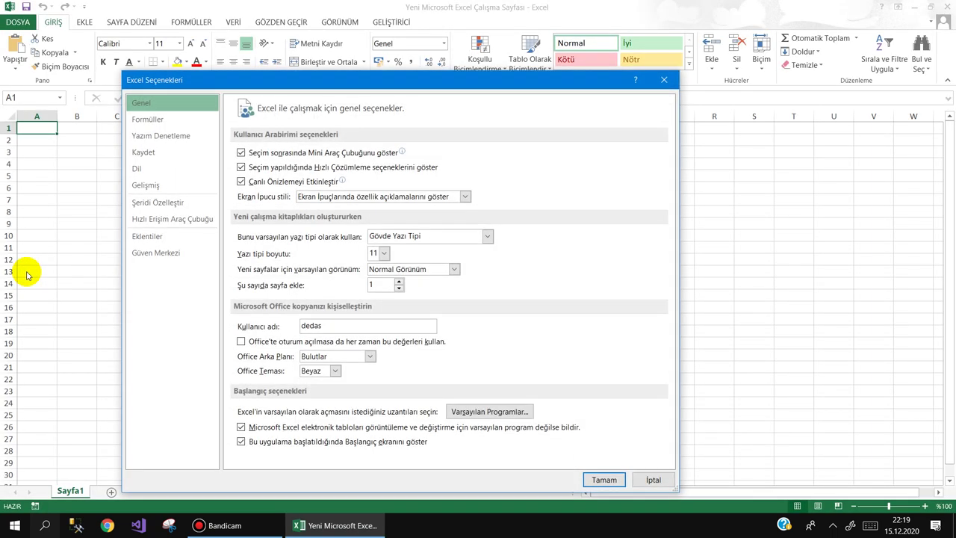
{"action": "left_click", "coordinate": [140, 243]}
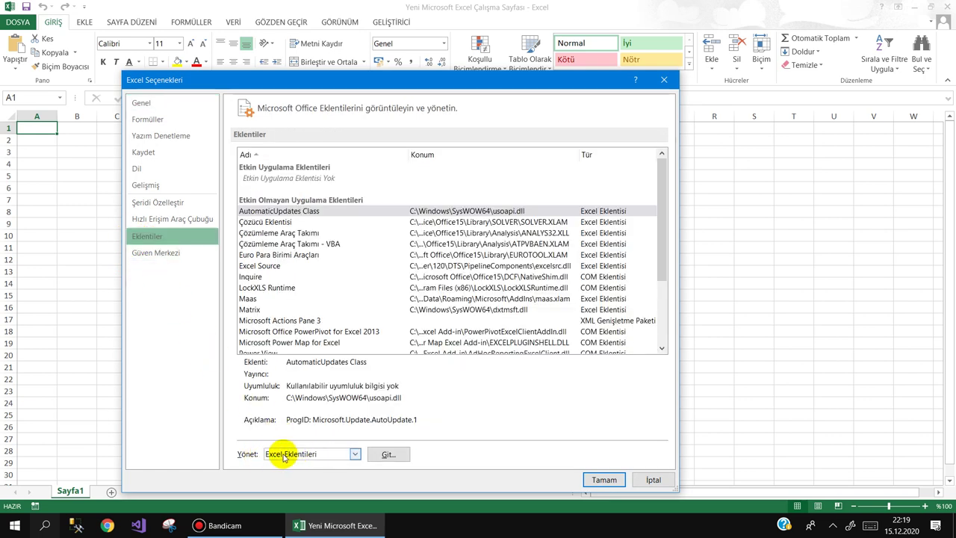
{"action": "left_click", "coordinate": [388, 455]}
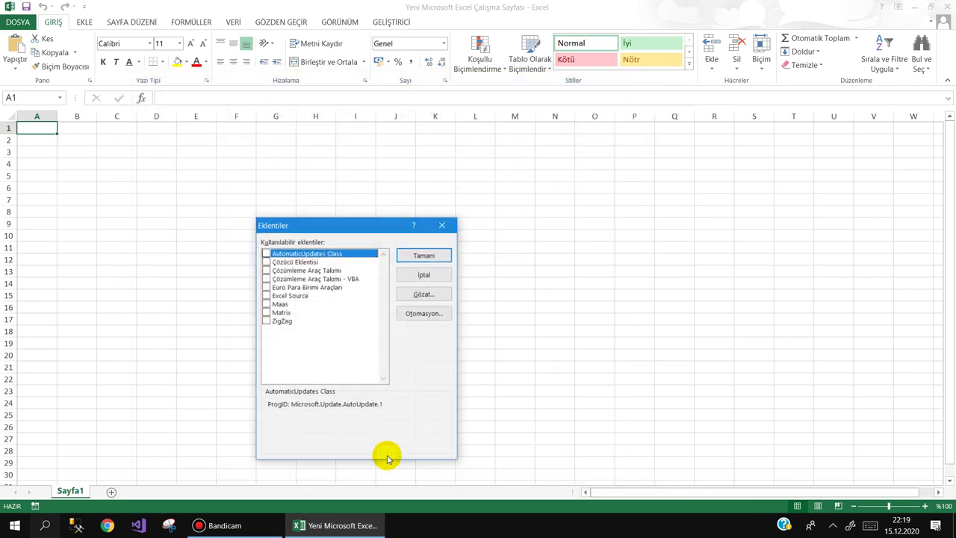
Load the formuller add-in from the desktop, confirm it, and close Excel.
{"action": "left_click", "coordinate": [422, 296]}
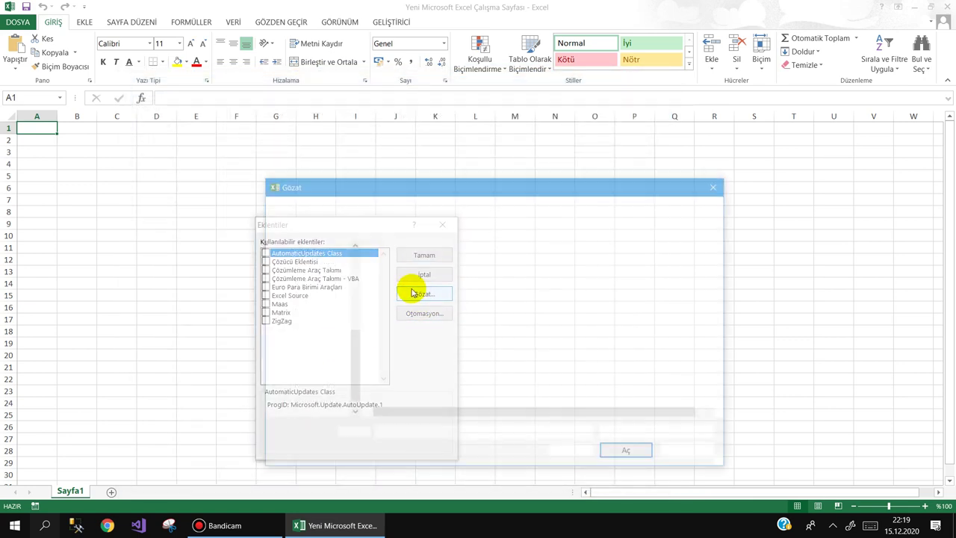
{"action": "left_click", "coordinate": [309, 309]}
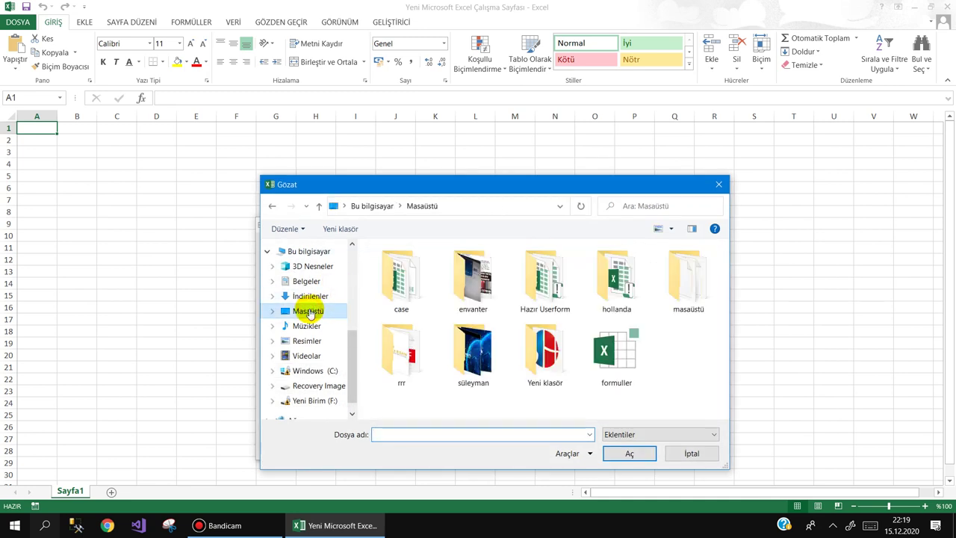
{"action": "double_click", "coordinate": [621, 354]}
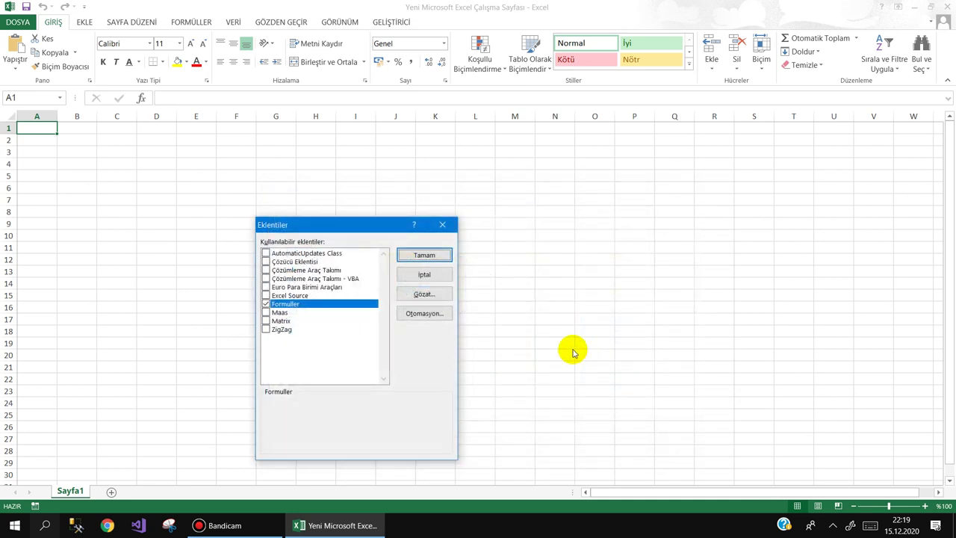
{"action": "left_click", "coordinate": [409, 252]}
{"action": "left_click", "coordinate": [460, 183]}
{"action": "left_click", "coordinate": [947, 6]}
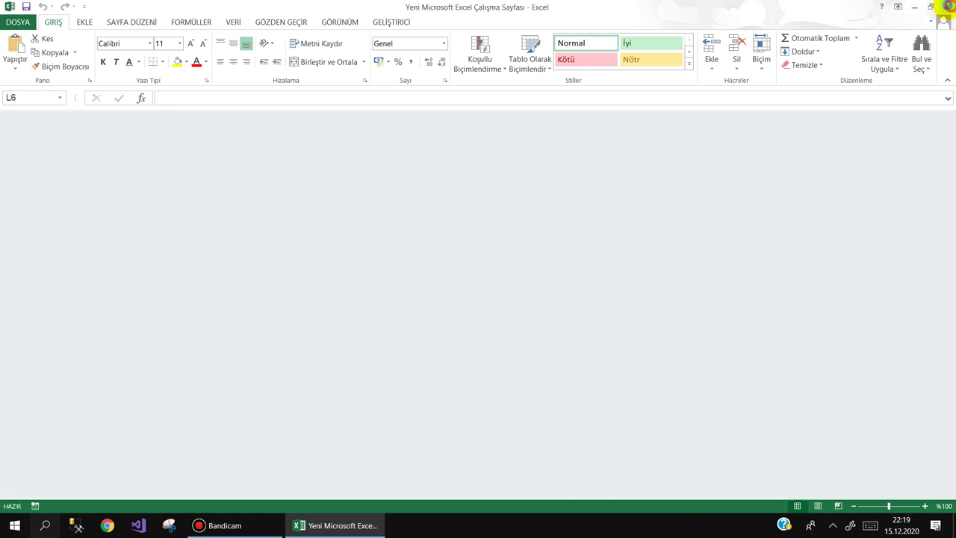
Create a new Excel workbook on the desktop named ornek and open it.
{"action": "right_click", "coordinate": [485, 185]}
{"action": "mouse_move", "coordinate": [553, 334]}
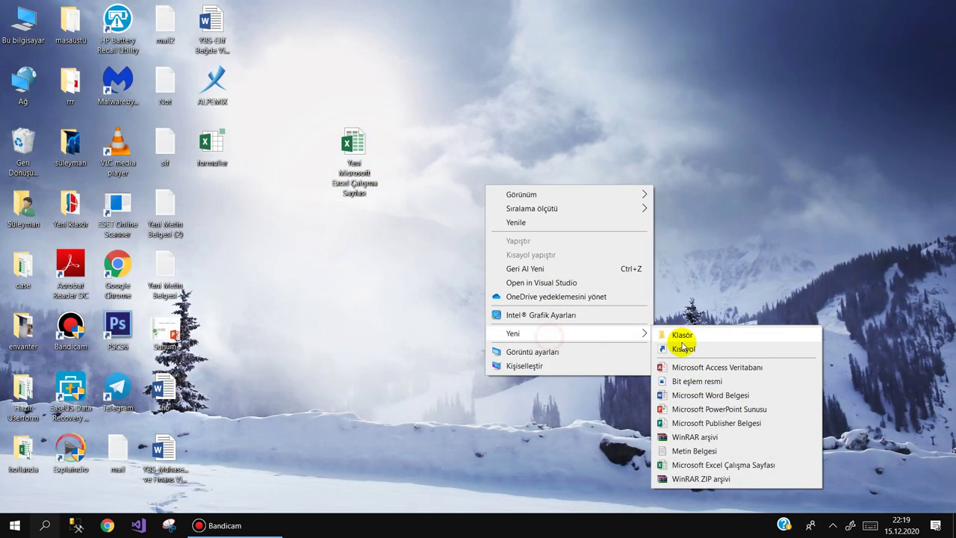
{"action": "left_click", "coordinate": [683, 463]}
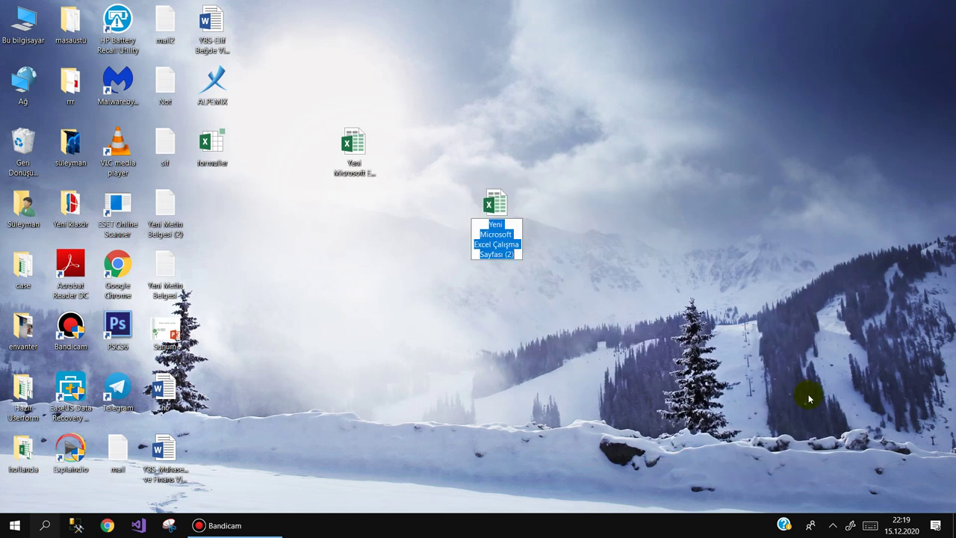
{"action": "type", "text": "ornek"}
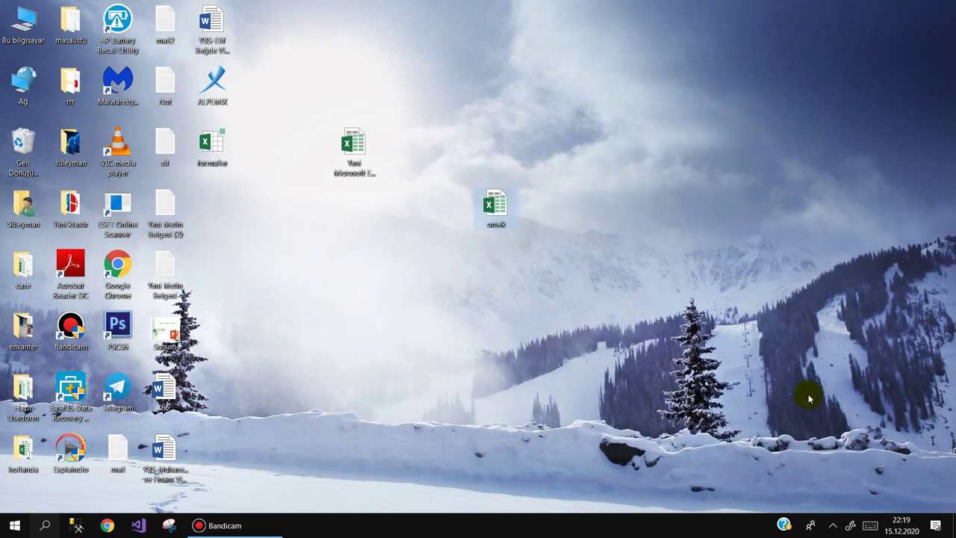
{"action": "key", "text": "Return"}
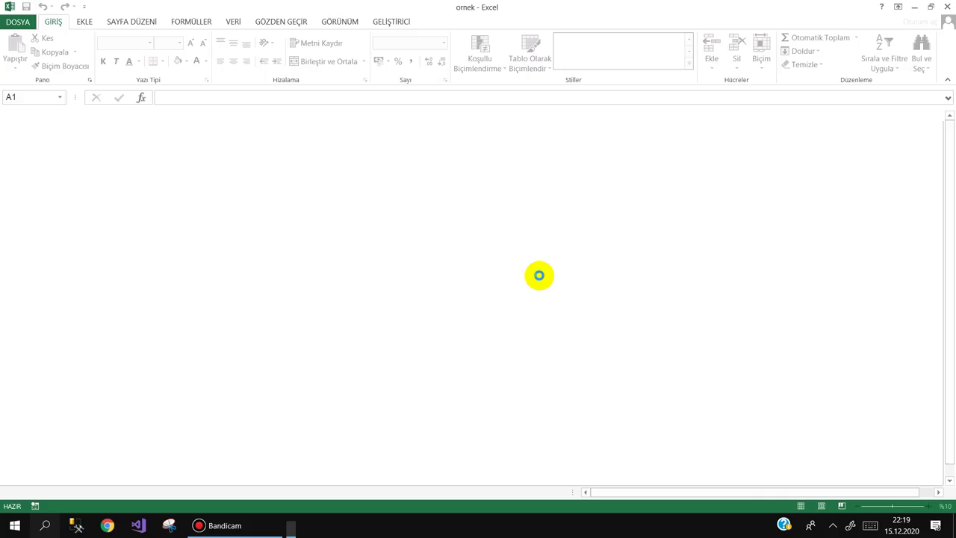
Zoom in on the empty Sayfa1 sheet.
{"action": "left_click", "coordinate": [925, 506]}
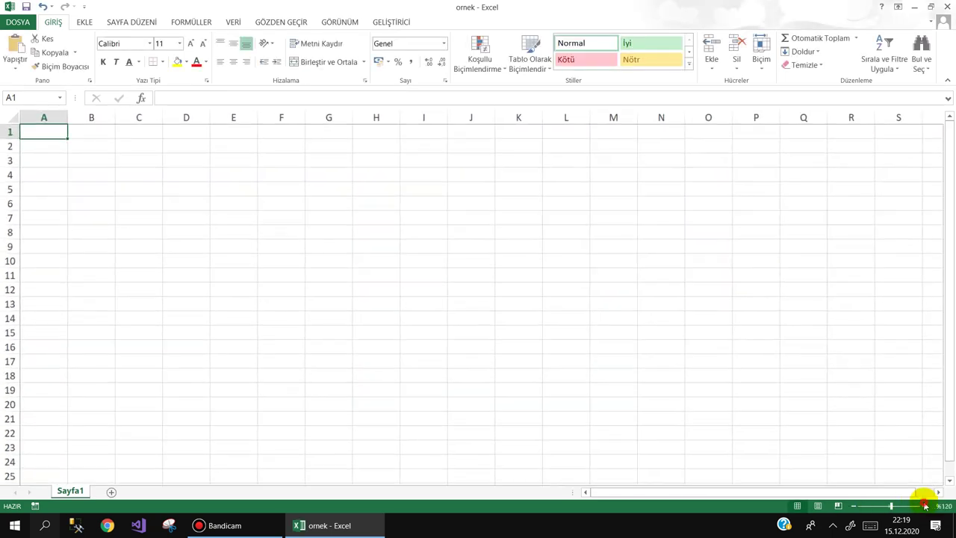
{"action": "left_click", "coordinate": [925, 506]}
{"action": "left_click", "coordinate": [925, 506]}
{"action": "left_click", "coordinate": [926, 506]}
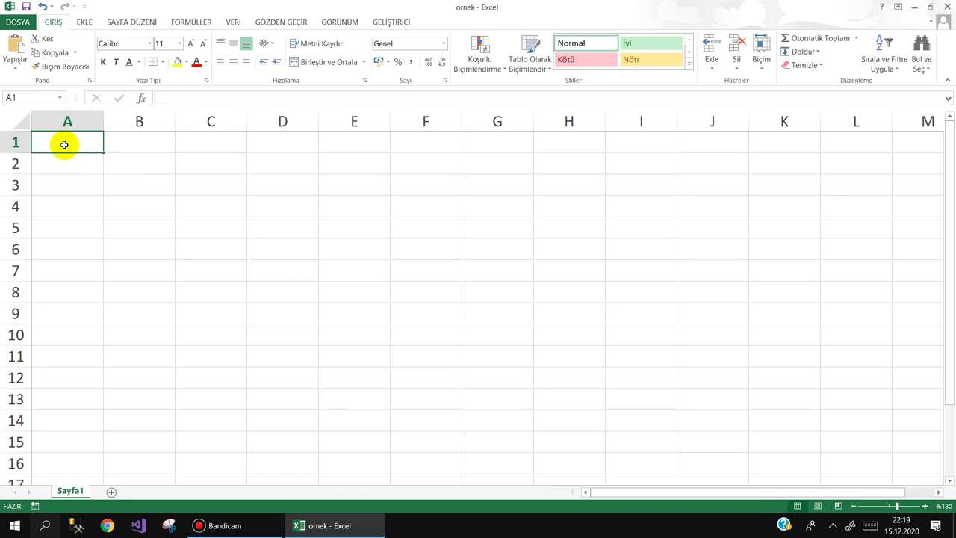
Type 160, 4, 180, 3 and 2 into cells A1, B1, C1, D1 and E1 in turn.
{"action": "type", "text": "160"}
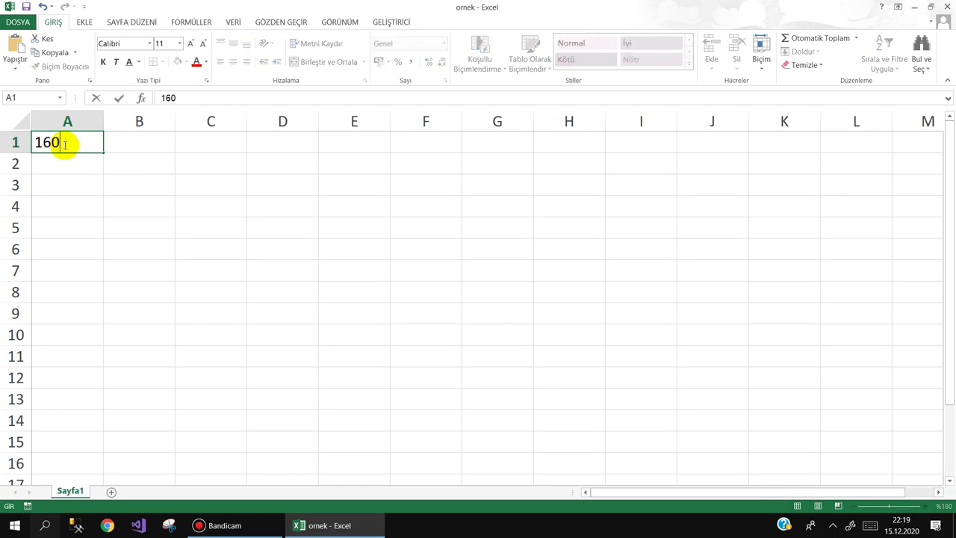
{"action": "key", "text": "Tab"}
{"action": "type", "text": "4"}
{"action": "key", "text": "Tab"}
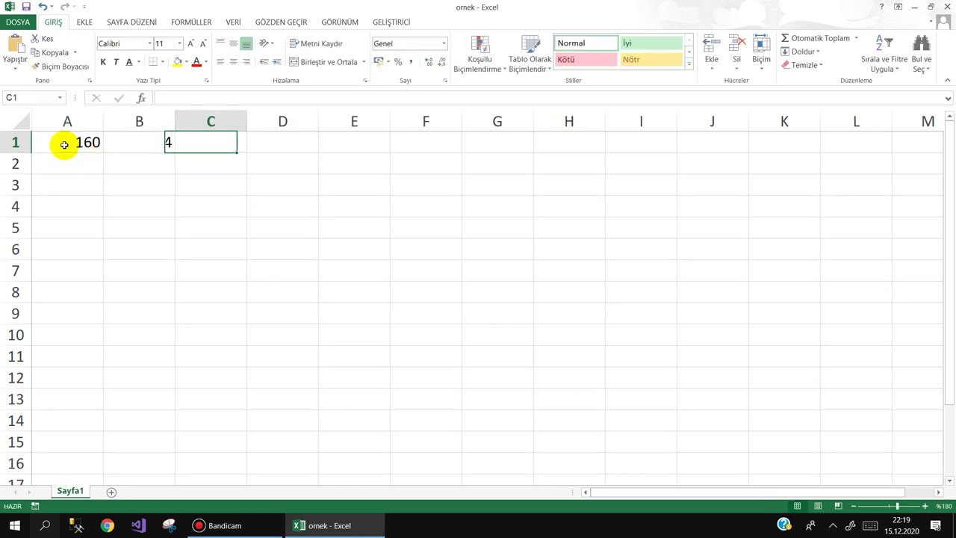
{"action": "type", "text": "180"}
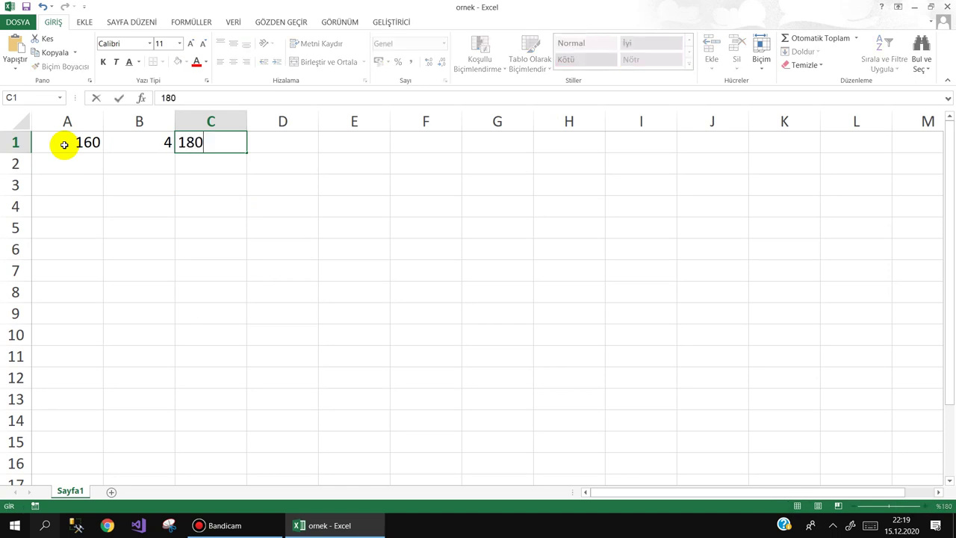
{"action": "key", "text": "Tab"}
{"action": "type", "text": "3"}
{"action": "key", "text": "Tab"}
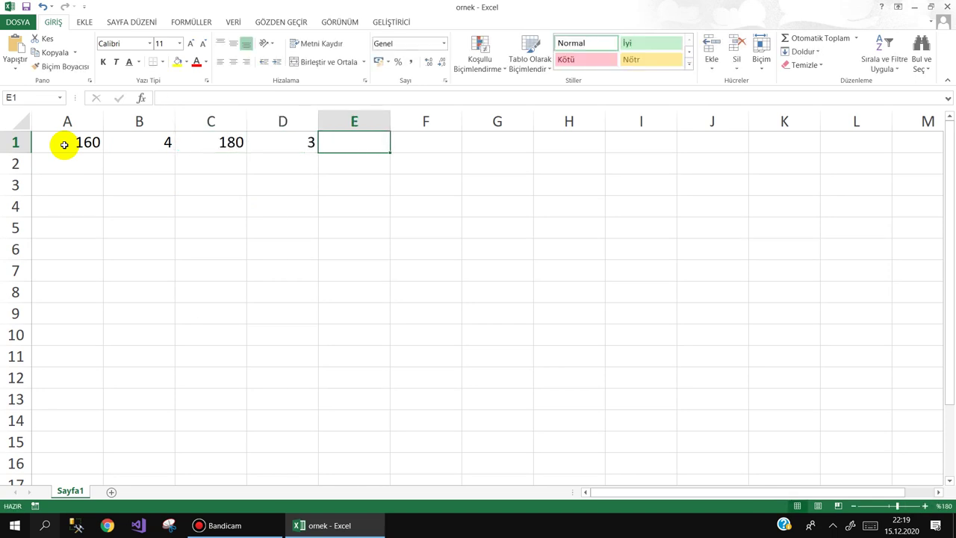
{"action": "type", "text": "2"}
{"action": "key", "text": "Tab"}
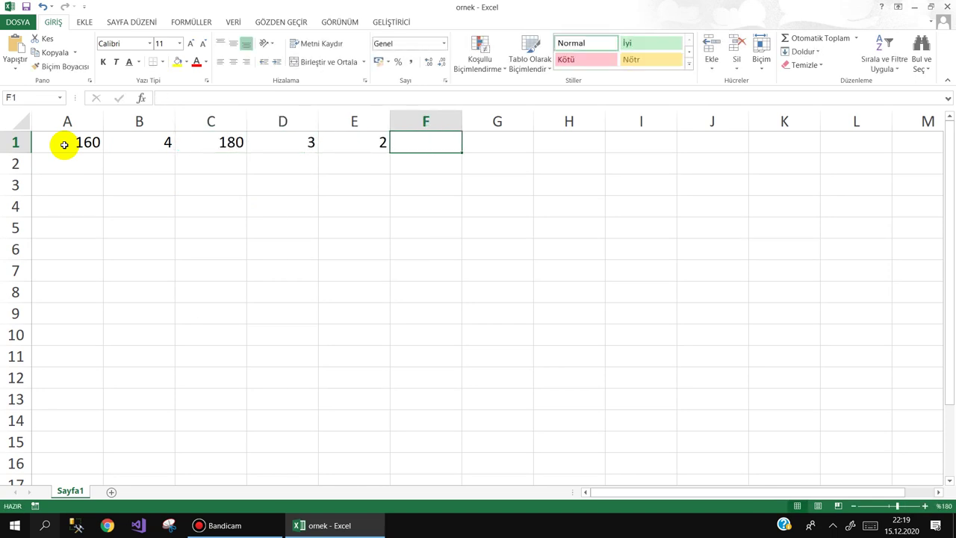
Enter =MetretulHesapla(A1;B1;C1;D1;E1) in F1 and check its 14,2 result.
{"action": "type", "text": "=metr"}
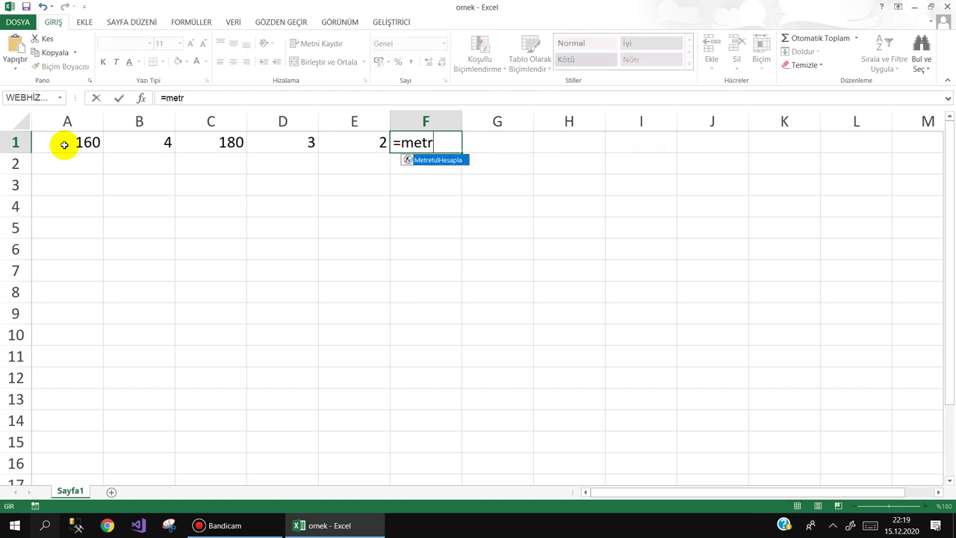
{"action": "key", "text": "Tab"}
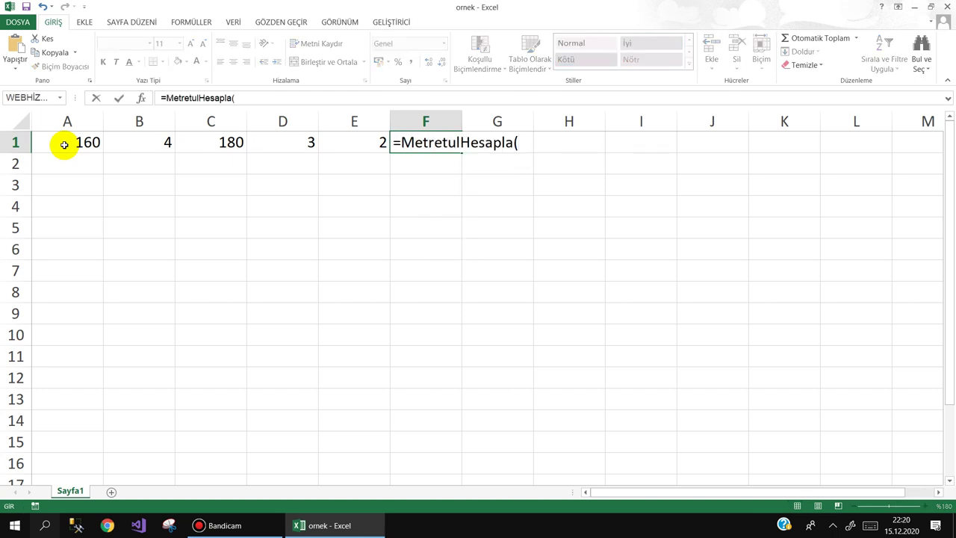
{"action": "left_click", "coordinate": [65, 143]}
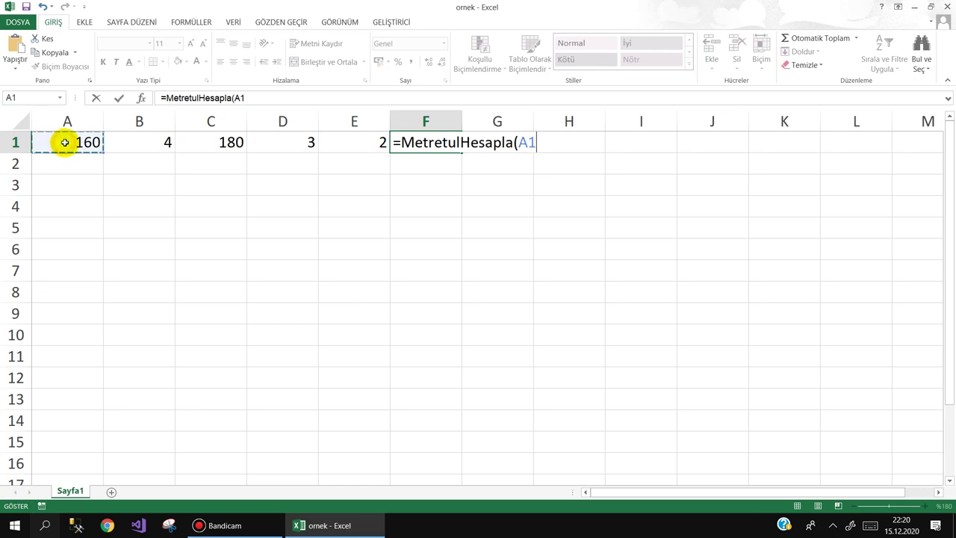
{"action": "type", "text": ";"}
{"action": "left_click", "coordinate": [139, 141]}
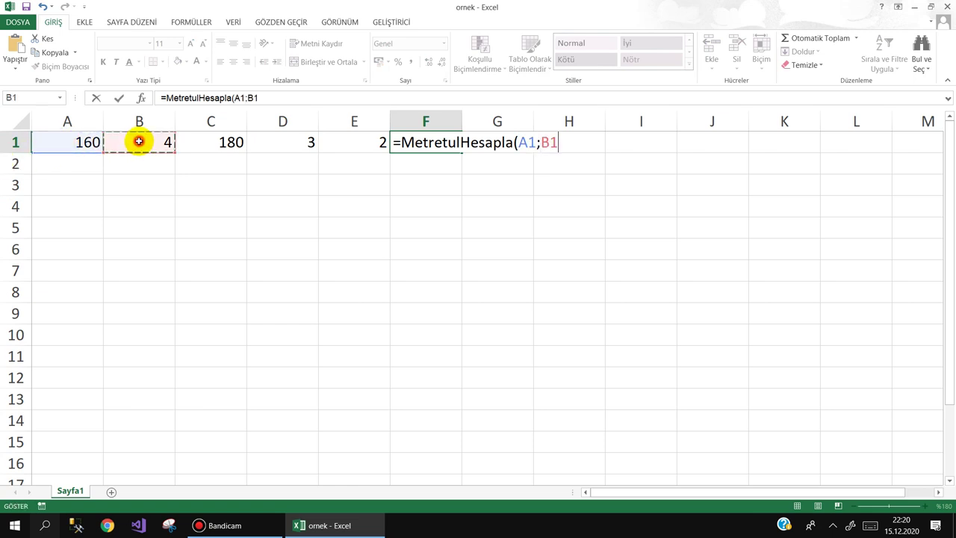
{"action": "type", "text": ";"}
{"action": "left_click", "coordinate": [208, 142]}
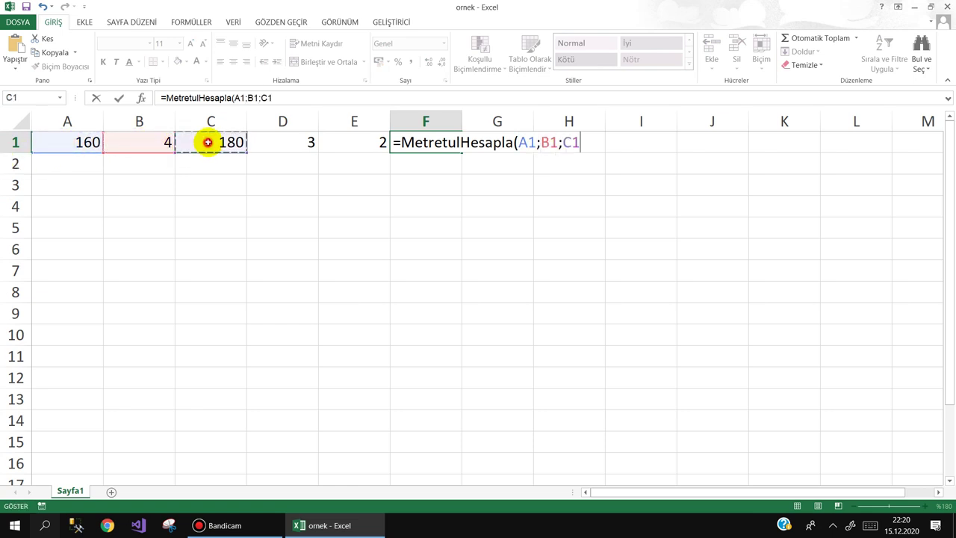
{"action": "type", "text": ";"}
{"action": "left_click", "coordinate": [273, 142]}
{"action": "type", "text": ";"}
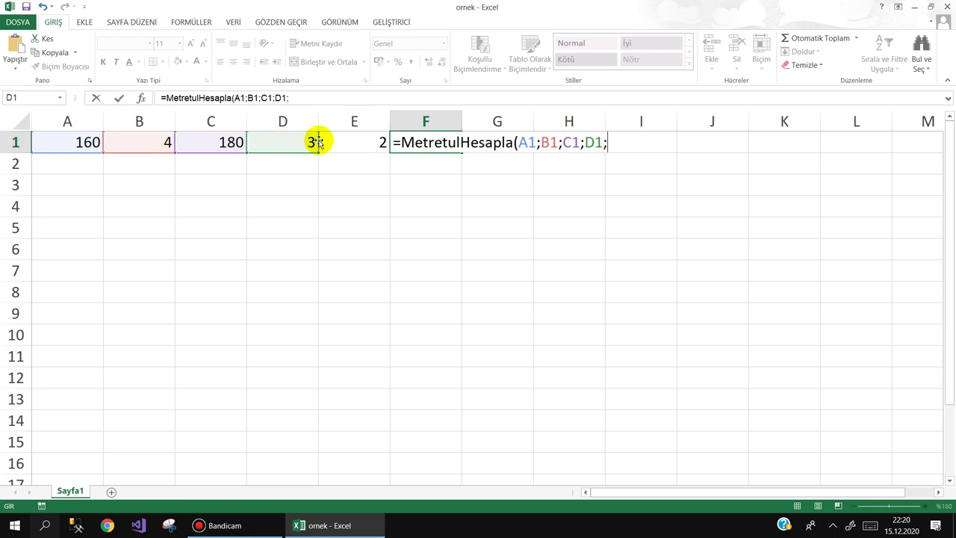
{"action": "left_click", "coordinate": [346, 140]}
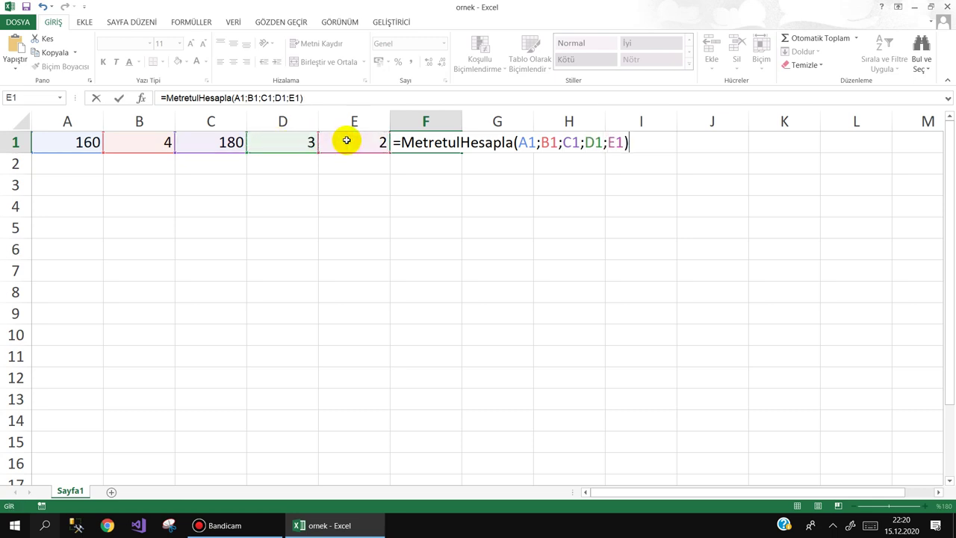
{"action": "key", "text": "Return"}
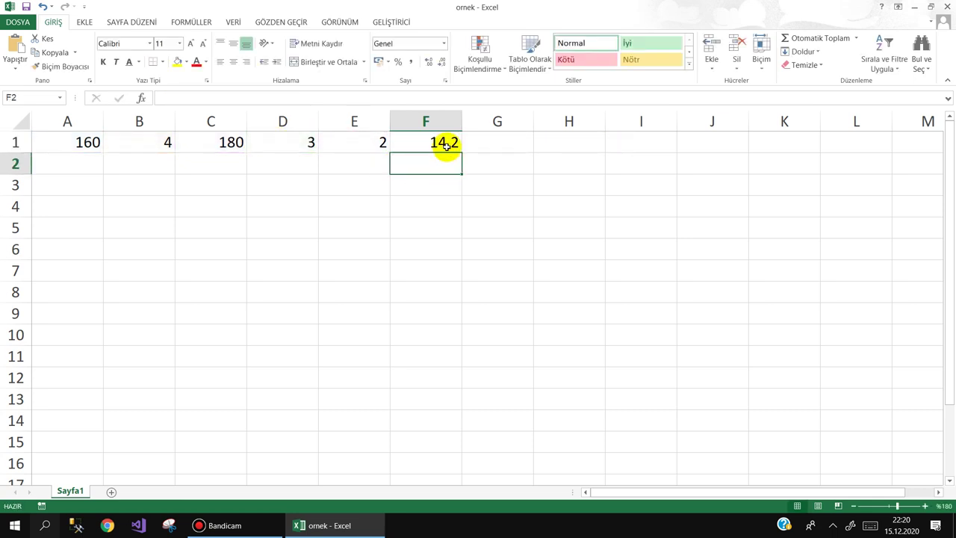
{"action": "left_click", "coordinate": [434, 141]}
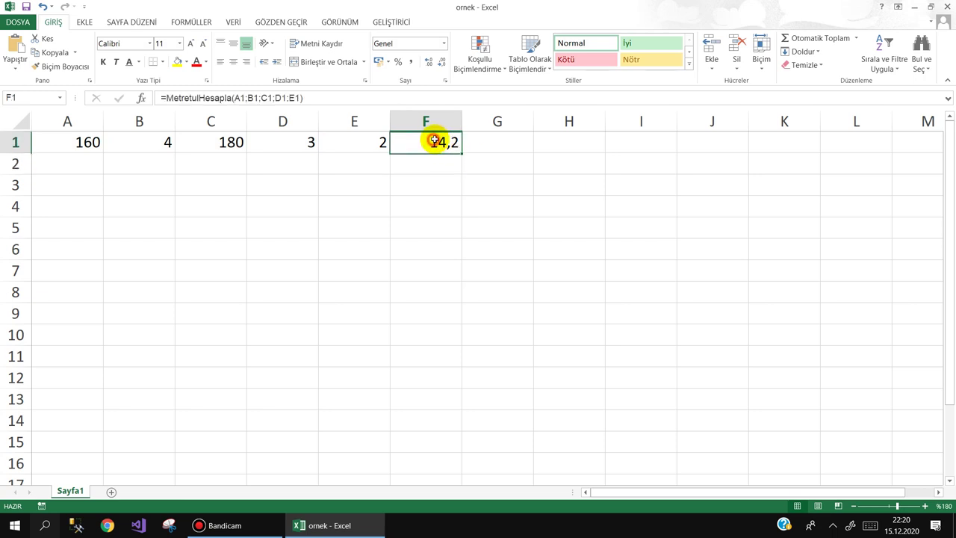
{"action": "key", "text": "Delete"}
{"action": "type", "text": "="}
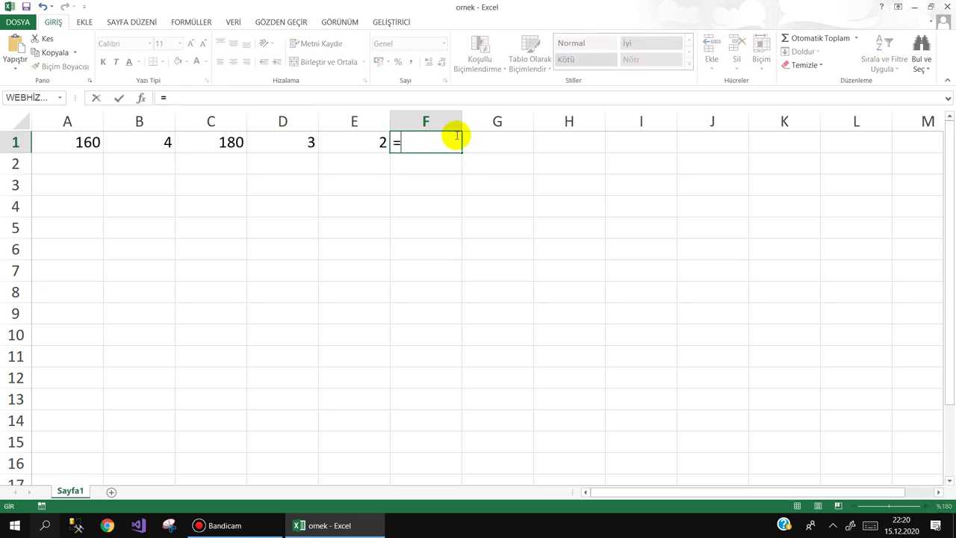
{"action": "type", "text": "metre"}
{"action": "key", "text": "Tab"}
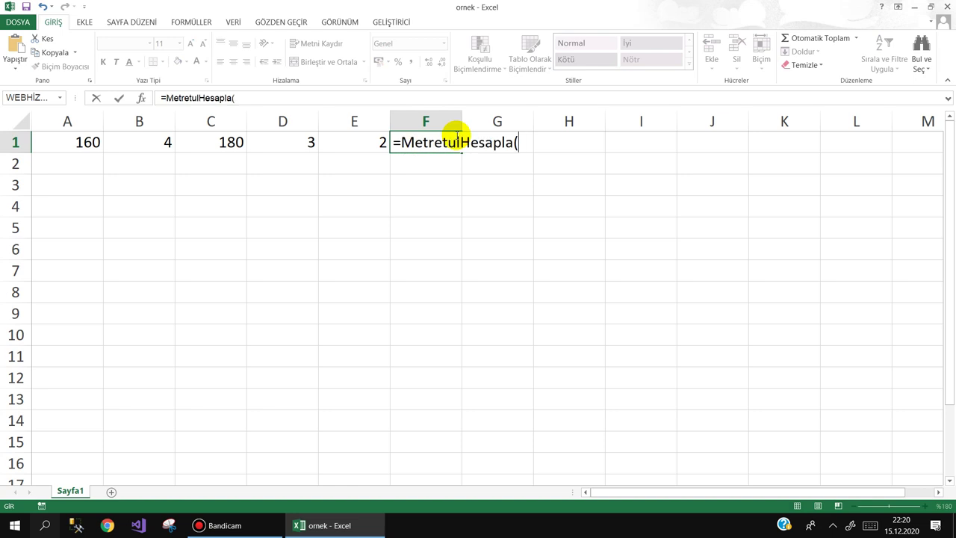
{"action": "left_click_drag", "start_coordinate": [107, 155], "coordinate": [387, 126]}
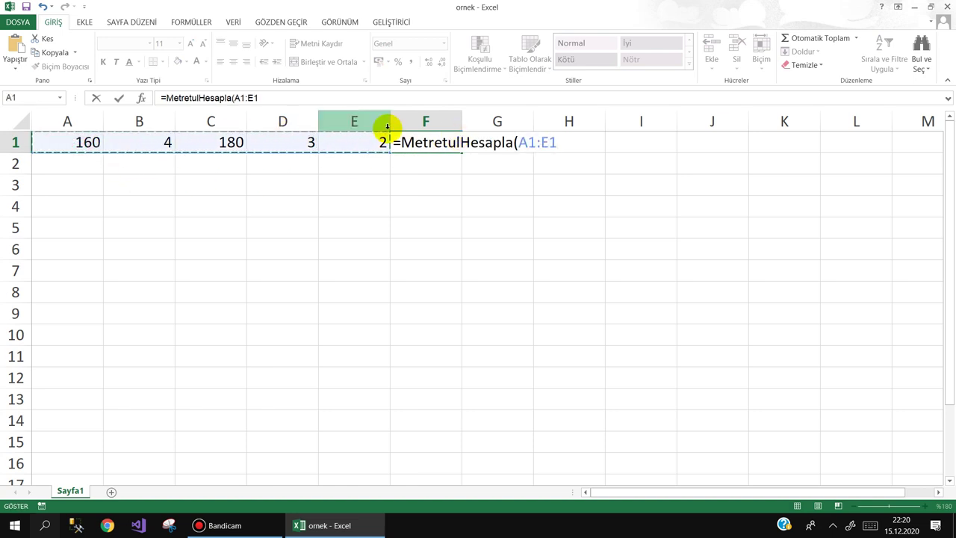
{"action": "key", "text": "Return"}
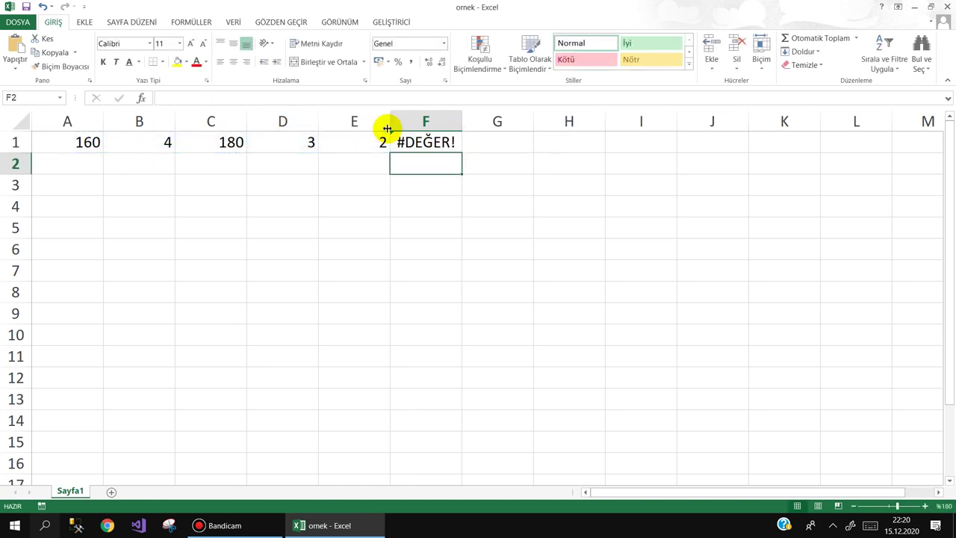
{"action": "key", "text": "Up"}
{"action": "key", "text": "Delete"}
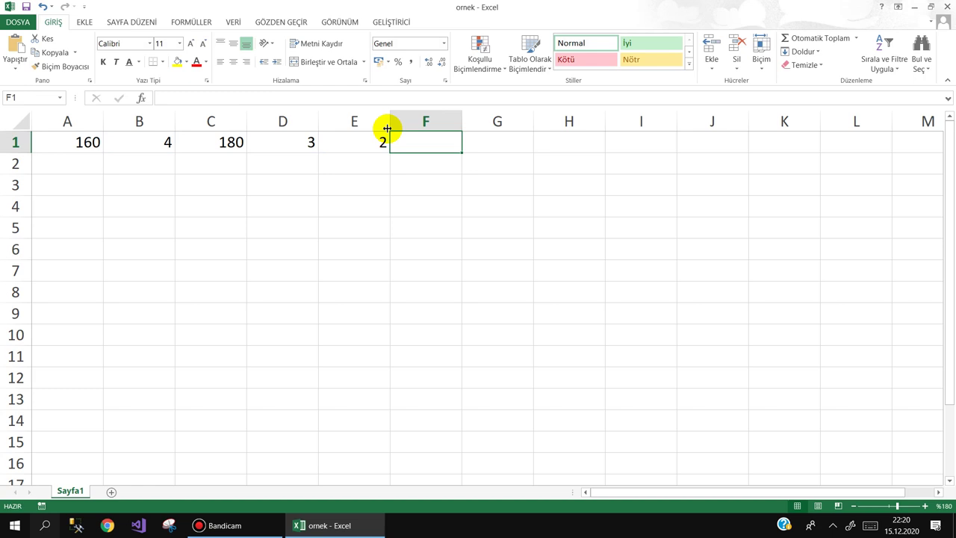
{"action": "type", "text": "=metr"}
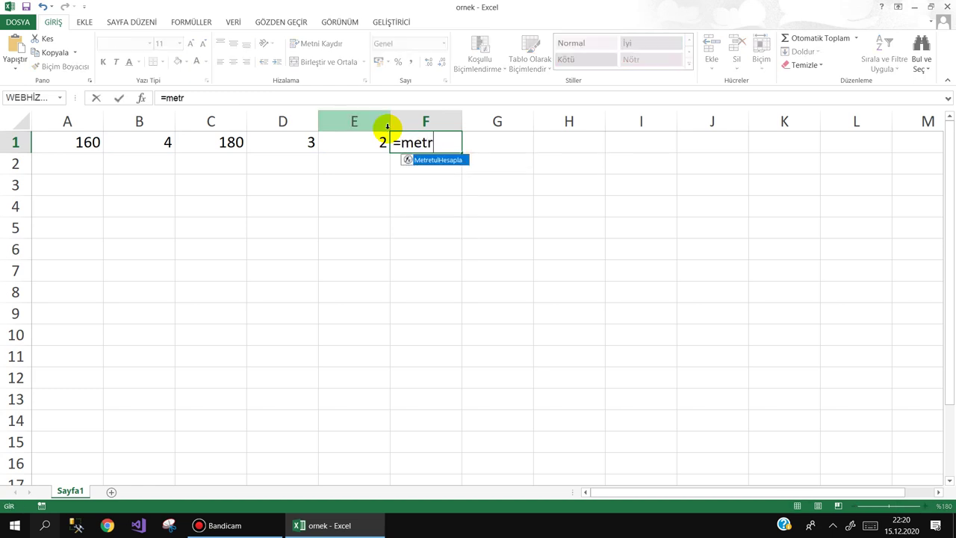
{"action": "key", "text": "Tab"}
{"action": "left_click", "coordinate": [73, 142]}
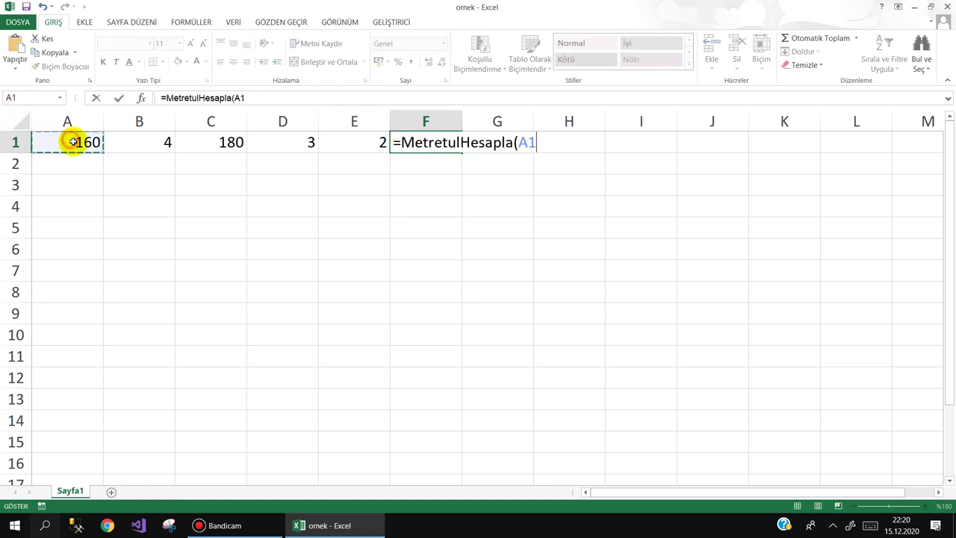
{"action": "type", "text": ";"}
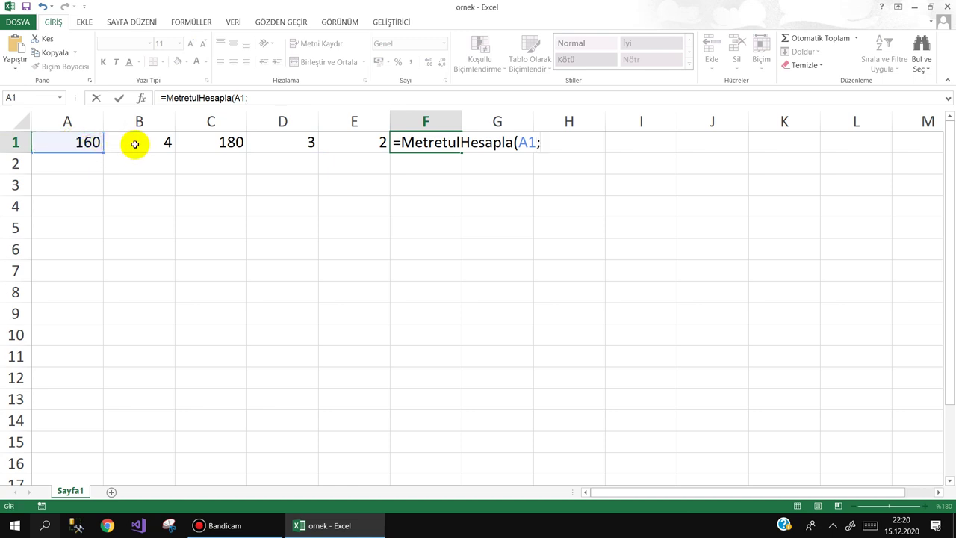
{"action": "left_click", "coordinate": [136, 142]}
{"action": "type", "text": ";"}
{"action": "left_click", "coordinate": [208, 142]}
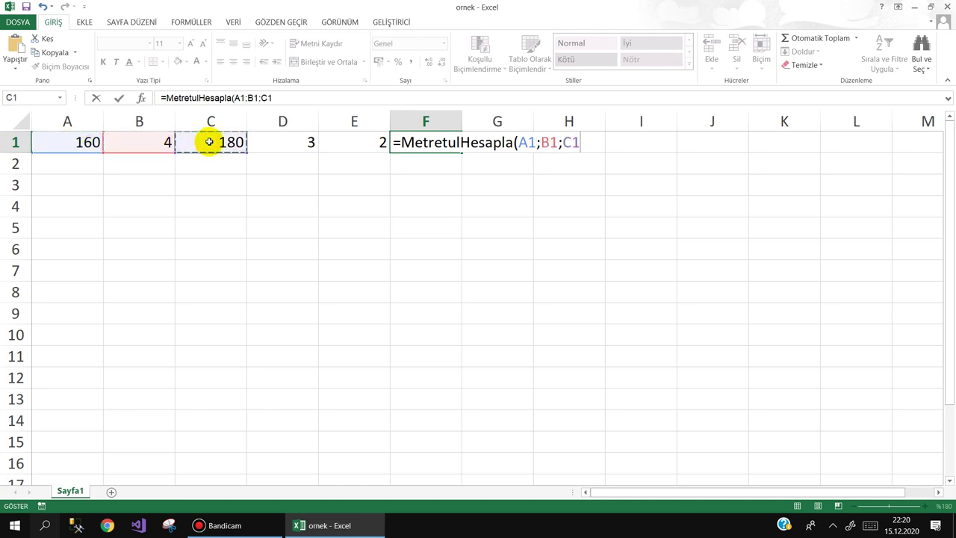
{"action": "type", "text": ";"}
{"action": "left_click", "coordinate": [273, 142]}
{"action": "type", "text": ";"}
{"action": "left_click", "coordinate": [359, 147]}
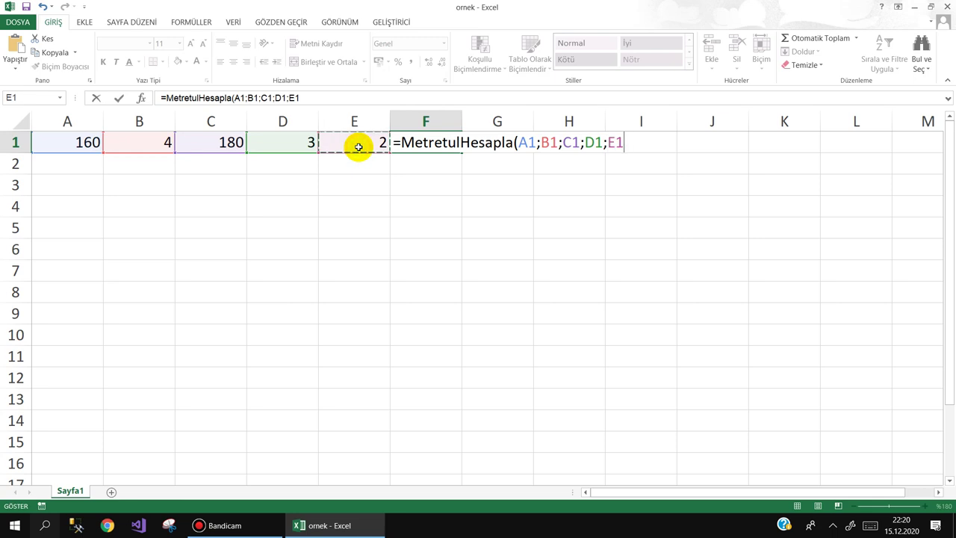
{"action": "key", "text": "Return"}
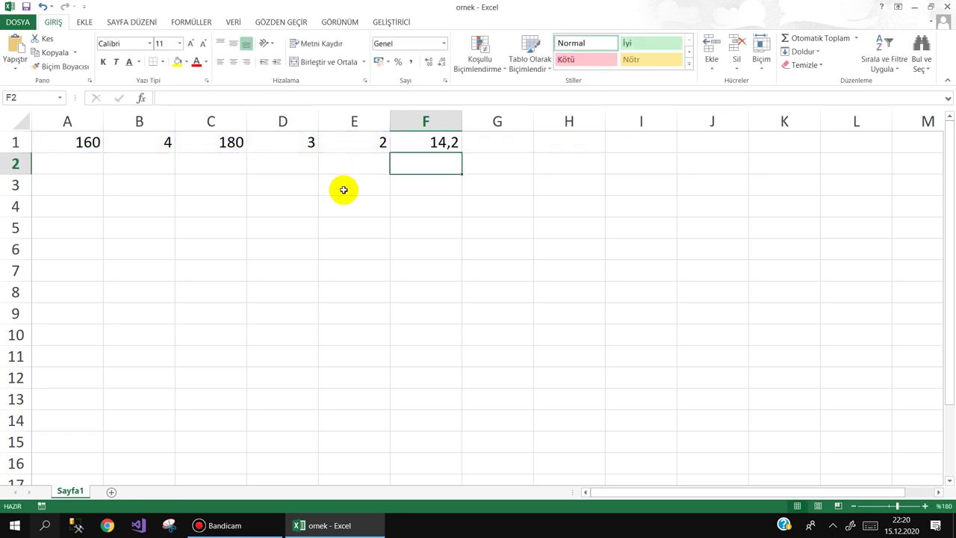
Enter unit price 30 in G1 and the formula =G1*F1 in H1, giving 426.
{"action": "left_click", "coordinate": [499, 141]}
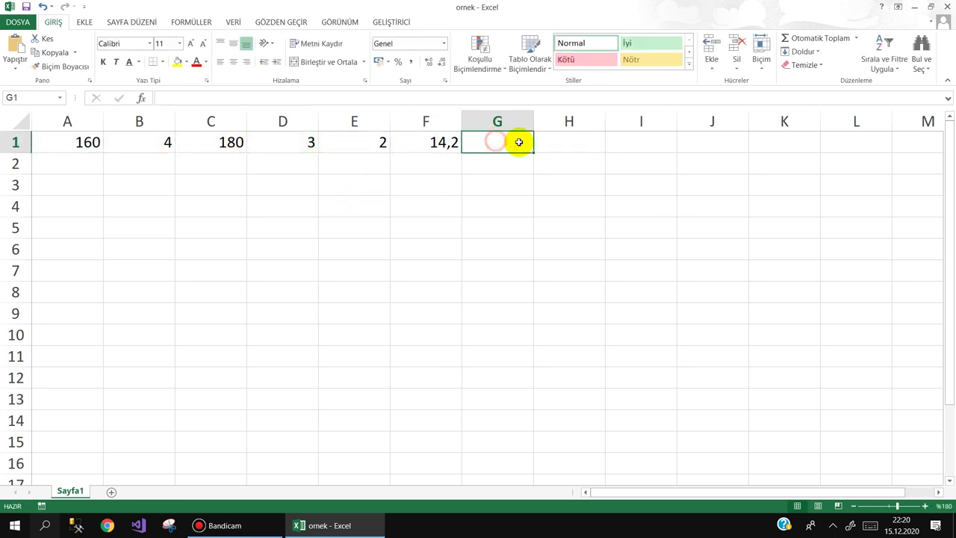
{"action": "type", "text": "30"}
{"action": "left_click", "coordinate": [557, 139]}
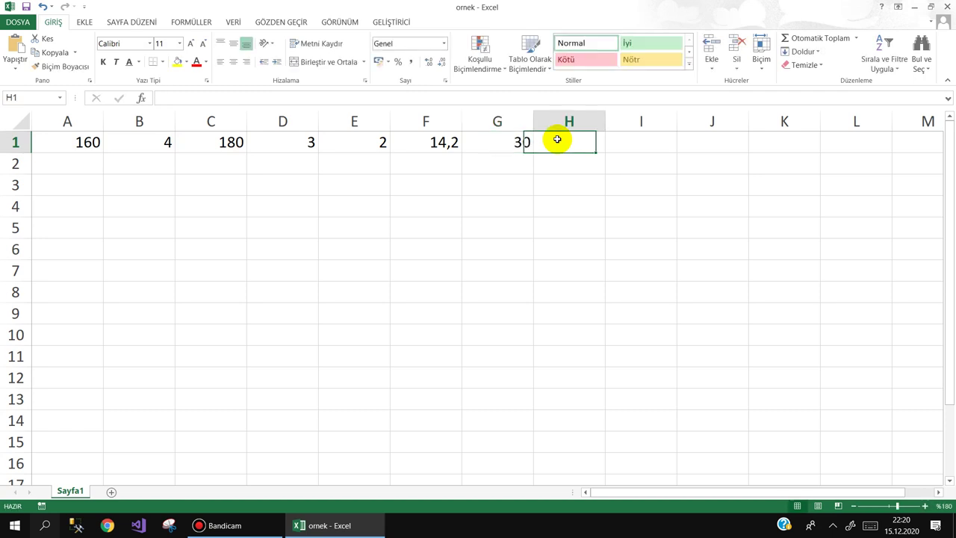
{"action": "type", "text": "="}
{"action": "key", "text": "Left"}
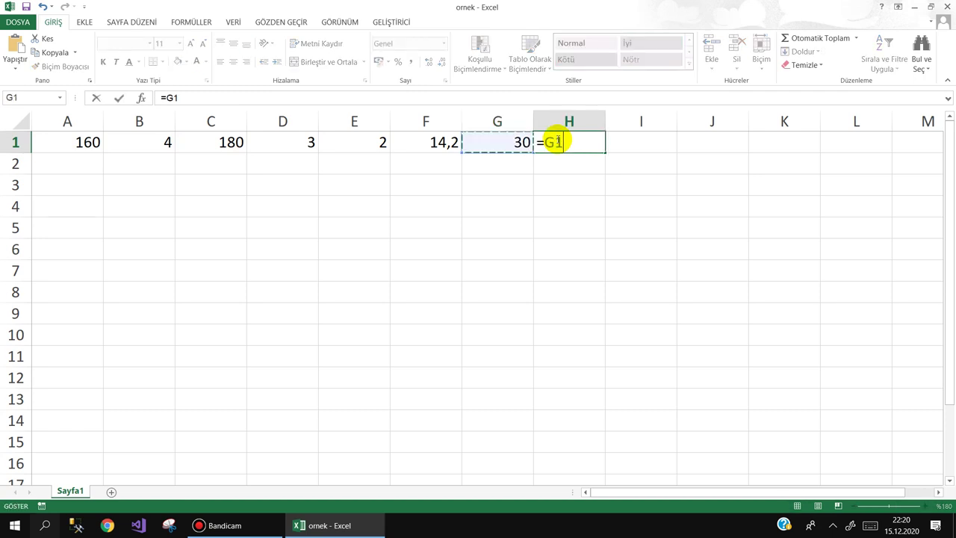
{"action": "key", "text": "Left"}
{"action": "key", "text": "Left"}
{"action": "key", "text": "Return"}
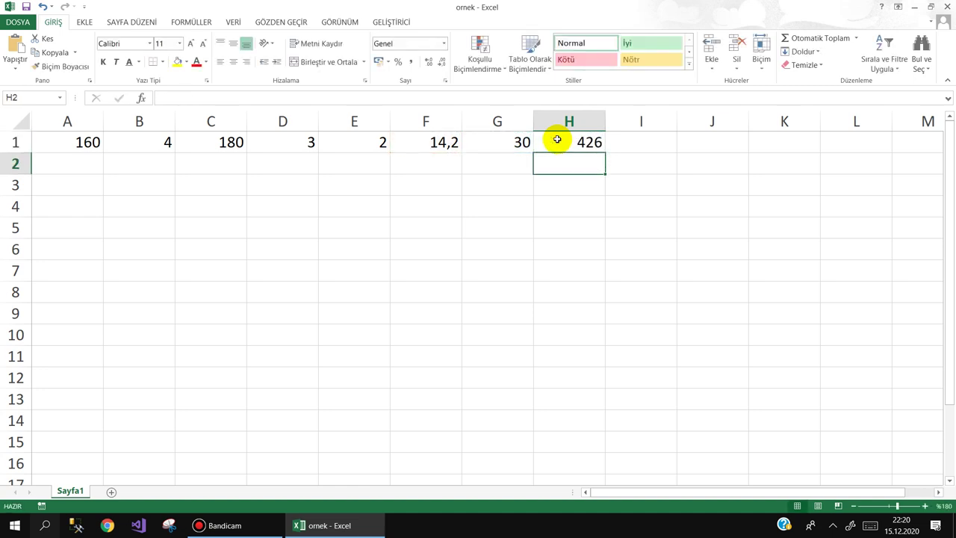
{"action": "left_click", "coordinate": [555, 143]}
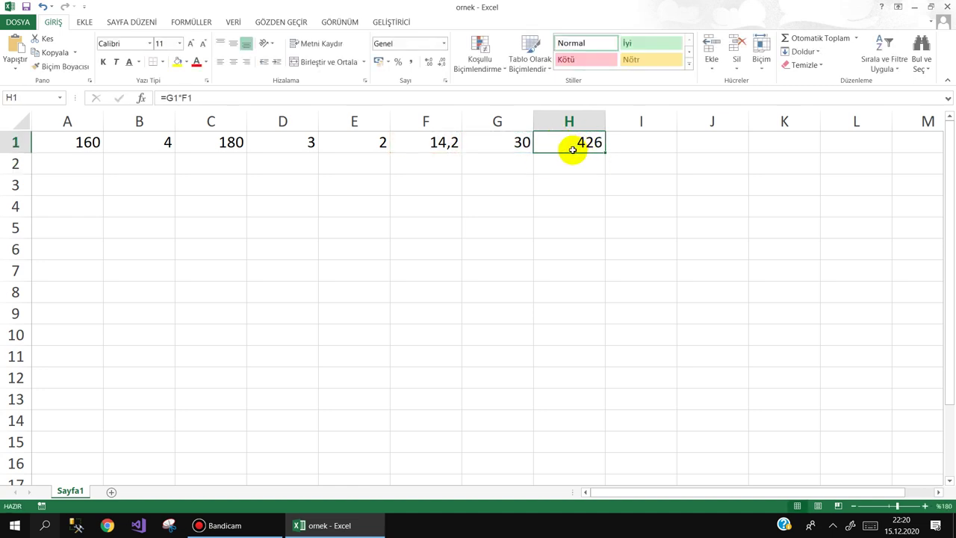
Fill F1:H1 and the unit price 30 down to row 10, then start deleting column G.
{"action": "mouse_move", "coordinate": [449, 143]}
{"action": "left_mouse_down"}
{"action": "mouse_move", "coordinate": [580, 142]}
{"action": "mouse_move", "coordinate": [589, 340]}
{"action": "left_mouse_up"}
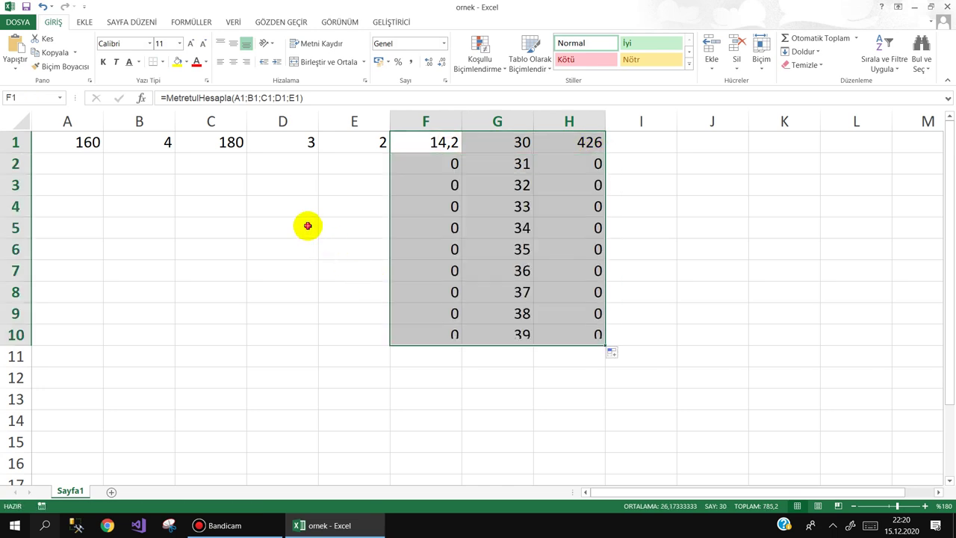
{"action": "left_click", "coordinate": [308, 225]}
{"action": "left_click", "coordinate": [526, 147]}
{"action": "left_click_drag", "start_coordinate": [535, 153], "coordinate": [525, 342]}
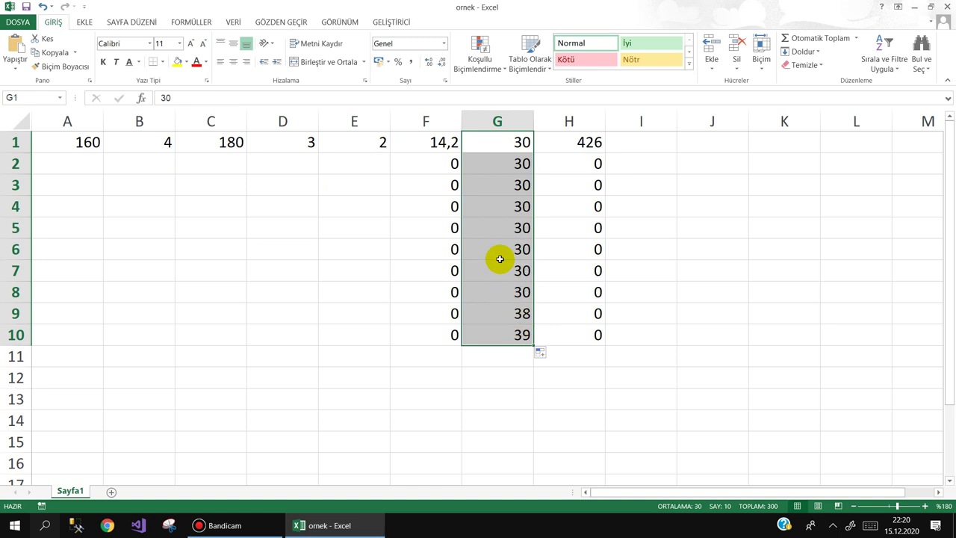
{"action": "right_click", "coordinate": [516, 120]}
Delete the unit-price column and rewrite G1's broken formula as =F1*30, accepting Excel's correction.
{"action": "left_click", "coordinate": [536, 224]}
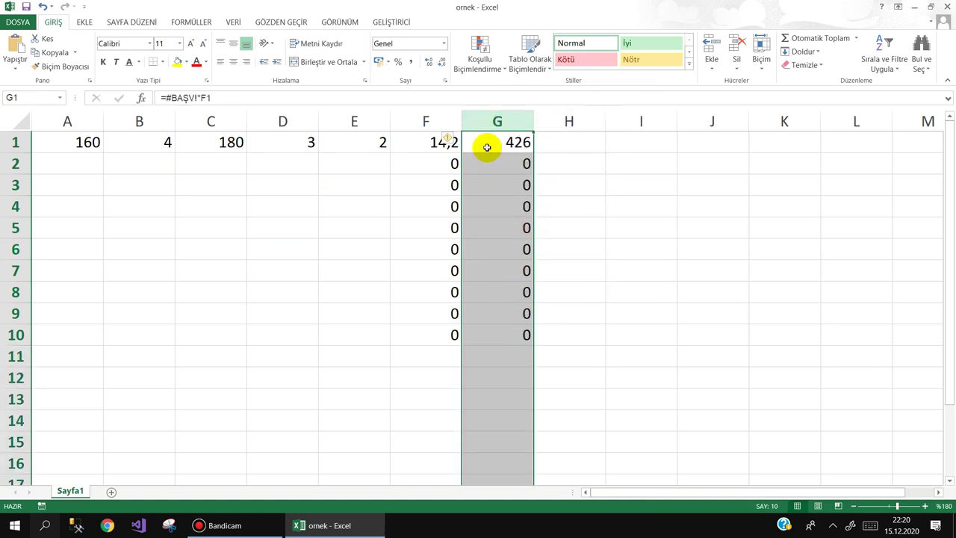
{"action": "left_click", "coordinate": [486, 147]}
{"action": "left_click", "coordinate": [254, 97]}
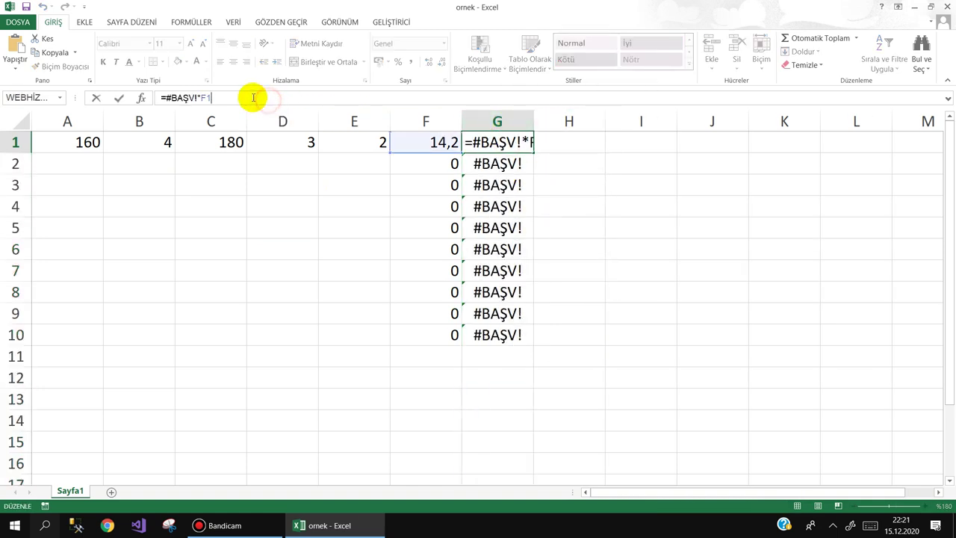
{"action": "key", "text": "shift+Home"}
{"action": "type", "text": "="}
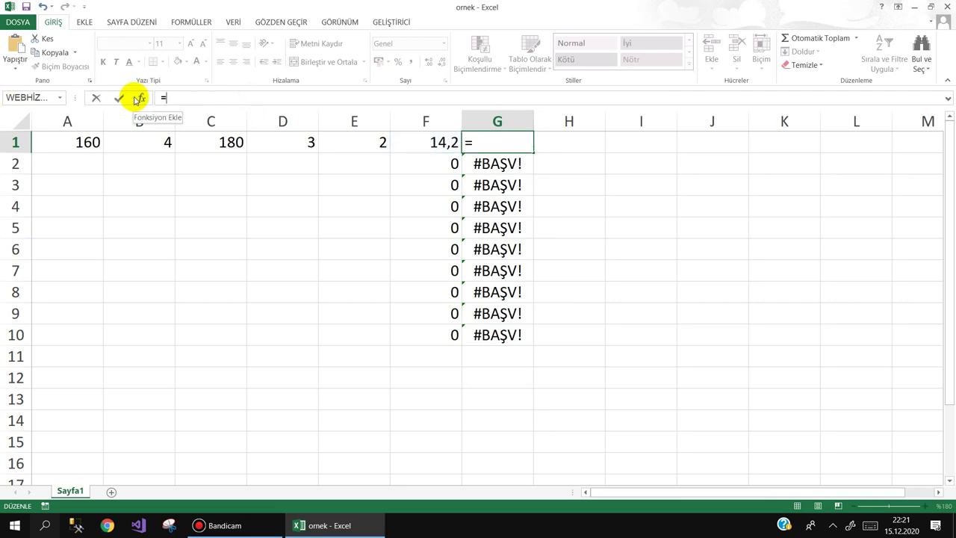
{"action": "left_click", "coordinate": [431, 142]}
{"action": "type", "text": "="}
{"action": "key", "text": "Return"}
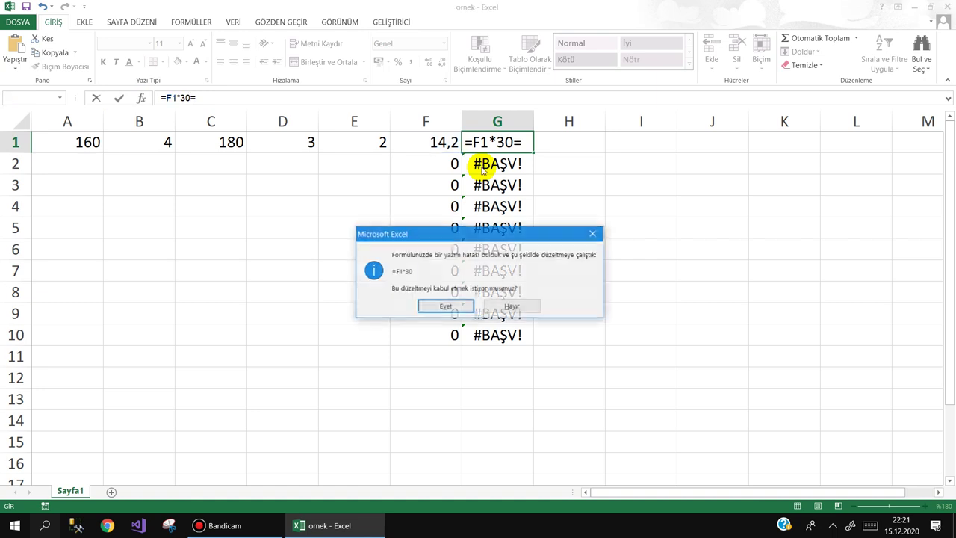
{"action": "key", "text": "Return"}
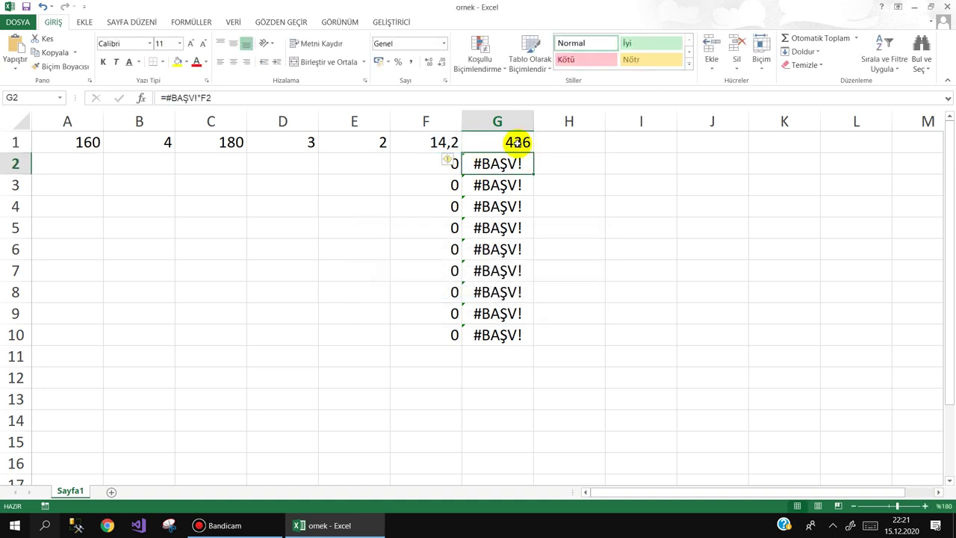
Fill G1's =F1*30 formula down column G through row 10.
{"action": "left_click", "coordinate": [526, 143]}
{"action": "double_click", "coordinate": [533, 154]}
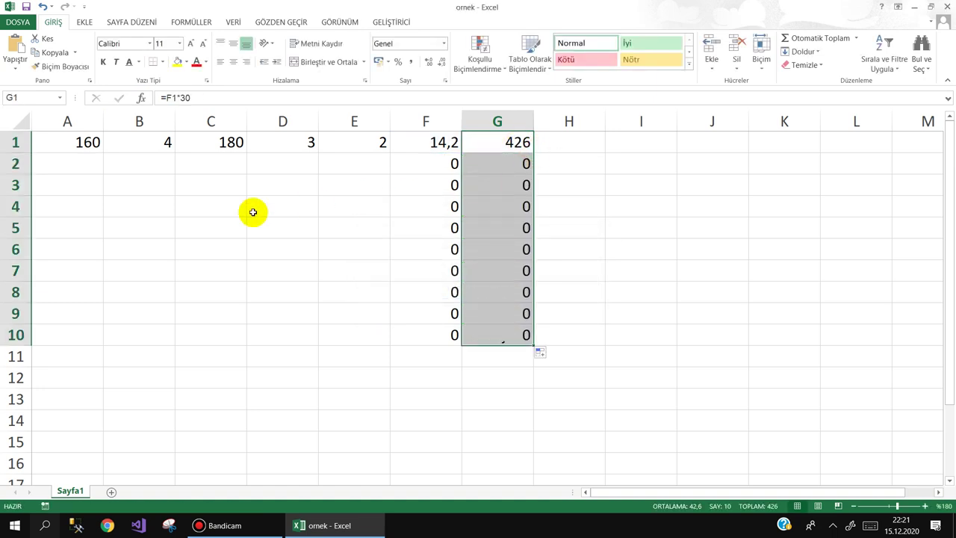
{"action": "left_click", "coordinate": [192, 218]}
{"action": "left_click", "coordinate": [60, 163]}
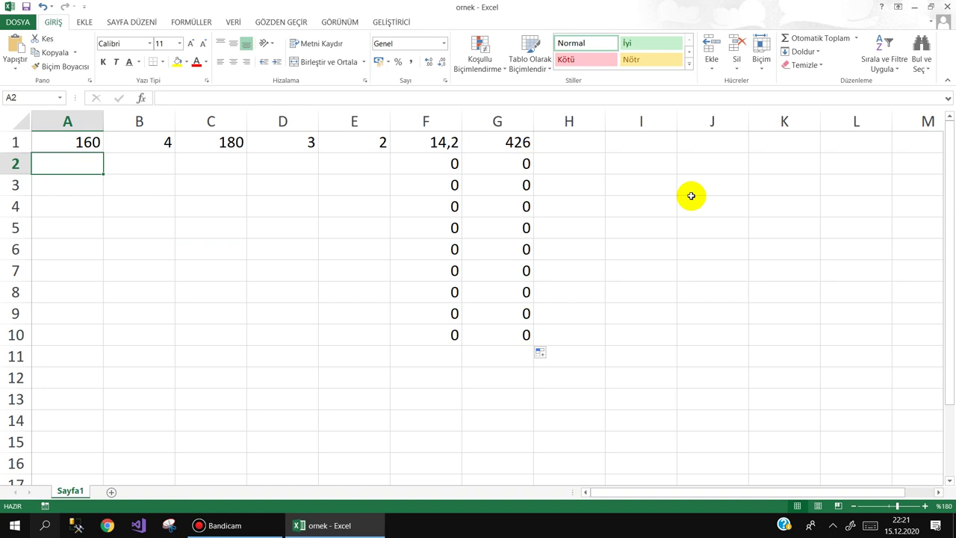
Insert a blank row 1 and enter headers BOY, BOYKES and EN in A1:C1.
{"action": "right_click", "coordinate": [17, 142]}
{"action": "left_click", "coordinate": [59, 230]}
{"action": "left_click", "coordinate": [65, 132]}
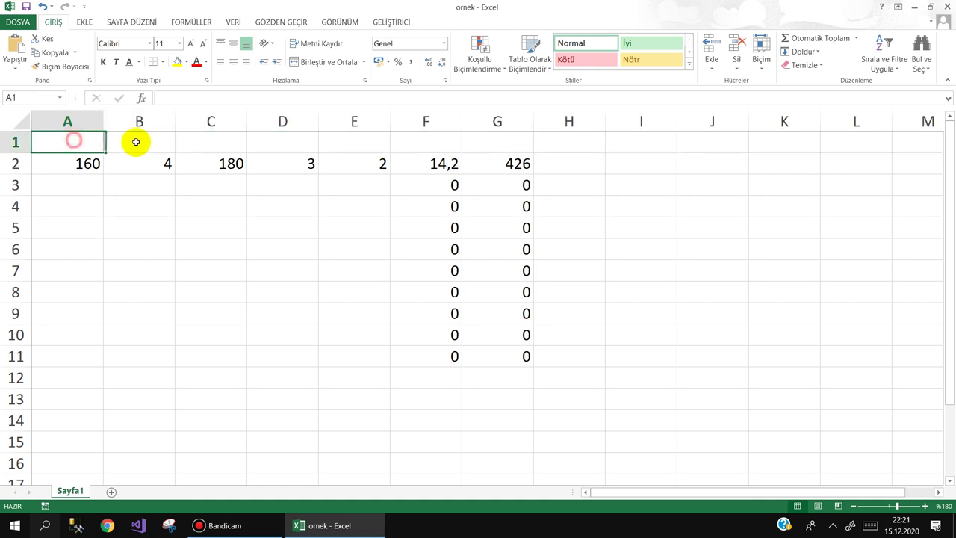
{"action": "type", "text": "BOY"}
{"action": "left_click", "coordinate": [137, 142]}
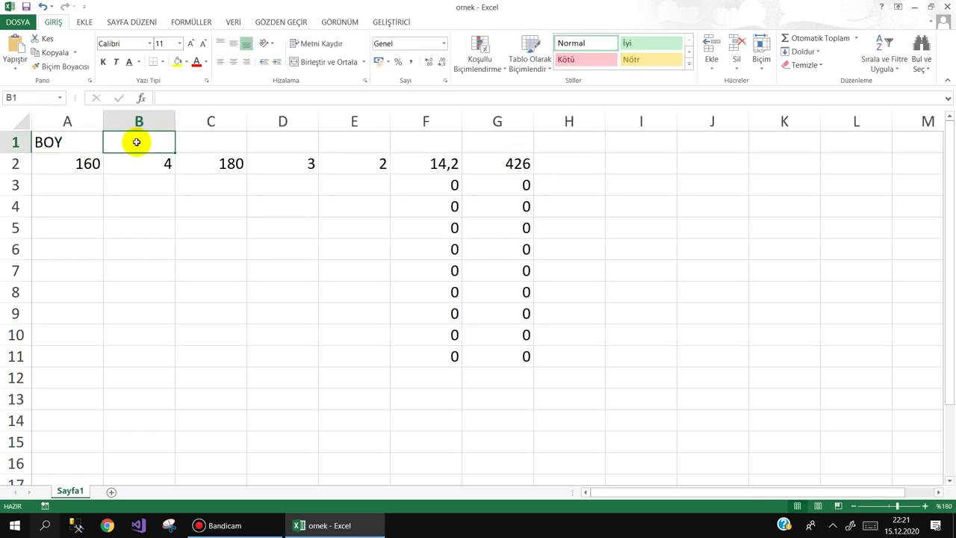
{"action": "type", "text": "BOYKE"}
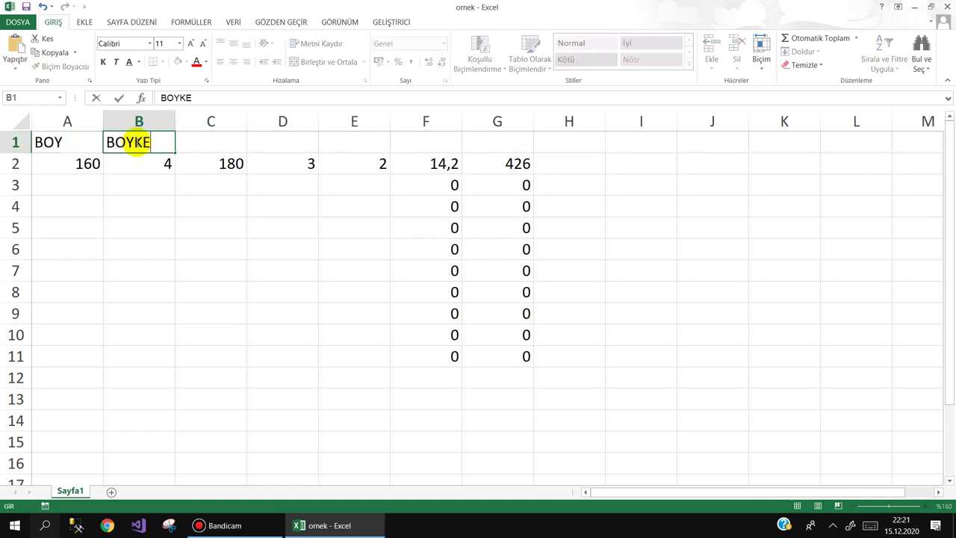
{"action": "type", "text": "S"}
{"action": "key", "text": "Tab"}
{"action": "type", "text": "EN"}
{"action": "key", "text": "Tab"}
Add headers ENKES, AÇILAN, METRETÜL and FİYAT, then autofit column F to show METRETÜL.
{"action": "type", "text": "ENKE"}
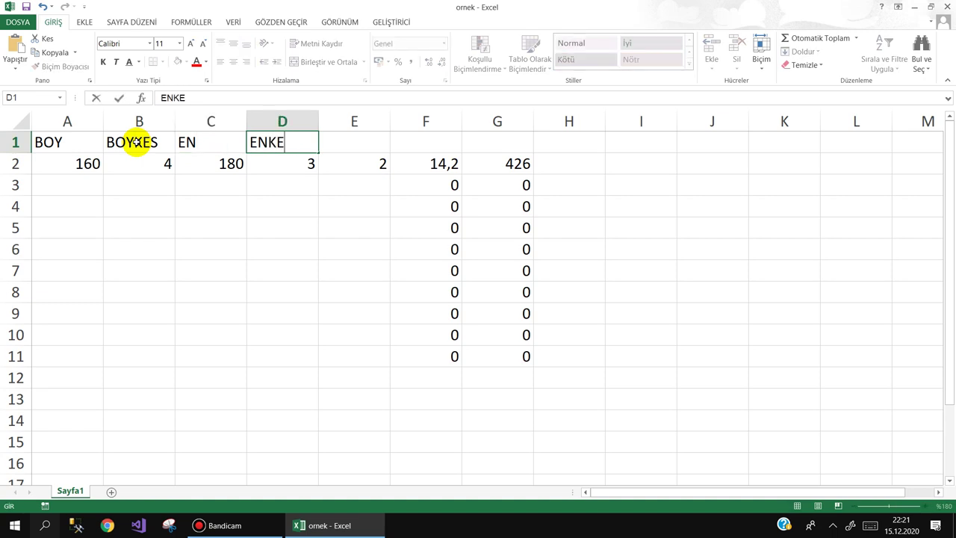
{"action": "type", "text": "S"}
{"action": "key", "text": "Tab"}
{"action": "type", "text": "AÇ"}
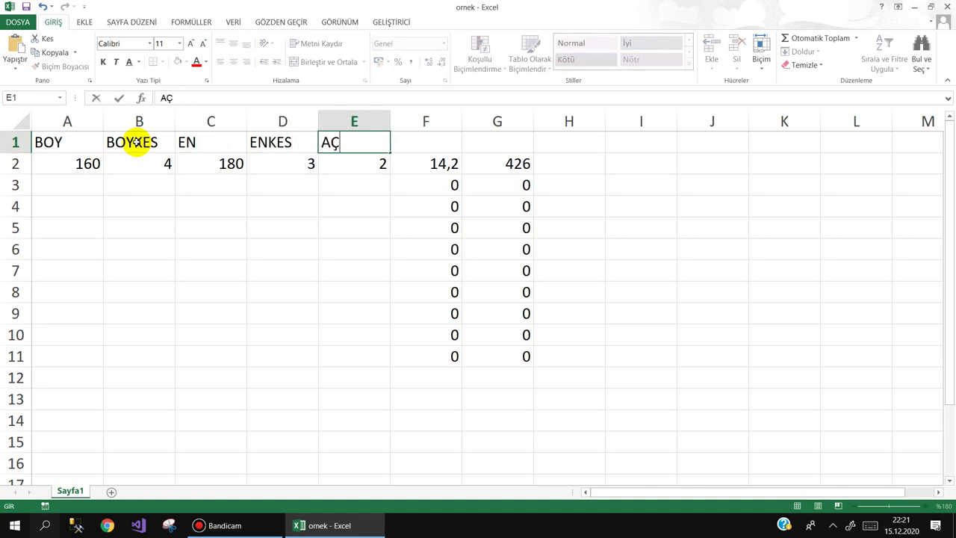
{"action": "type", "text": "ILAN"}
{"action": "key", "text": "Tab"}
{"action": "type", "text": "ME"}
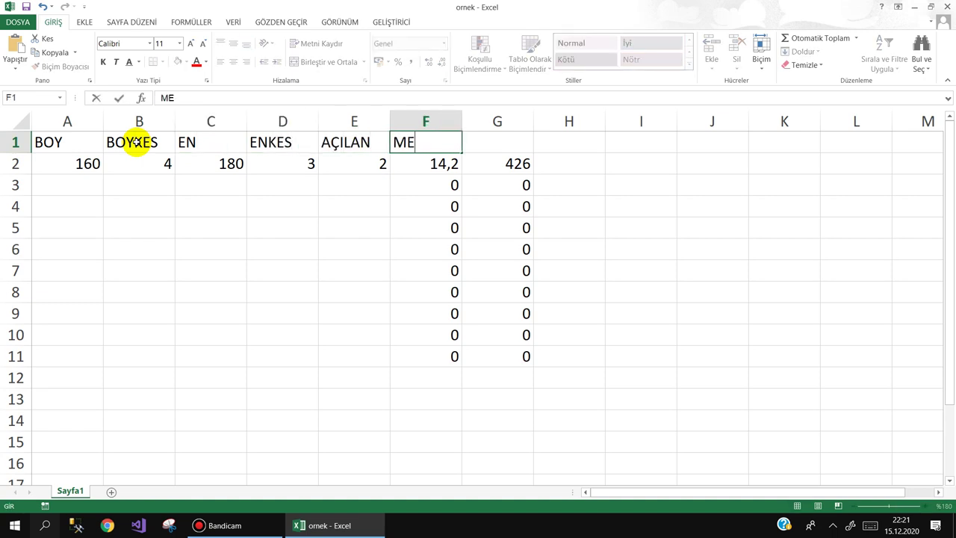
{"action": "type", "text": "TRETÜL"}
{"action": "key", "text": "Tab"}
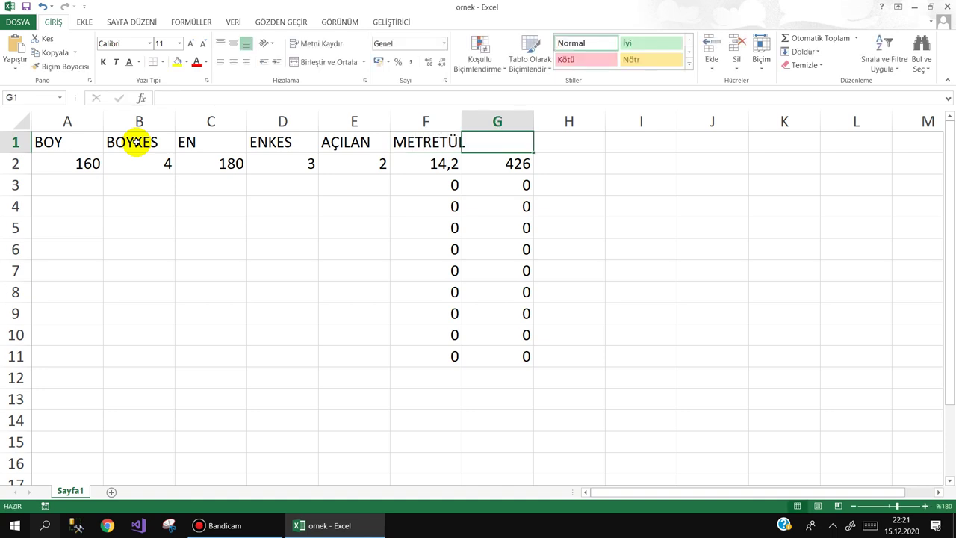
{"action": "type", "text": "FİYAT"}
{"action": "key", "text": "Return"}
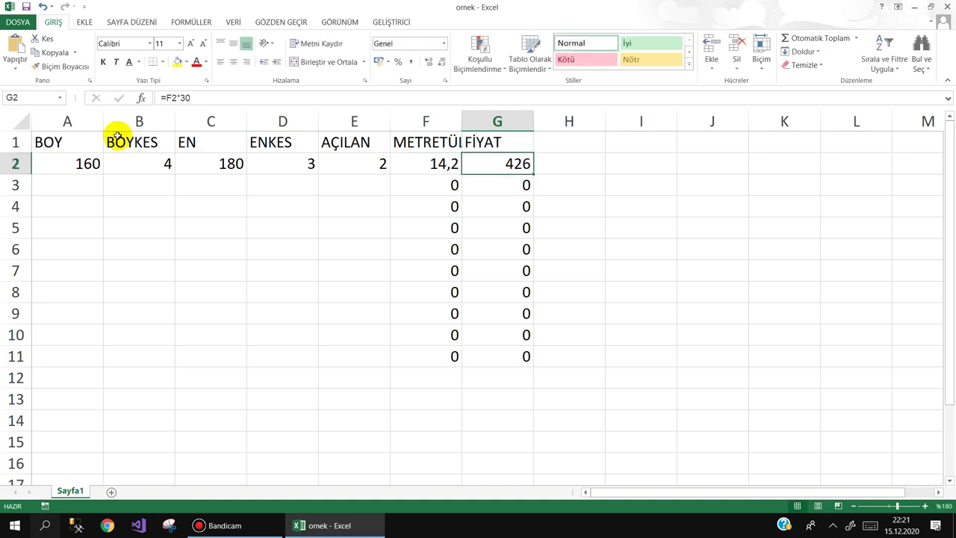
{"action": "double_click", "coordinate": [462, 121]}
Enter the fabric row 180, 4, 200, 2, 1 across A3:E3.
{"action": "left_click", "coordinate": [80, 186]}
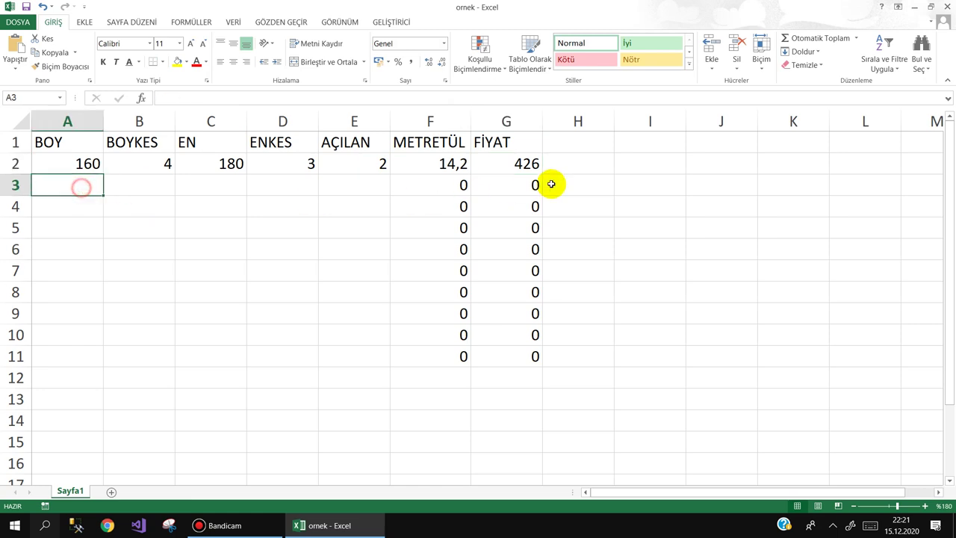
{"action": "type", "text": "180"}
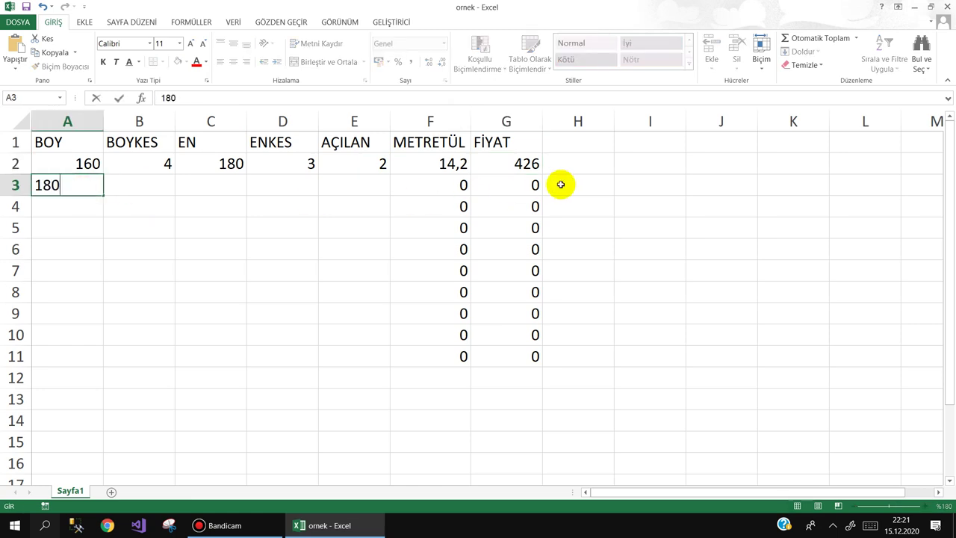
{"action": "key", "text": "Tab"}
{"action": "type", "text": "4"}
{"action": "key", "text": "Tab"}
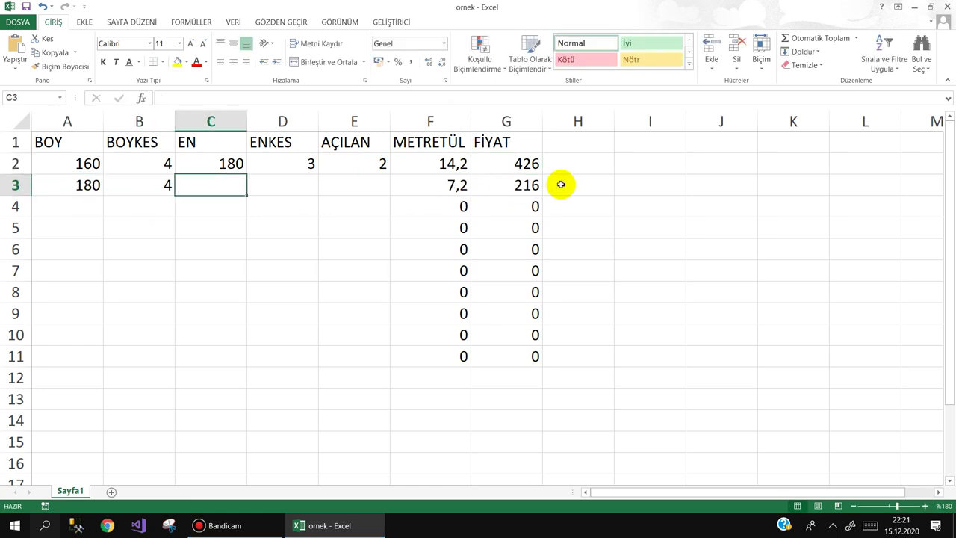
{"action": "type", "text": "200"}
{"action": "key", "text": "Tab"}
{"action": "type", "text": "2"}
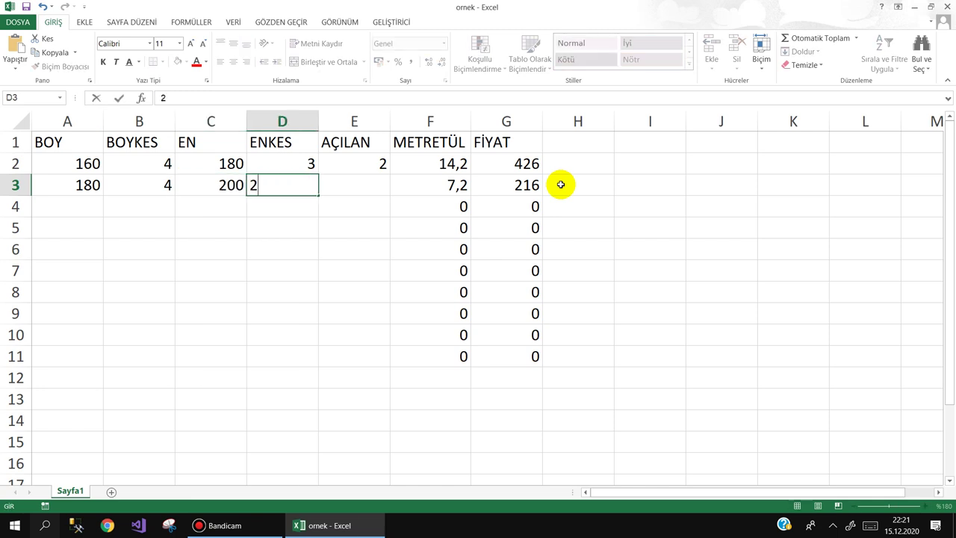
{"action": "key", "text": "Tab"}
{"action": "type", "text": "1"}
{"action": "key", "text": "Return"}
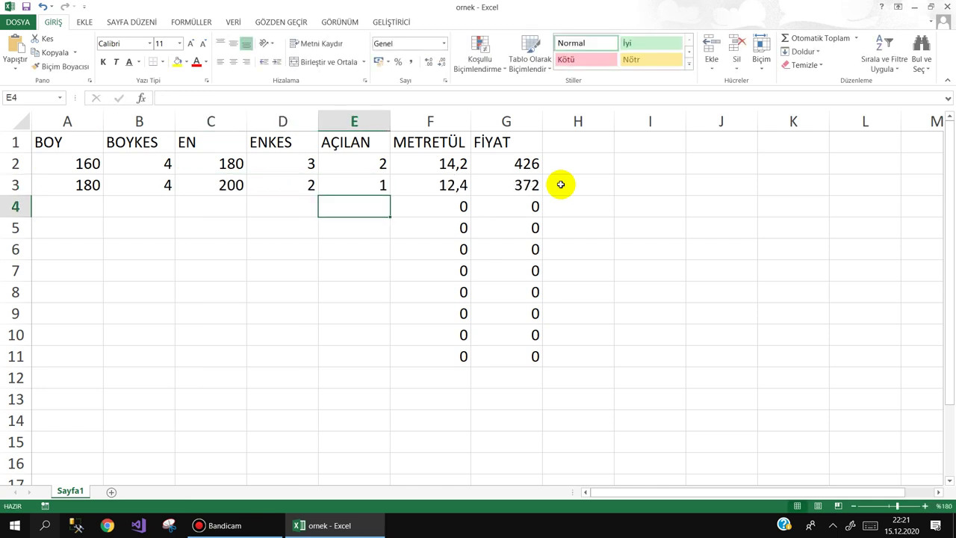
Change E3 to 2, giving 13,6 metres and price 408, and add the blank sheet Sayfa2.
{"action": "left_click", "coordinate": [381, 187]}
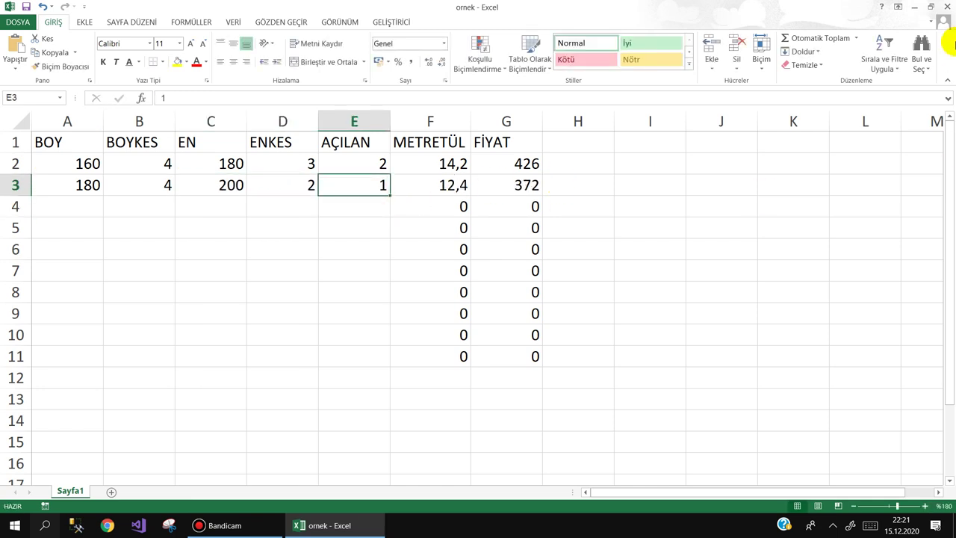
{"action": "type", "text": "2"}
{"action": "key", "text": "Return"}
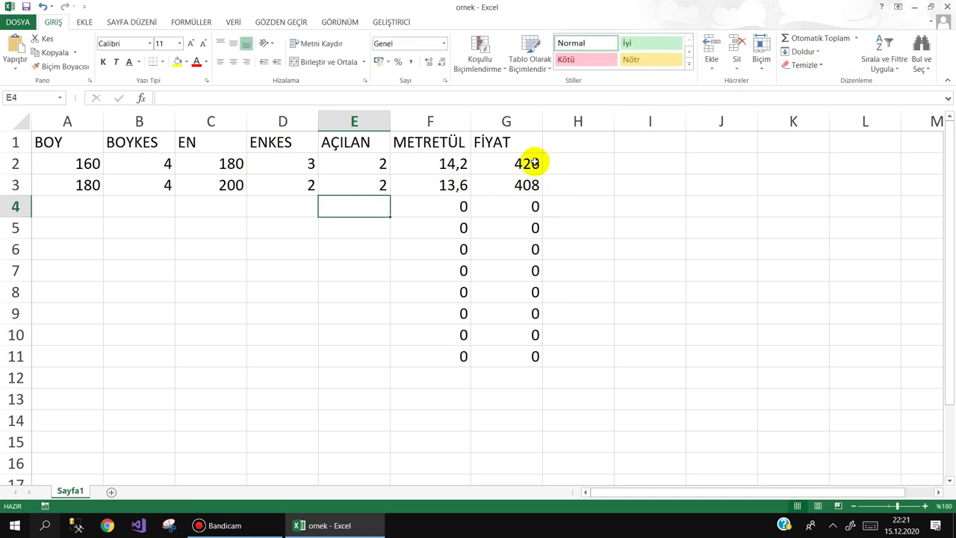
{"action": "left_click", "coordinate": [112, 496]}
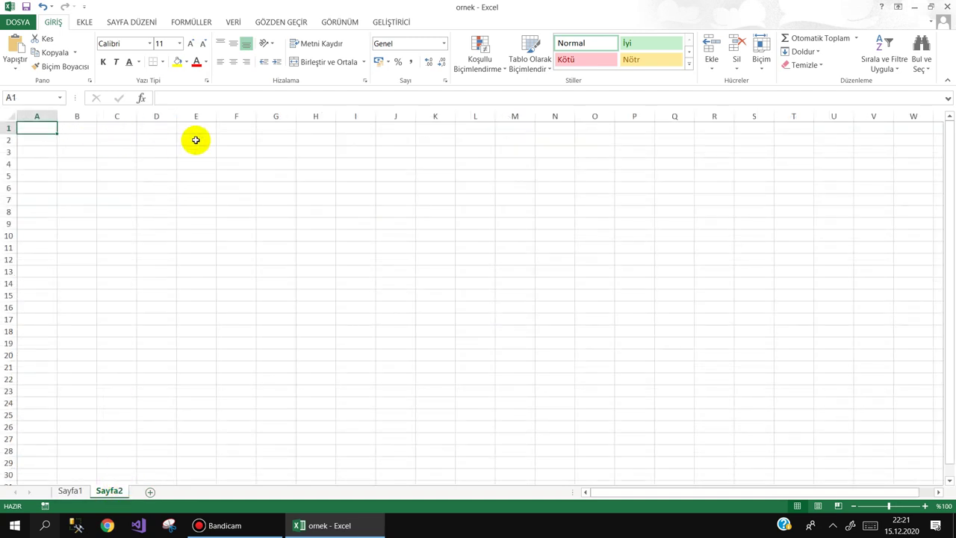
Start a MetretulHesapla formula in F1 and cancel it, then zoom the sheet to 150%.
{"action": "left_click", "coordinate": [239, 129]}
{"action": "type", "text": "=M"}
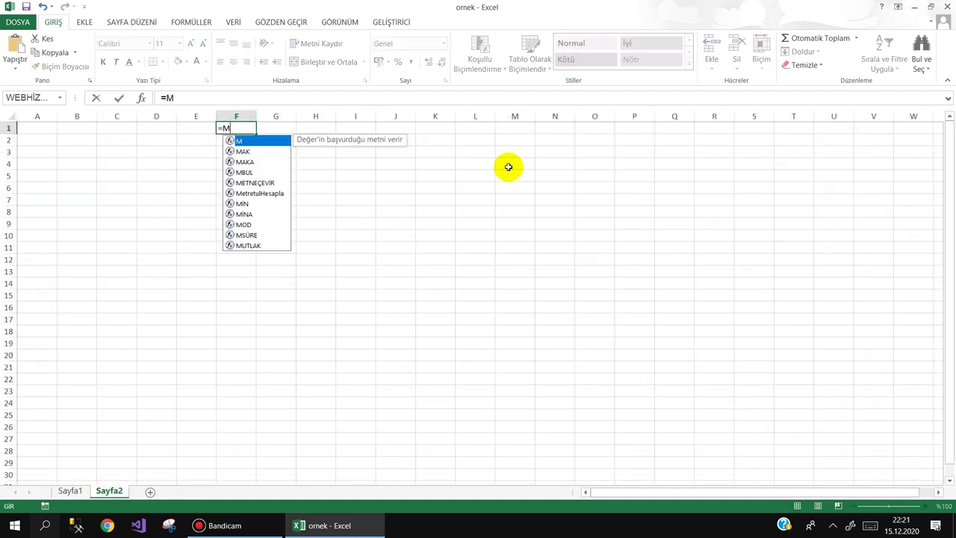
{"action": "type", "text": "ETR"}
{"action": "key", "text": "Tab"}
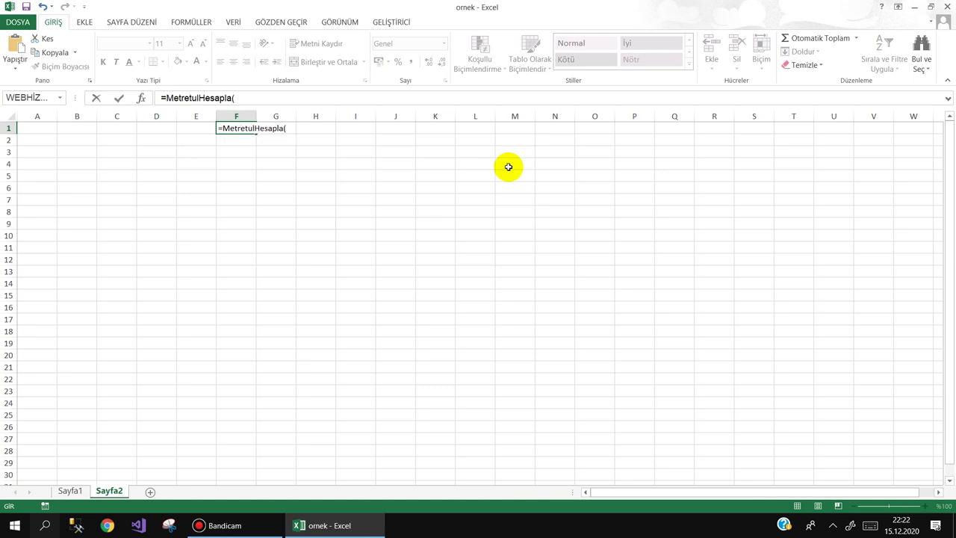
{"action": "key", "text": "Escape"}
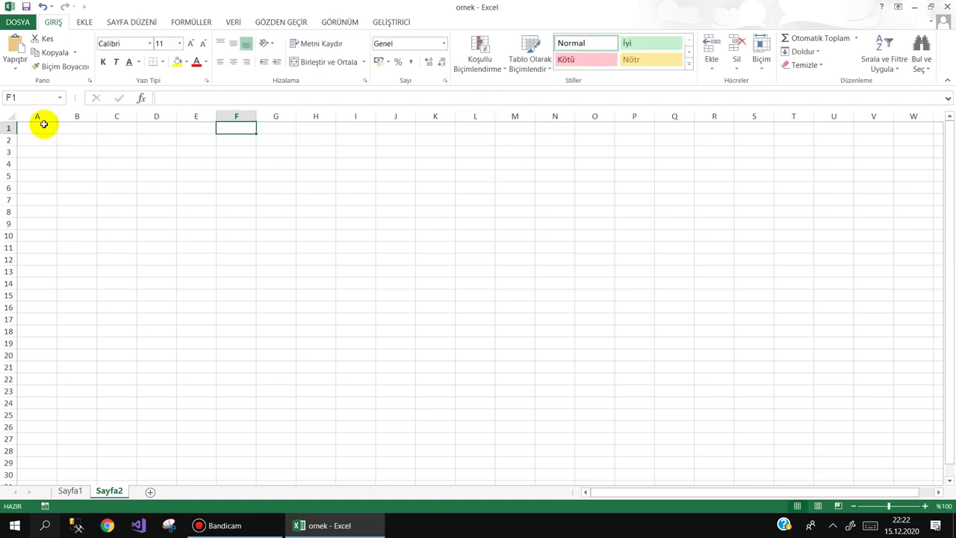
{"action": "left_click", "coordinate": [9, 128]}
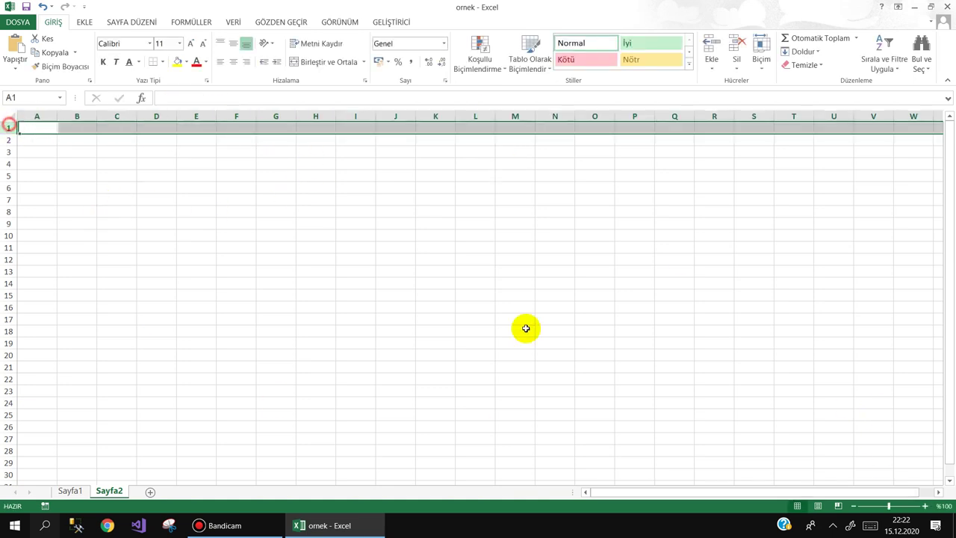
{"action": "left_click", "coordinate": [924, 505]}
{"action": "left_click", "coordinate": [925, 506]}
{"action": "left_click", "coordinate": [925, 506]}
{"action": "left_click", "coordinate": [925, 505]}
{"action": "left_click", "coordinate": [925, 506]}
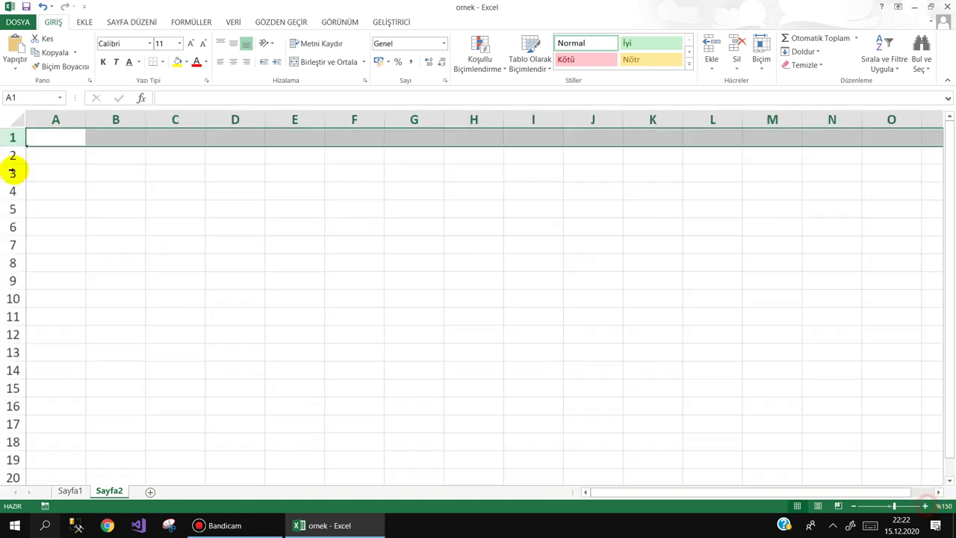
Enter headers TABAN, YÜKSEKLİK and ALAN in A1:C1.
{"action": "left_click", "coordinate": [74, 132]}
{"action": "type", "text": "TABAN"}
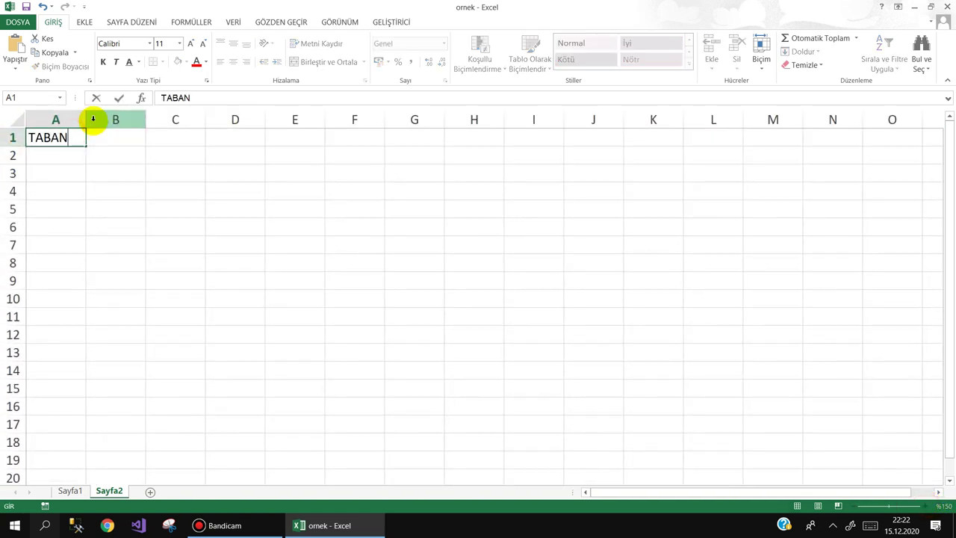
{"action": "key", "text": "Tab"}
{"action": "type", "text": "YÜK"}
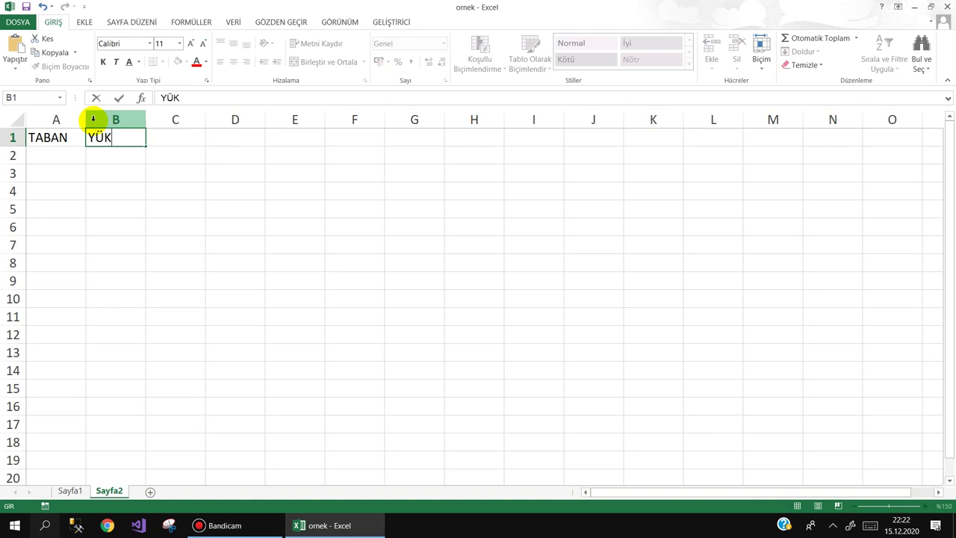
{"action": "type", "text": "SEKLİK"}
{"action": "key", "text": "Tab"}
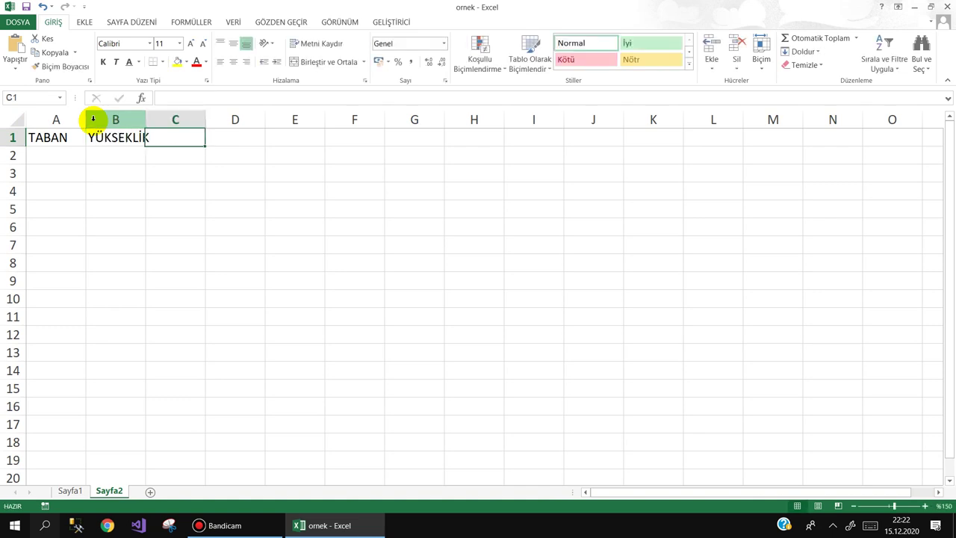
{"action": "type", "text": "ALAN"}
{"action": "key", "text": "Return"}
Enter =UcgeninAlani(A2;B2) in C2 to calculate the triangle area.
{"action": "type", "text": "="}
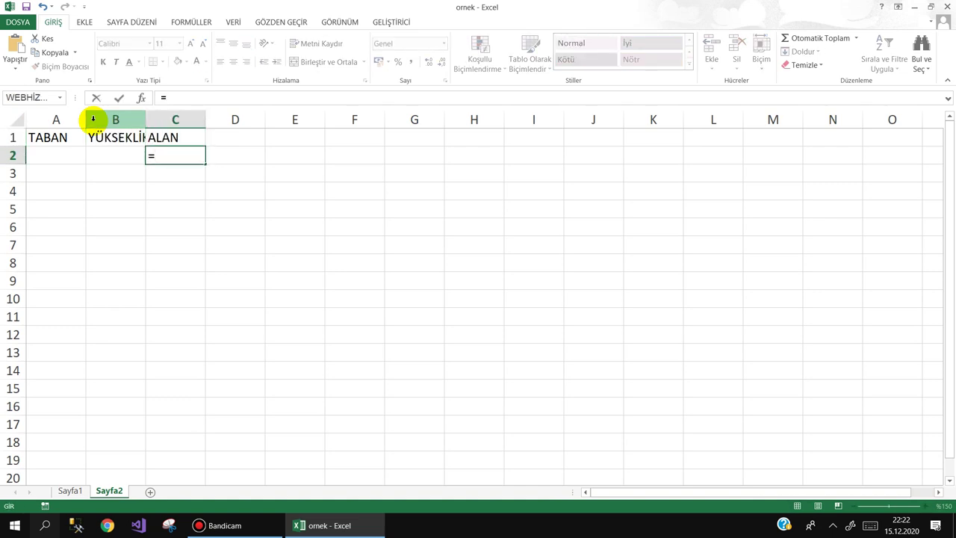
{"action": "type", "text": "UC"}
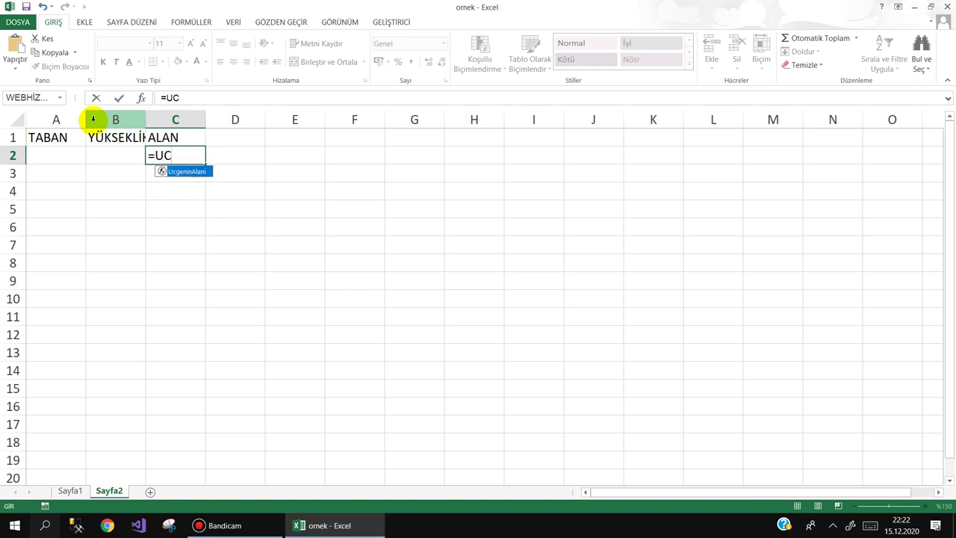
{"action": "key", "text": "Tab"}
{"action": "key", "text": "Left"}
{"action": "key", "text": "Left"}
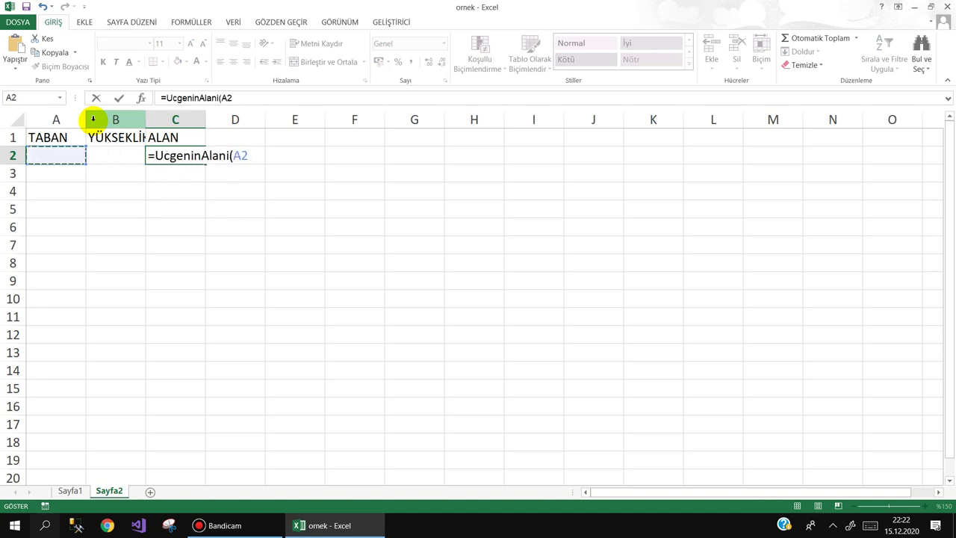
{"action": "type", "text": ";"}
{"action": "key", "text": "Left"}
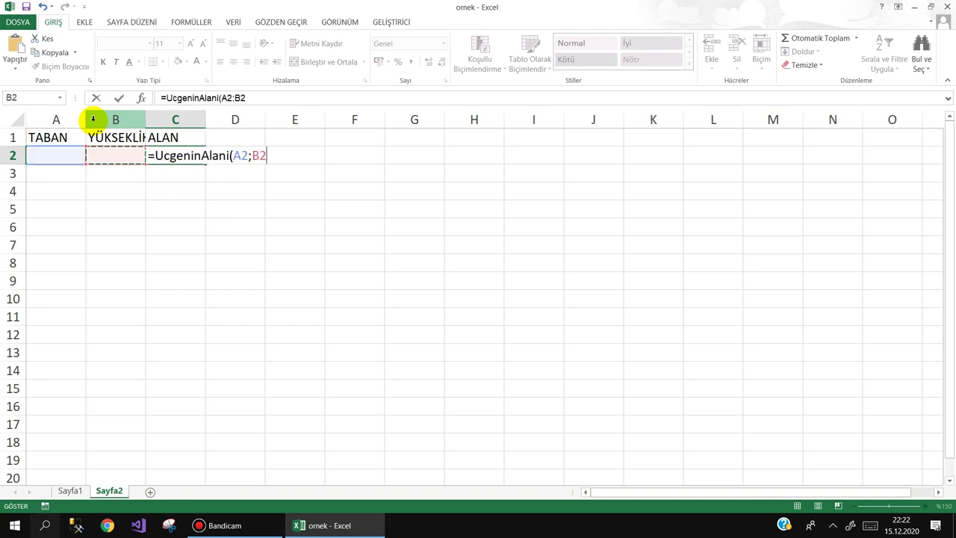
{"action": "key", "text": "Return"}
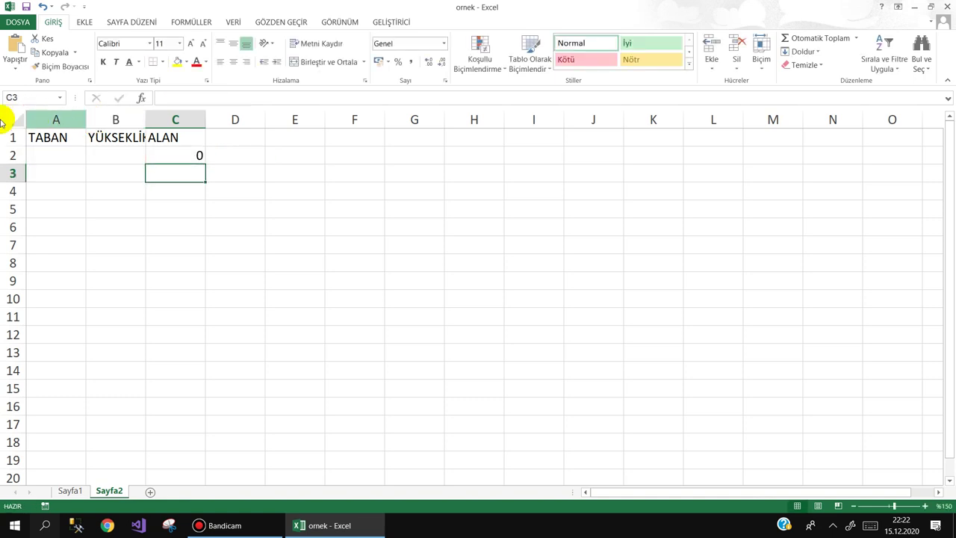
Enter 18 in A2 and 20 in B2, and widen column B to fit YÜKSEKLİK.
{"action": "left_click", "coordinate": [63, 156]}
{"action": "type", "text": "18"}
{"action": "left_click", "coordinate": [103, 156]}
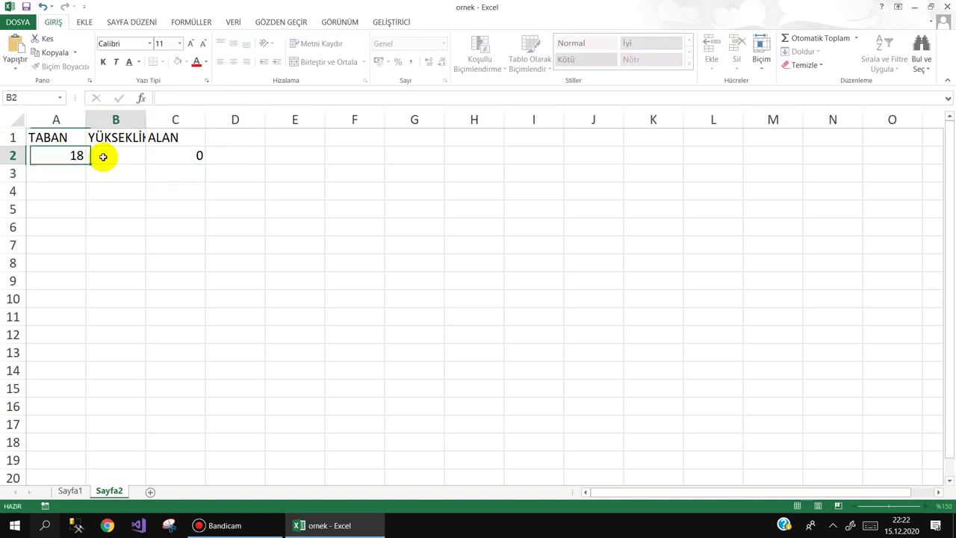
{"action": "type", "text": "20"}
{"action": "key", "text": "Return"}
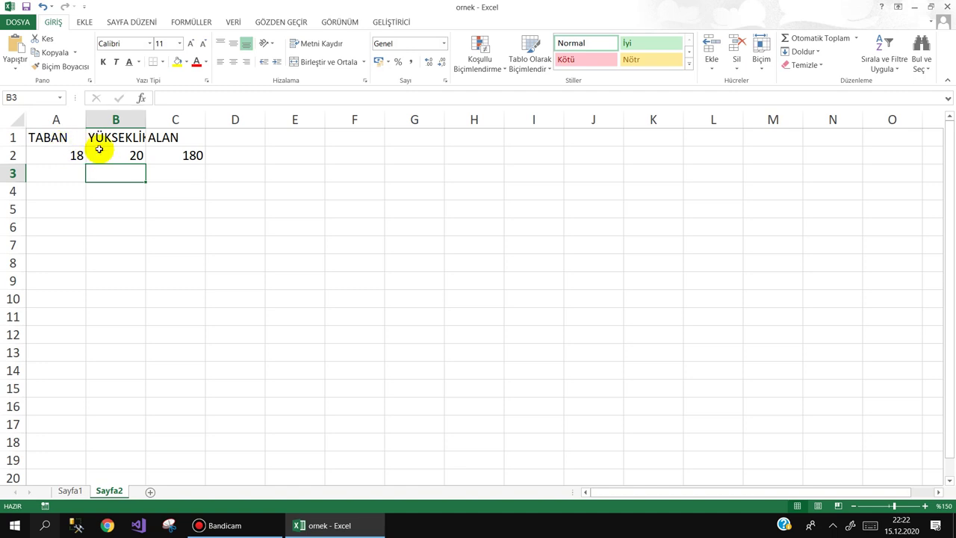
{"action": "left_click_drag", "start_coordinate": [145, 120], "coordinate": [166, 119]}
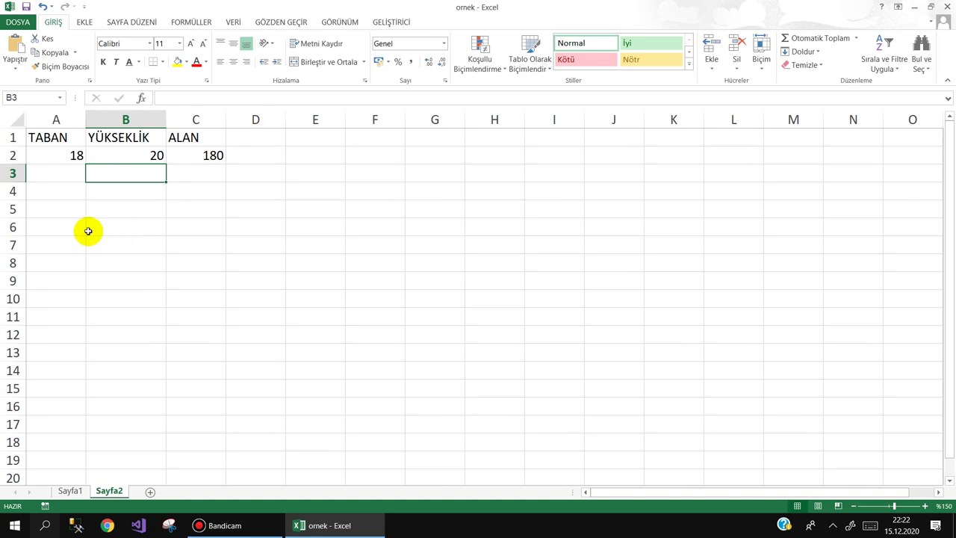
Put 60 in A5 and =UcgeninAlani(A5) in B5.
{"action": "left_click", "coordinate": [59, 204]}
{"action": "type", "text": "60"}
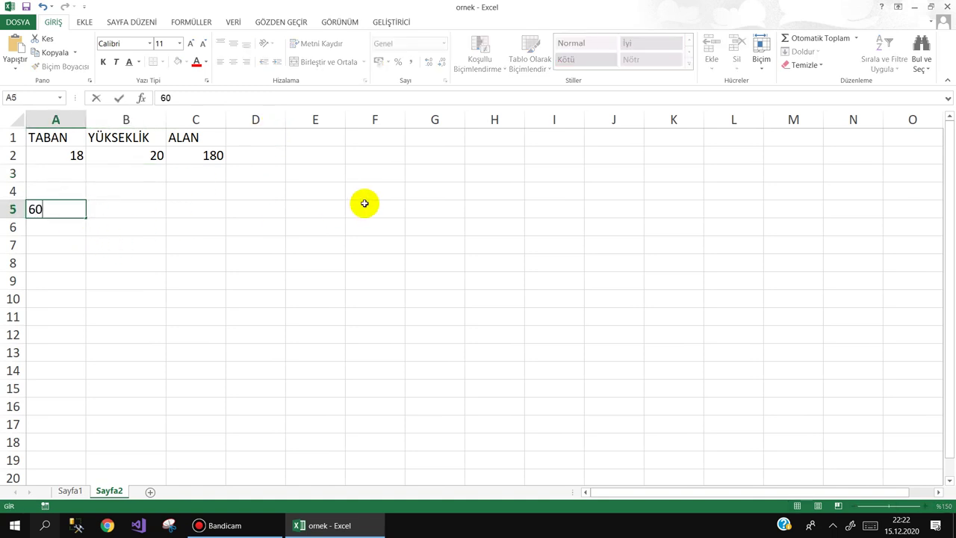
{"action": "key", "text": "Tab"}
{"action": "type", "text": "="}
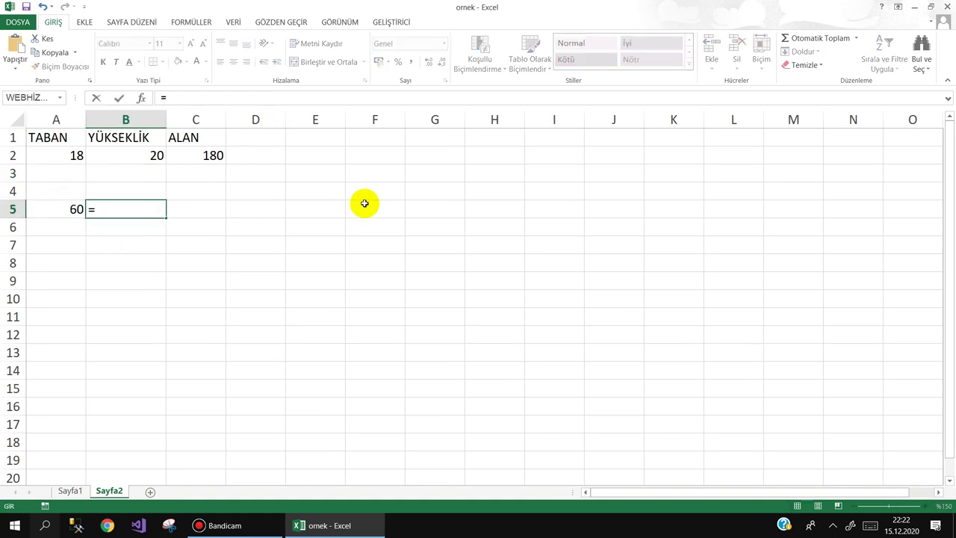
{"action": "type", "text": "UC"}
{"action": "key", "text": "Tab"}
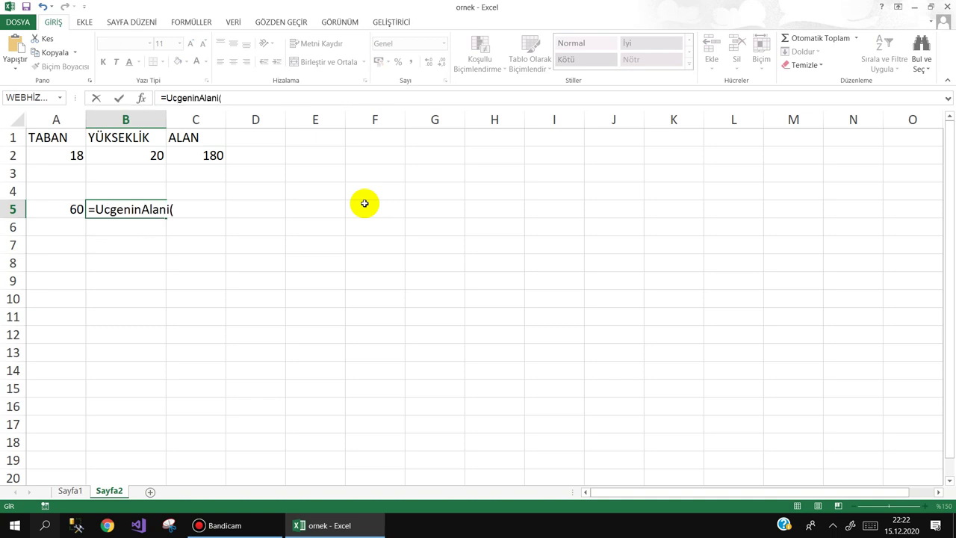
{"action": "key", "text": "Left"}
{"action": "key", "text": "Return"}
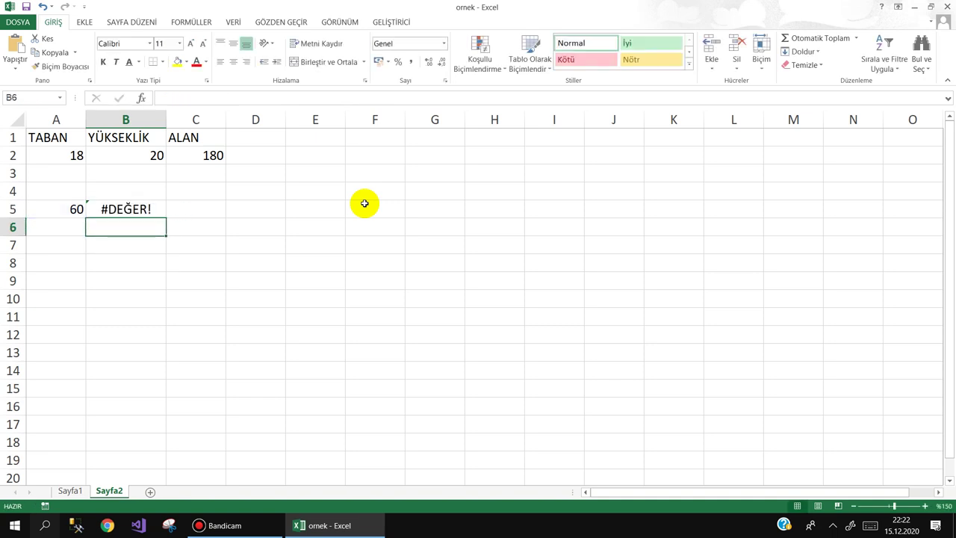
Inspect B5's formula producing #DEĞER! and leave it unchanged.
{"action": "left_click", "coordinate": [121, 210]}
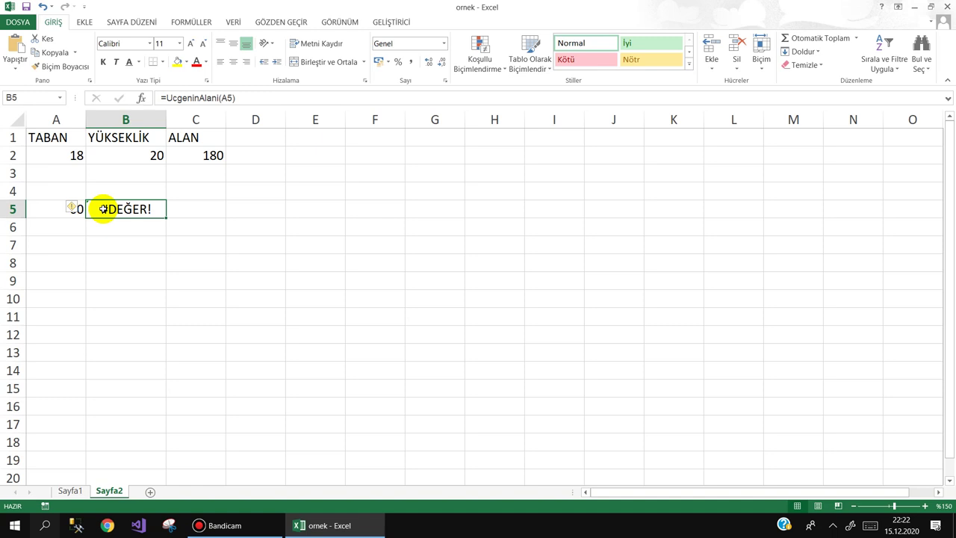
{"action": "double_click", "coordinate": [103, 209]}
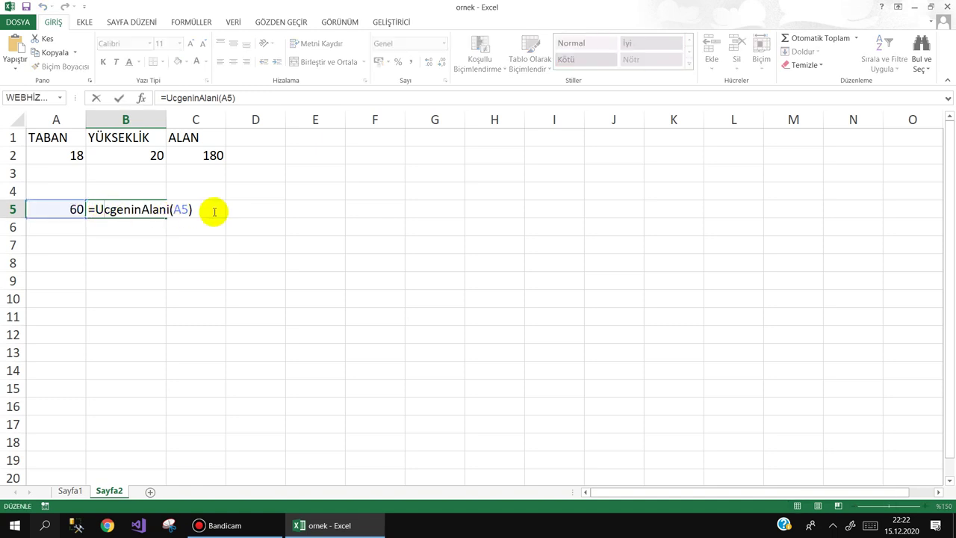
{"action": "key", "text": "Escape"}
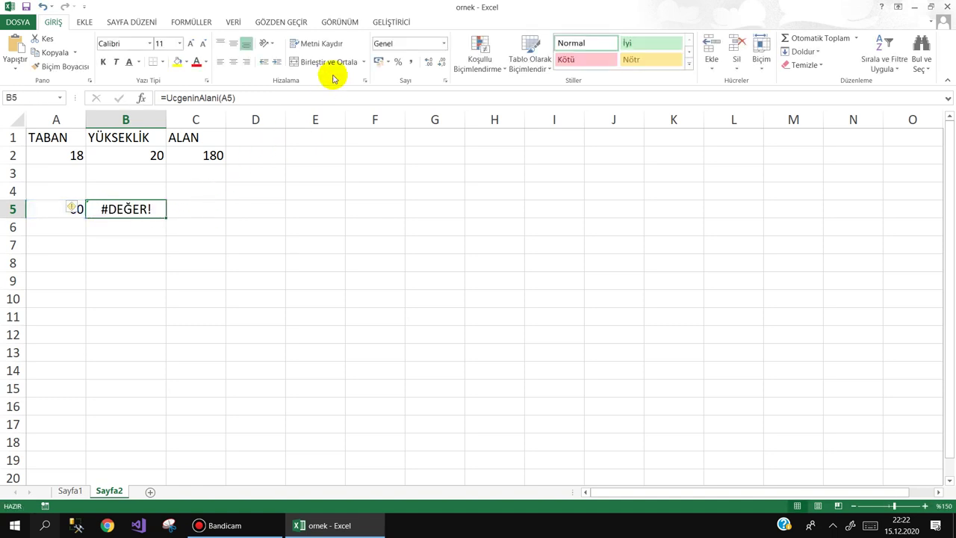
{"action": "left_click", "coordinate": [381, 21]}
{"action": "left_click", "coordinate": [14, 53]}
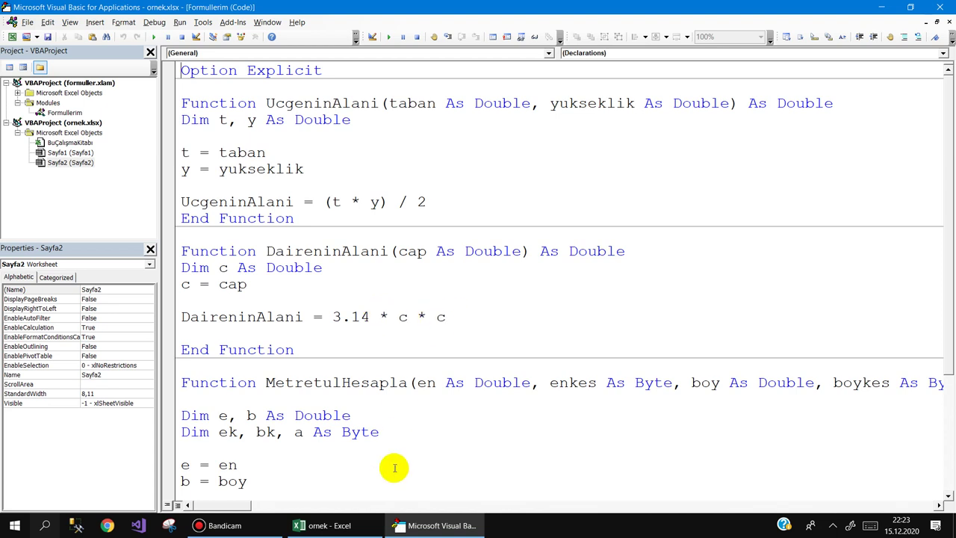
{"action": "left_click", "coordinate": [437, 525]}
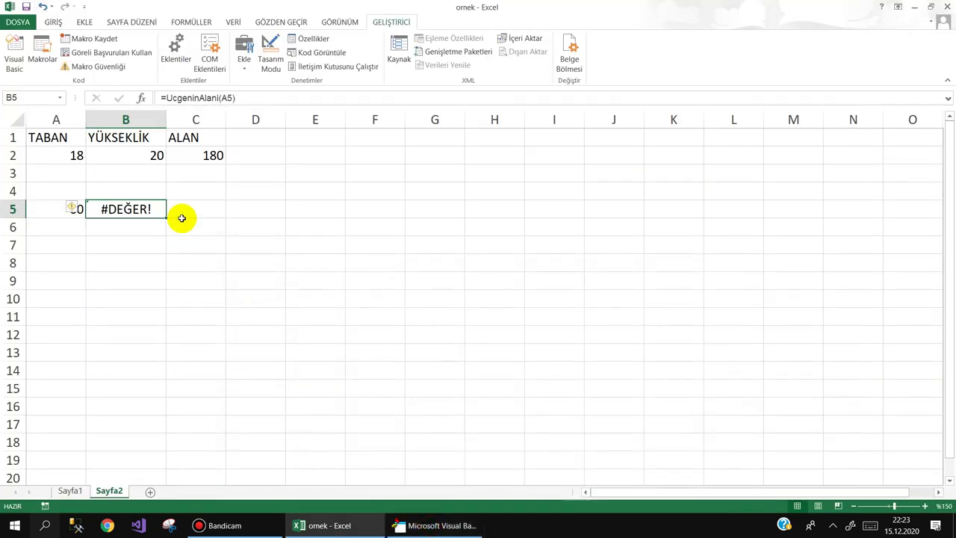
Mark the error flagged in B5 as ignored.
{"action": "left_click", "coordinate": [63, 209]}
{"action": "left_click", "coordinate": [89, 208]}
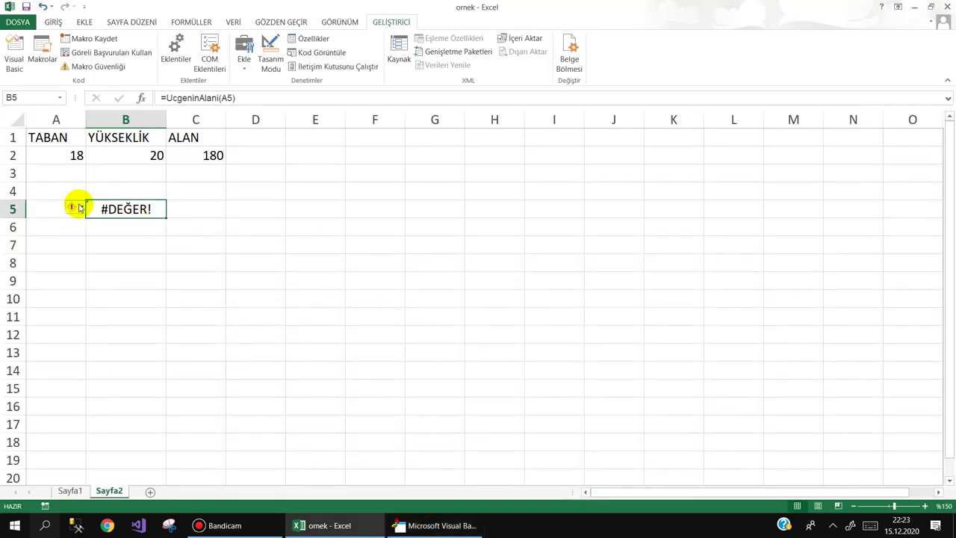
{"action": "left_click", "coordinate": [76, 207]}
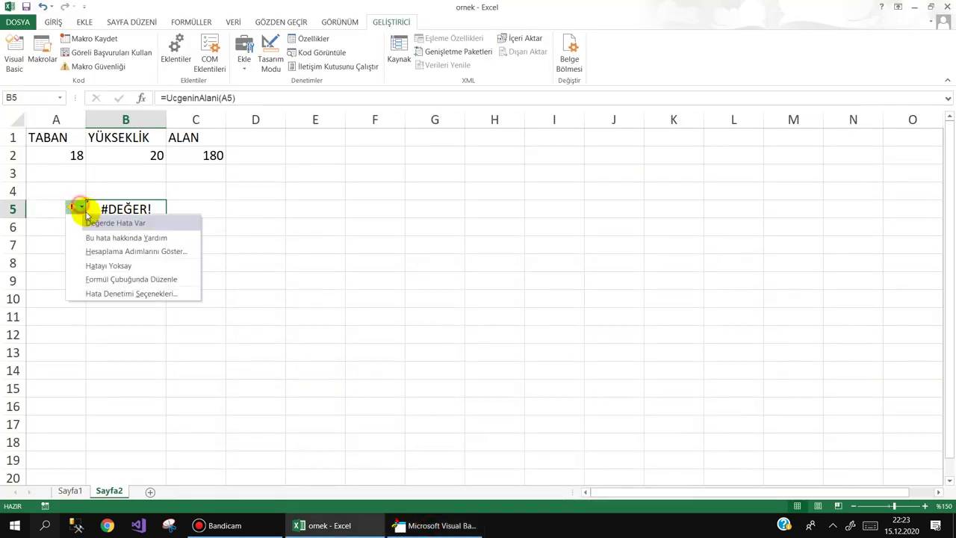
{"action": "left_click", "coordinate": [103, 267]}
{"action": "left_click", "coordinate": [99, 232]}
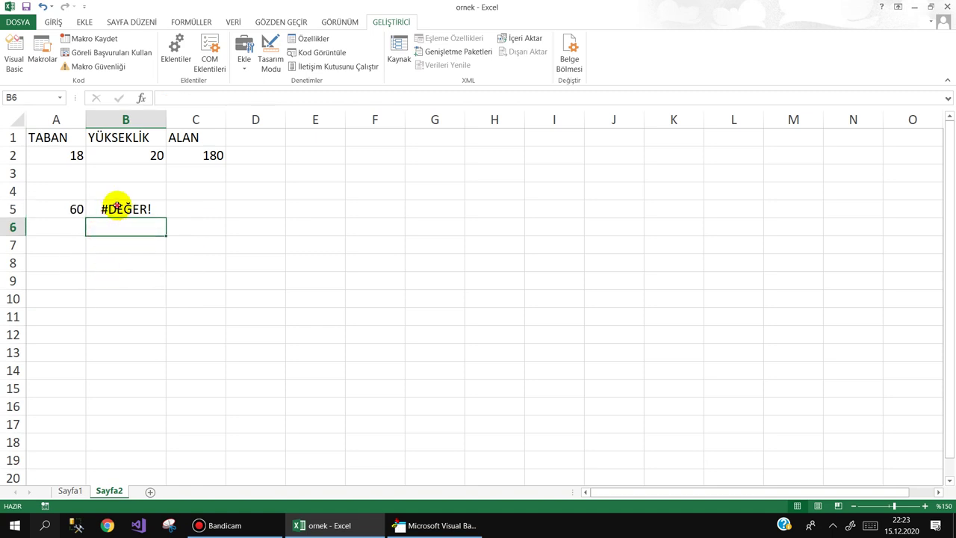
Retype =UcgeninAlani(A5) in B5, then delete B5's contents.
{"action": "left_click", "coordinate": [124, 208]}
{"action": "type", "text": "="}
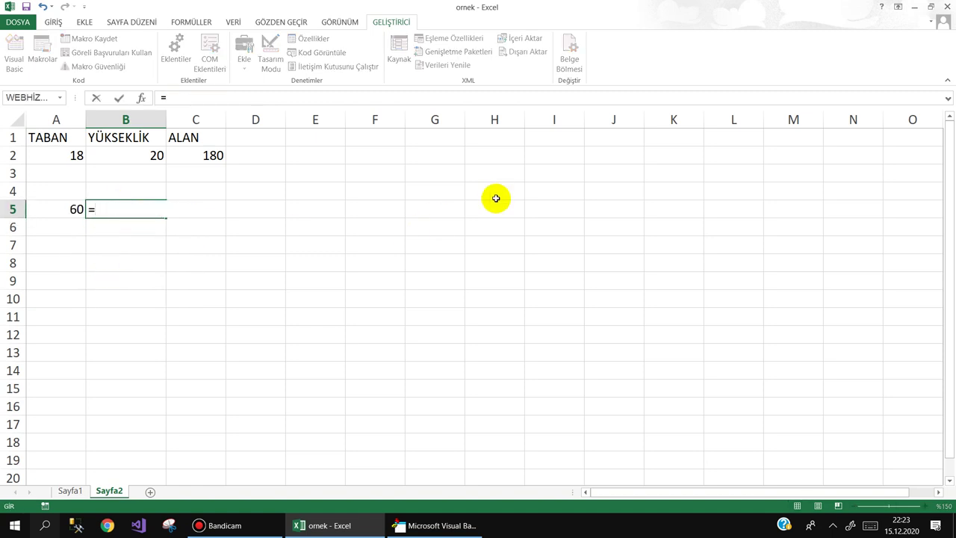
{"action": "type", "text": "UC"}
{"action": "key", "text": "Tab"}
{"action": "key", "text": "Left"}
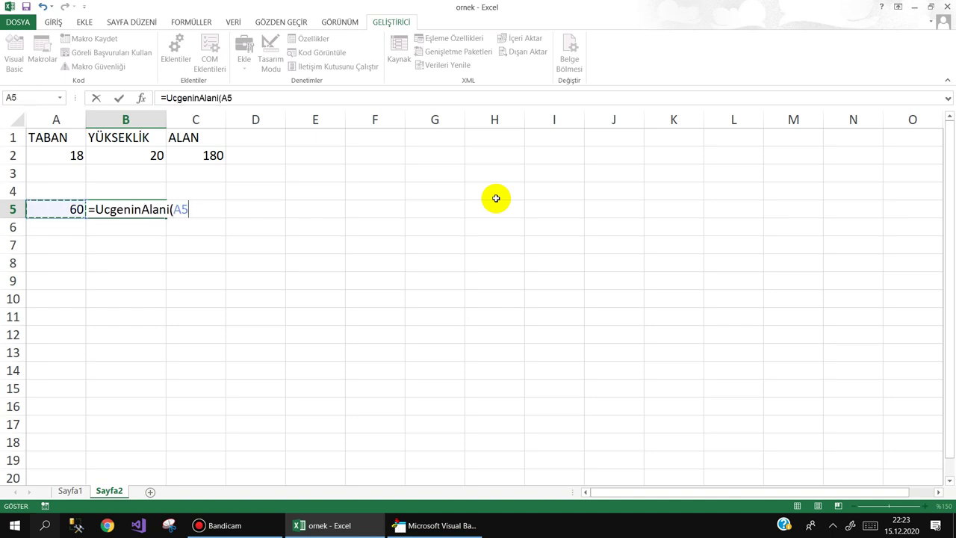
{"action": "type", "text": ")"}
{"action": "key", "text": "Return"}
{"action": "key", "text": "Up"}
{"action": "key", "text": "Delete"}
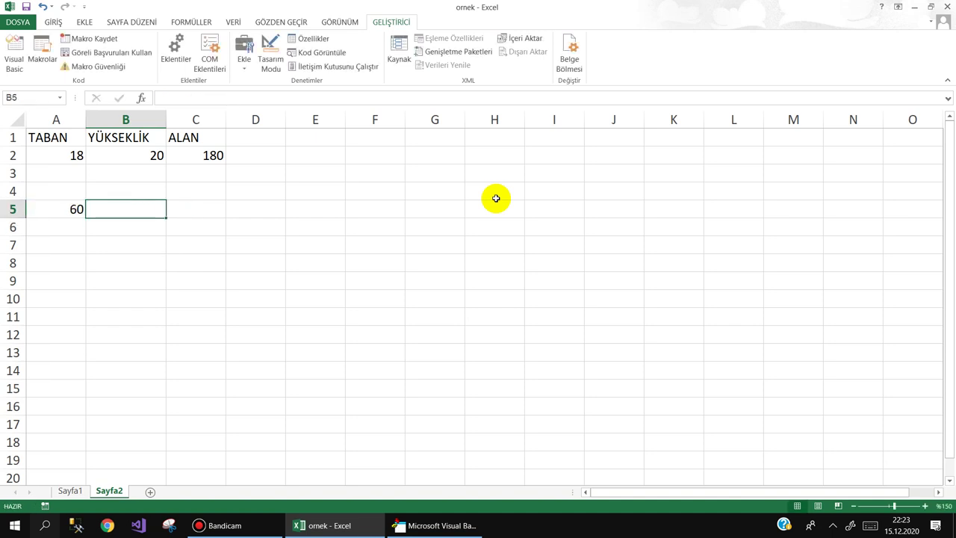
{"action": "left_click", "coordinate": [311, 192]}
Change DaireninAlani's constant 3.14 to 3,14 and dismiss the end-of-statement compile error.
{"action": "left_click", "coordinate": [419, 525]}
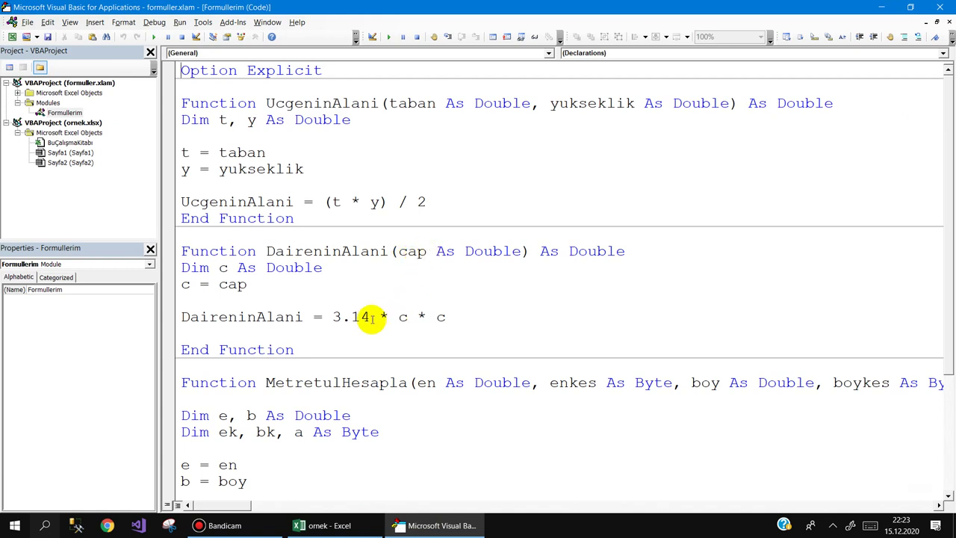
{"action": "left_click_drag", "start_coordinate": [369, 317], "coordinate": [348, 317]}
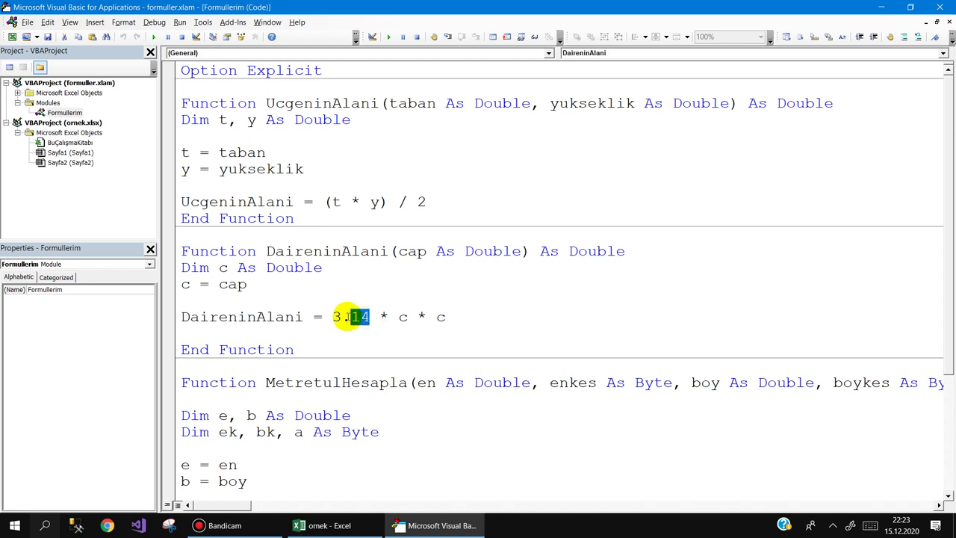
{"action": "left_click", "coordinate": [360, 317]}
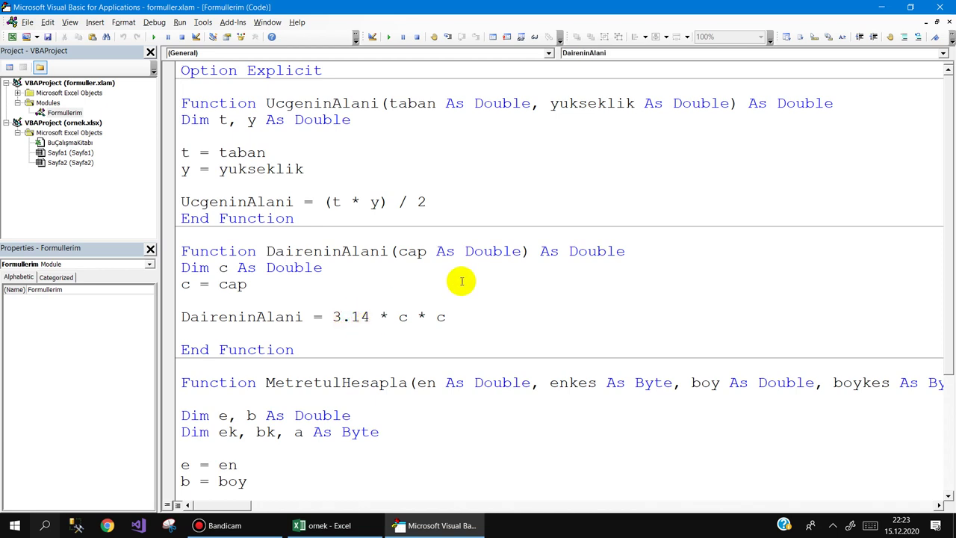
{"action": "left_click", "coordinate": [350, 317]}
{"action": "key", "text": "BackSpace"}
{"action": "type", "text": ","}
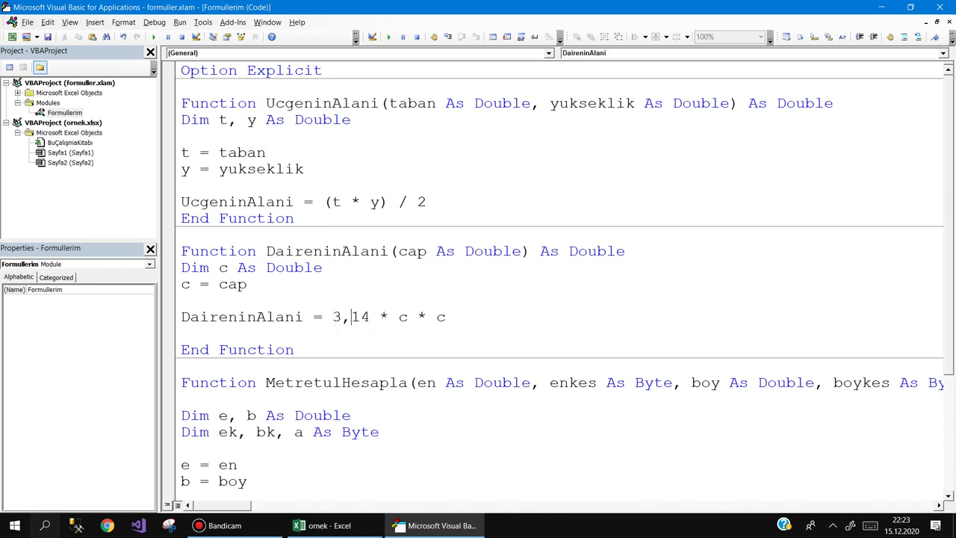
{"action": "left_click", "coordinate": [355, 346]}
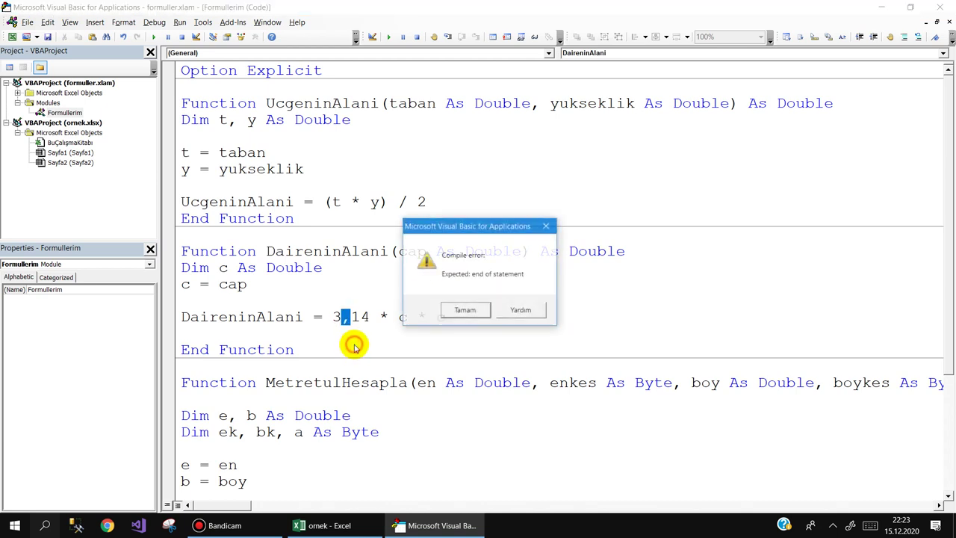
{"action": "left_click", "coordinate": [457, 308]}
{"action": "left_click", "coordinate": [172, 299]}
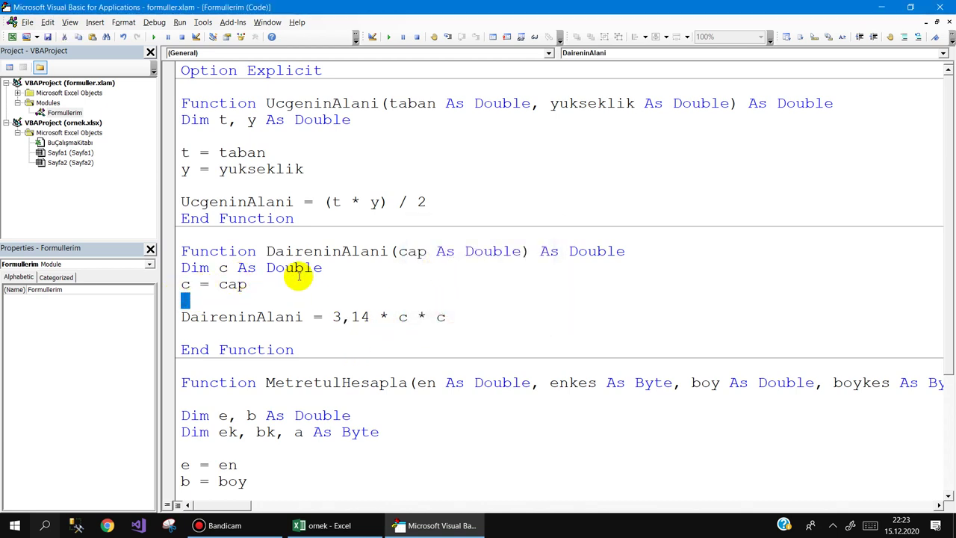
{"action": "left_click", "coordinate": [336, 265]}
Add 'Dim pi As Double' below Dim c As Double in DaireninAlani and remove the stray pi= text.
{"action": "key", "text": "Return"}
{"action": "type", "text": "DİM Pİ"}
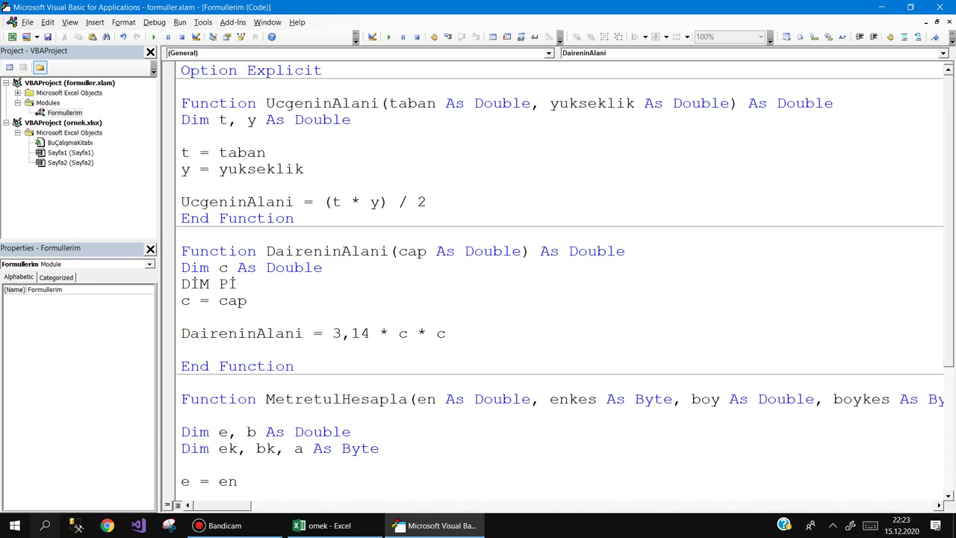
{"action": "key", "text": "shift+Home"}
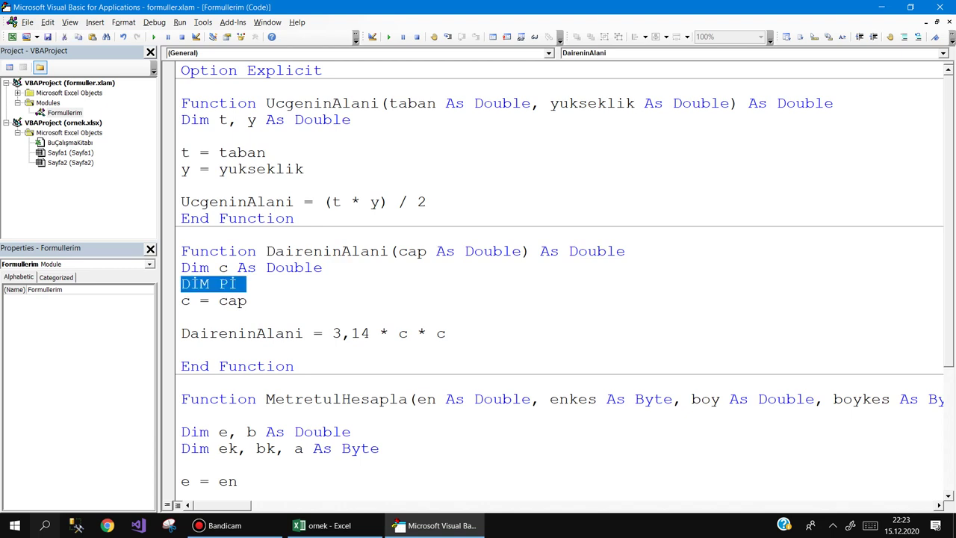
{"action": "type", "text": "dim pi"}
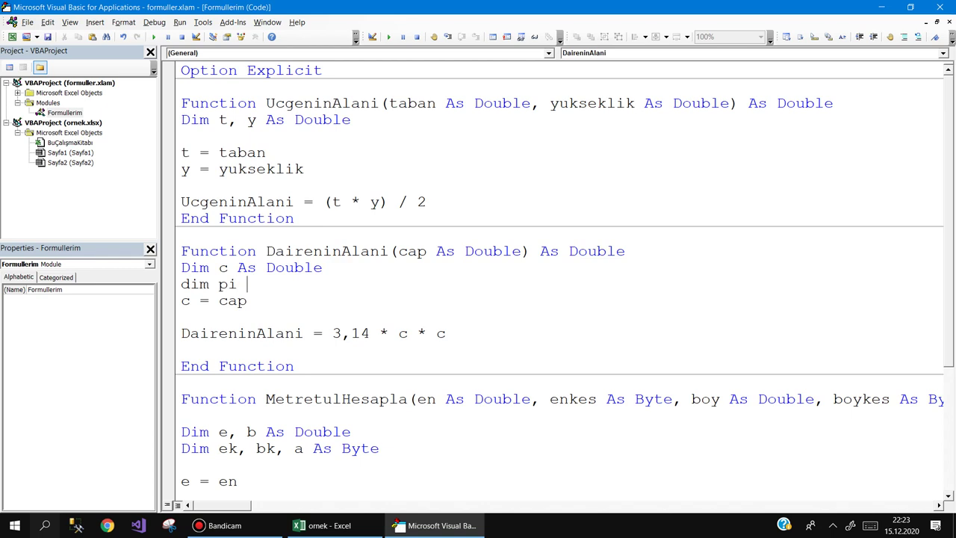
{"action": "type", "text": "as"}
{"action": "key", "text": "BackSpace"}
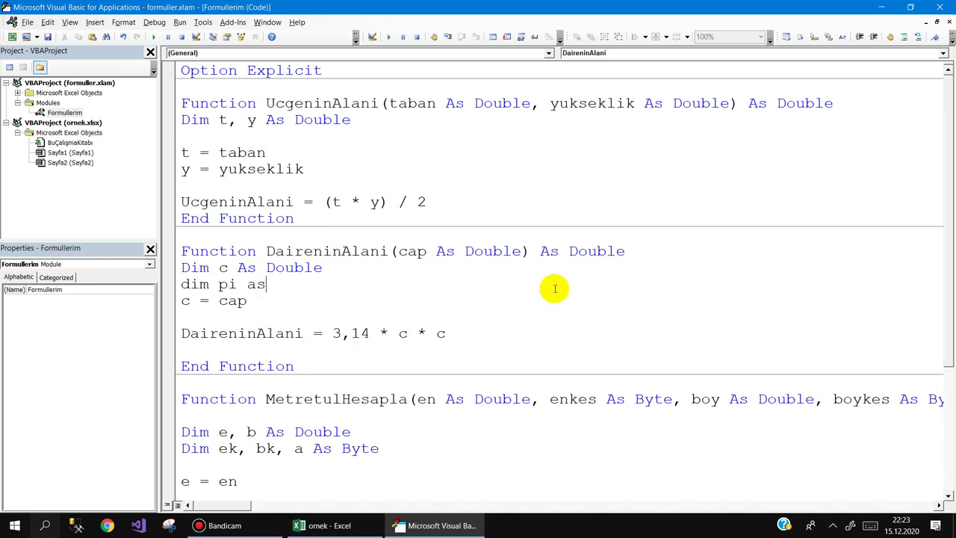
{"action": "key", "text": "BackSpace"}
{"action": "key", "text": "BackSpace"}
{"action": "key", "text": "BackSpace"}
{"action": "type", "text": "cont"}
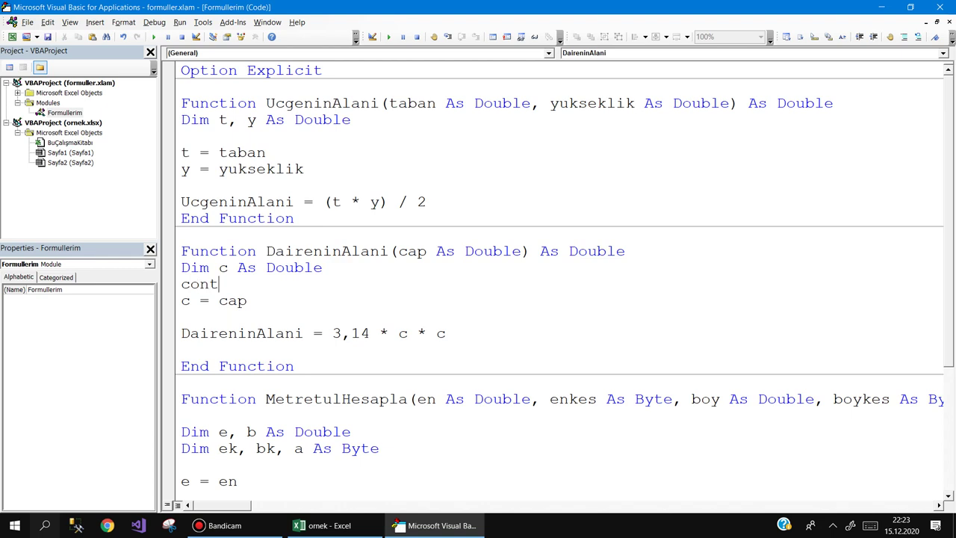
{"action": "key", "text": "ctrl+space"}
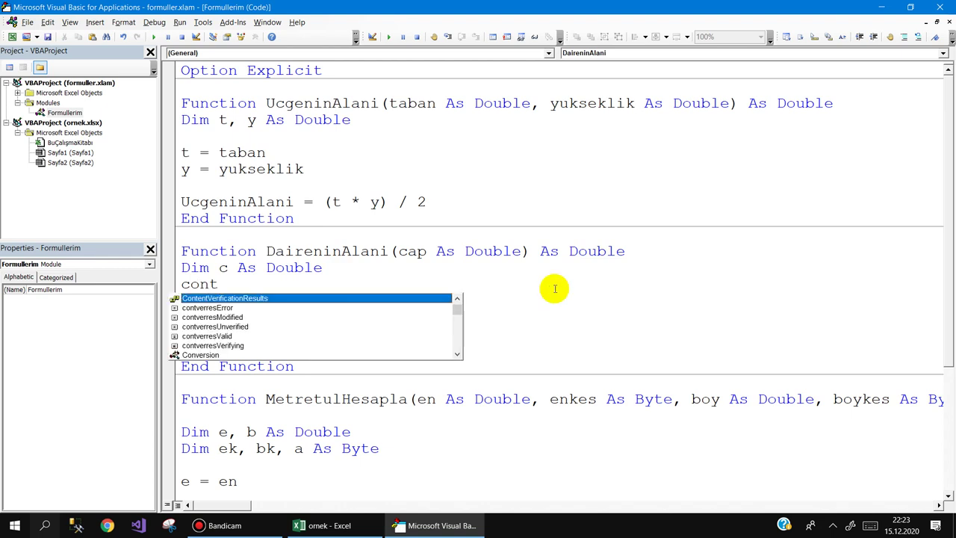
{"action": "key", "text": "Tab"}
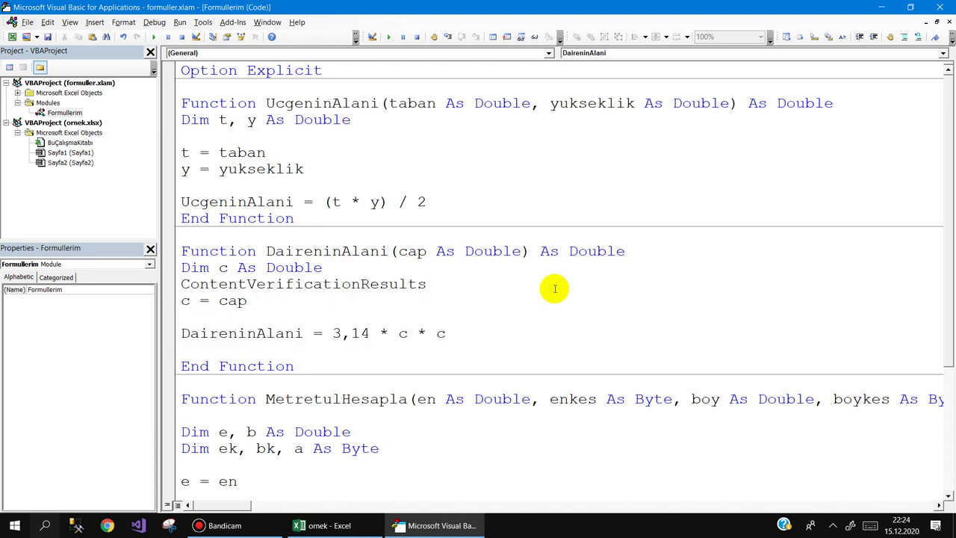
{"action": "key", "text": "shift+Home"}
{"action": "type", "text": "dim"}
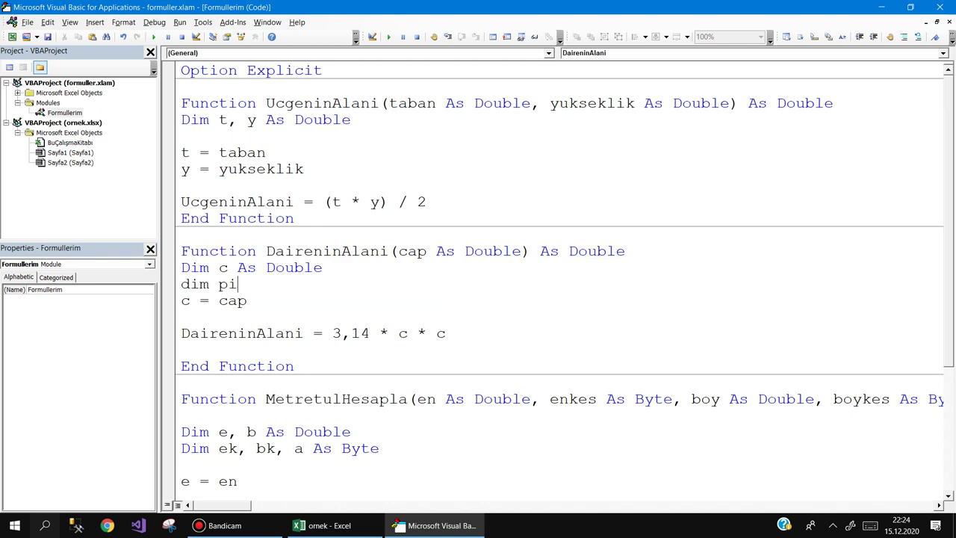
{"action": "type", "text": " pi as "}
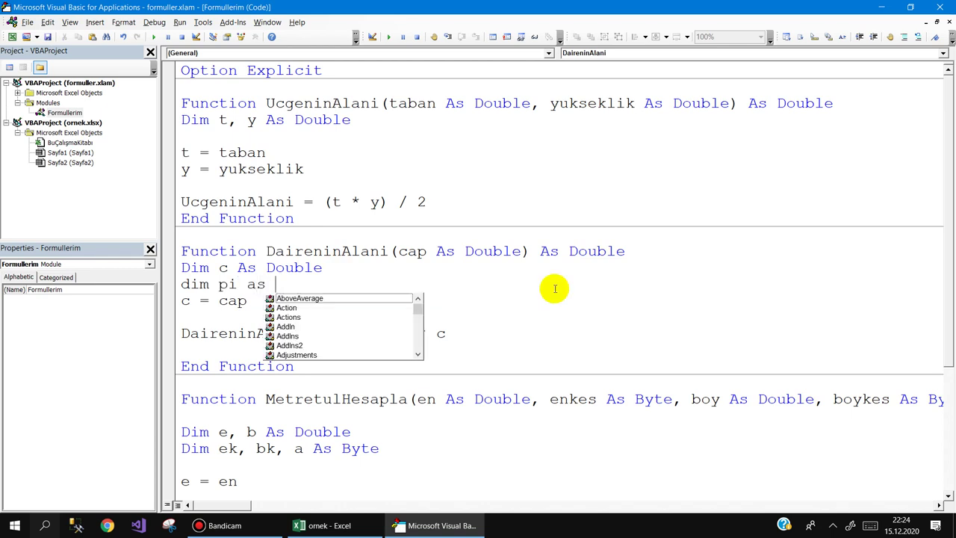
{"action": "type", "text": "dou"}
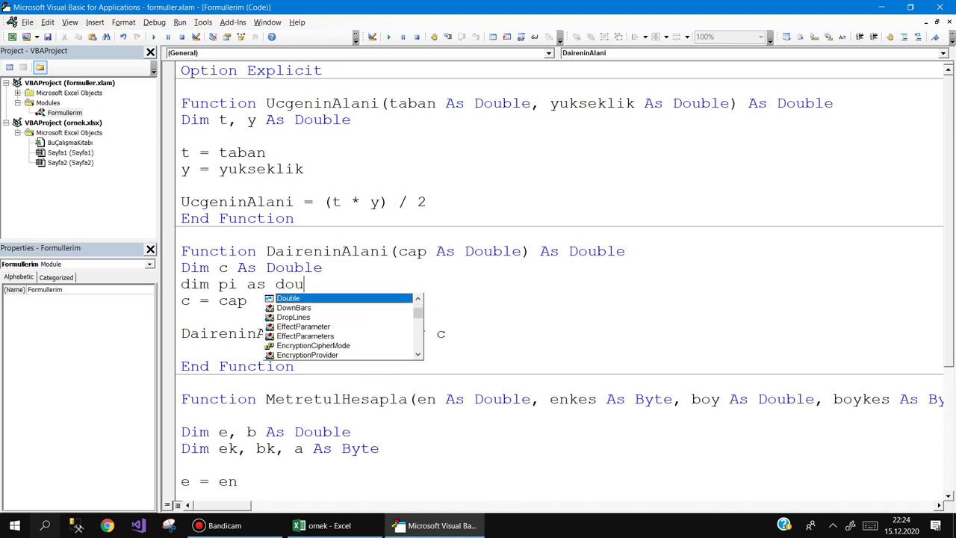
{"action": "key", "text": "Return"}
{"action": "type", "text": "pi="}
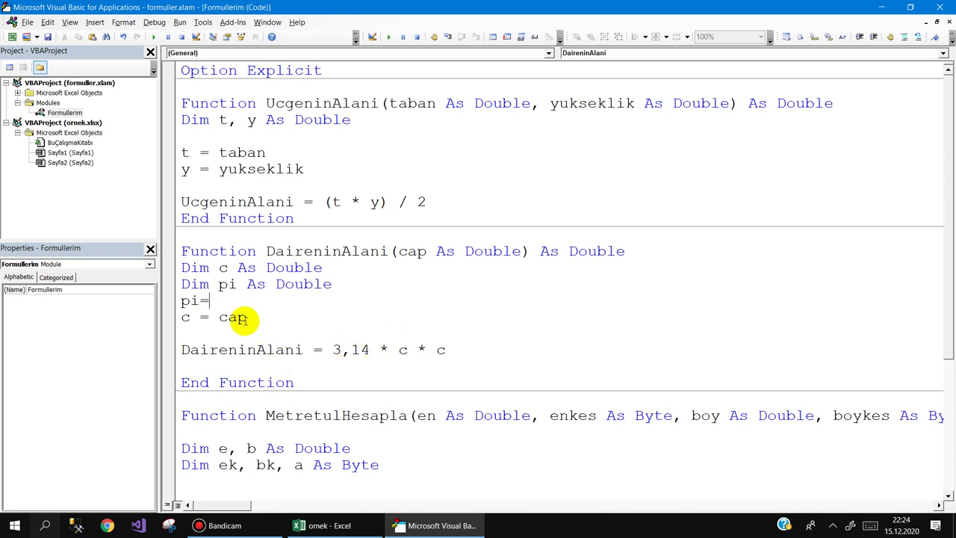
{"action": "left_click_drag", "start_coordinate": [228, 302], "coordinate": [84, 304]}
{"action": "key", "text": "BackSpace"}
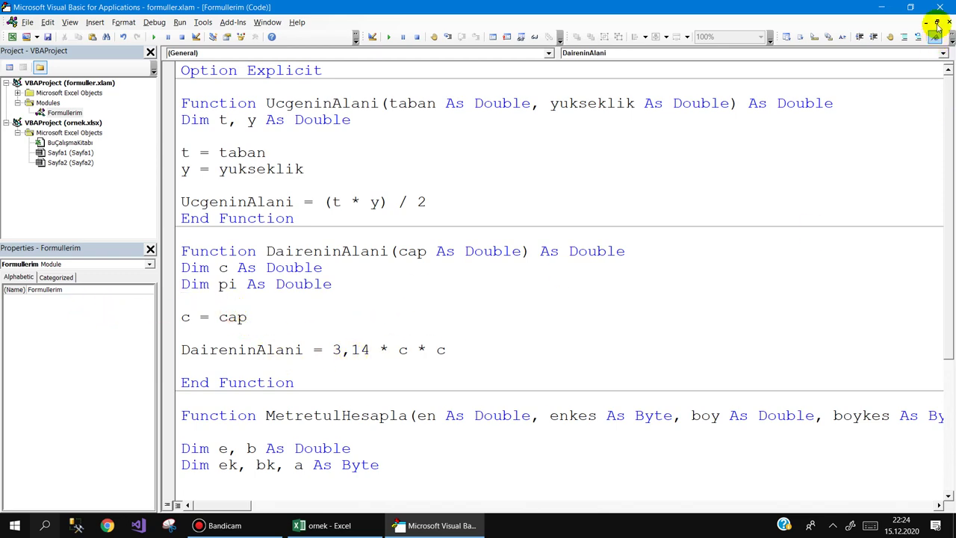
Switch to the ornek workbook and create a new blank workbook.
{"action": "left_click", "coordinate": [939, 8]}
{"action": "left_click", "coordinate": [222, 210]}
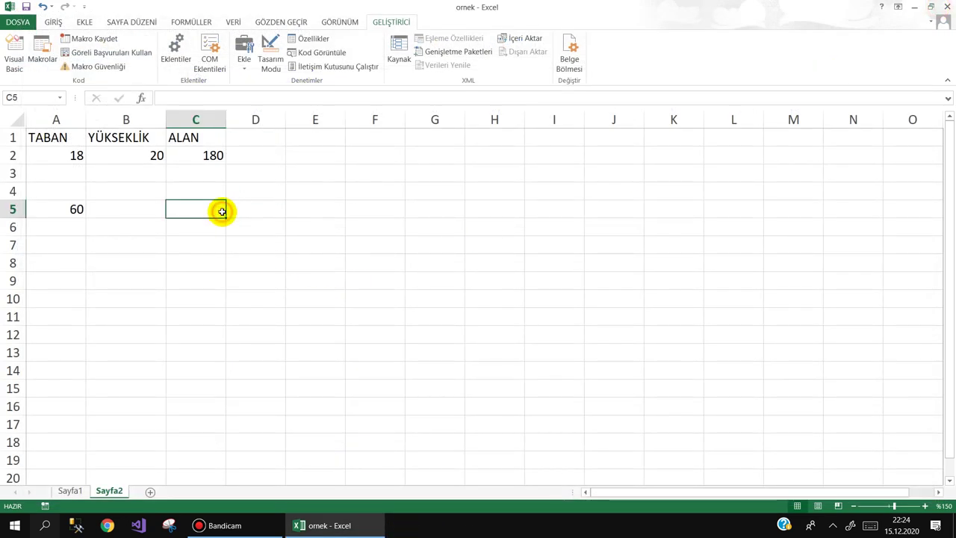
{"action": "left_click", "coordinate": [254, 162]}
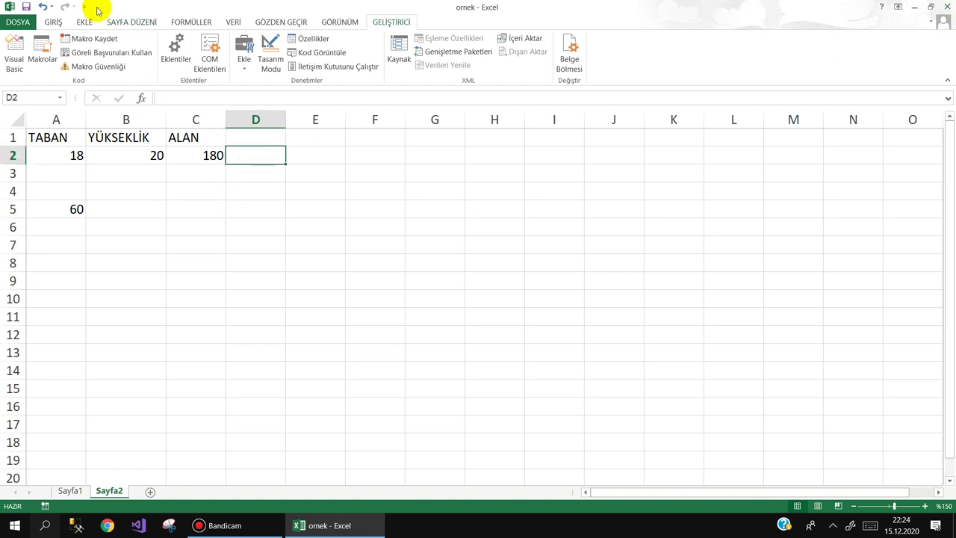
{"action": "left_click", "coordinate": [17, 22]}
{"action": "left_click", "coordinate": [28, 71]}
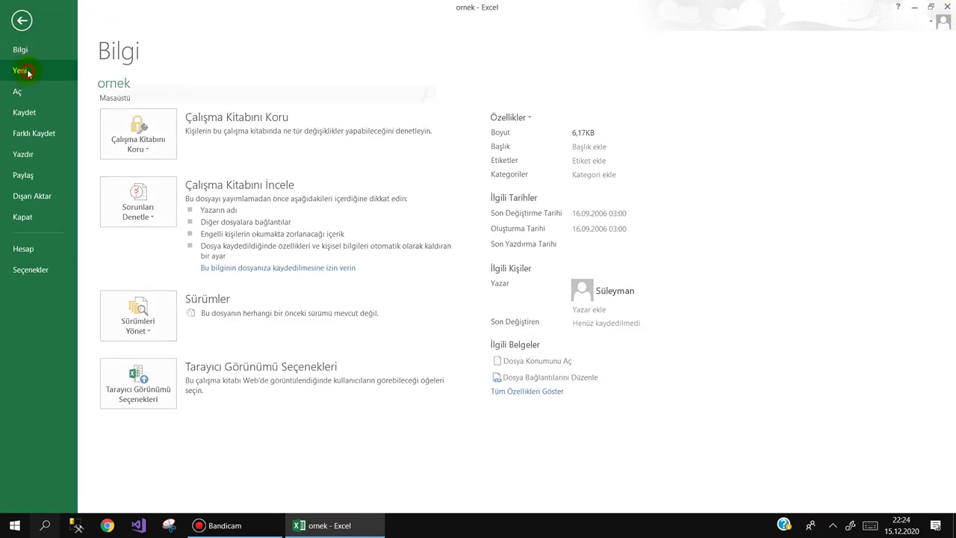
{"action": "left_click", "coordinate": [133, 180]}
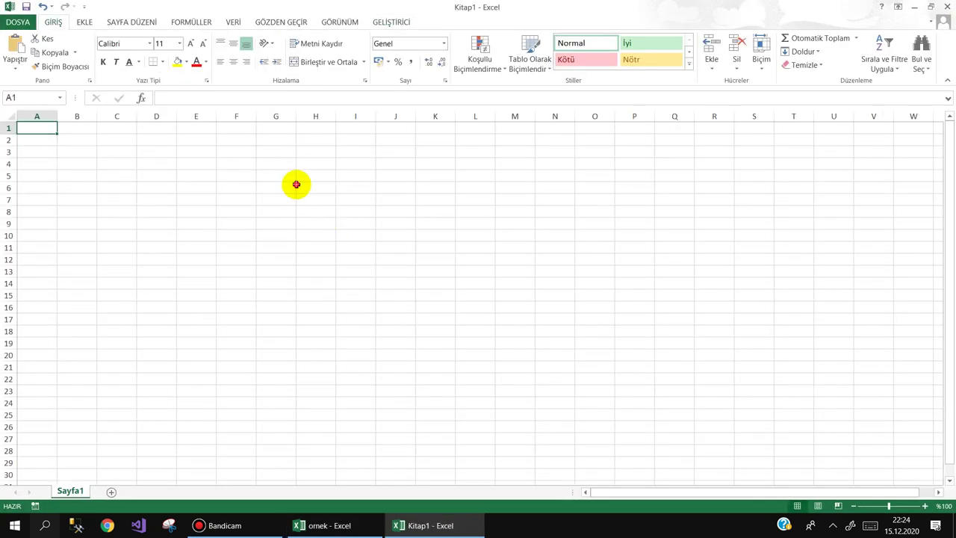
Enter MetretulHesapla in H6 and the triangle-area function in H7, both returning #DEĞER!
{"action": "left_click", "coordinate": [302, 187]}
{"action": "type", "text": "="}
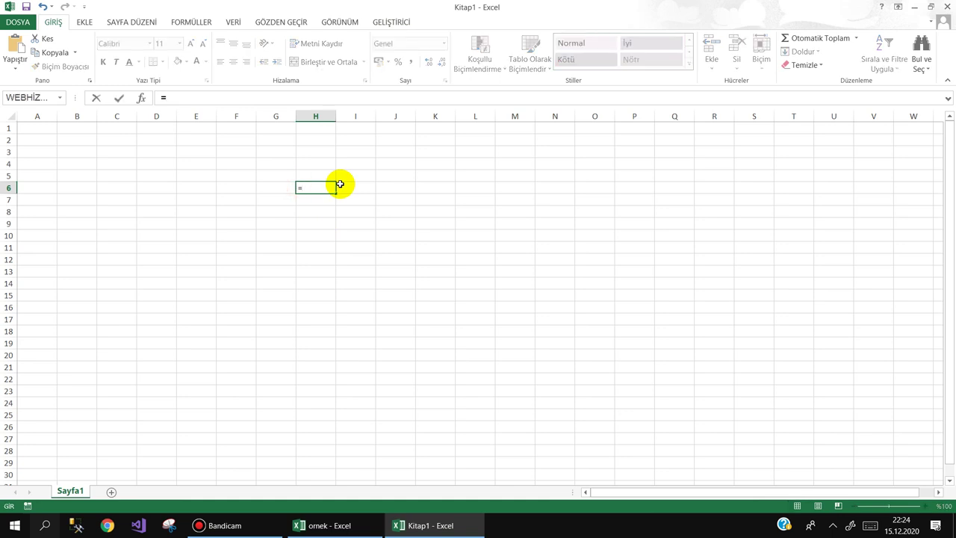
{"action": "type", "text": "metretul"}
{"action": "key", "text": "Tab"}
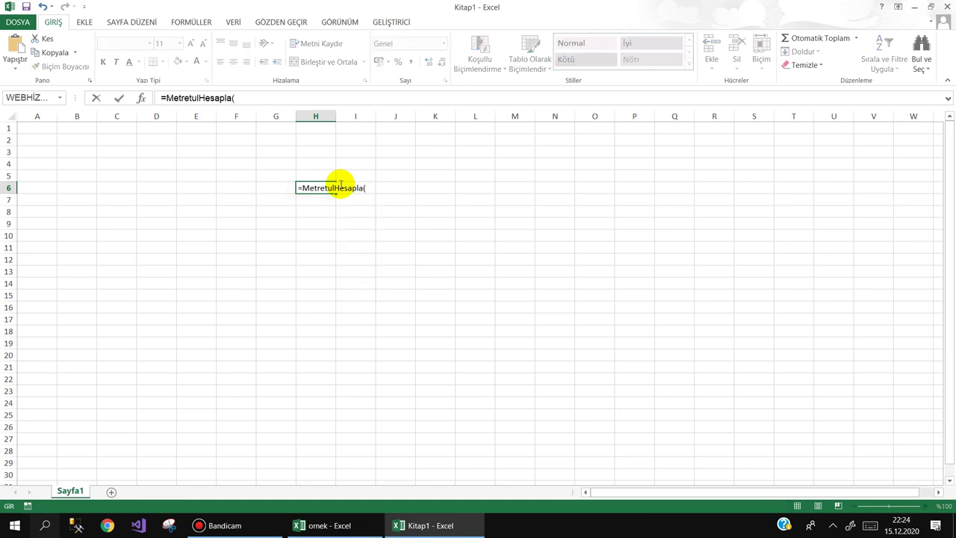
{"action": "key", "text": "Return"}
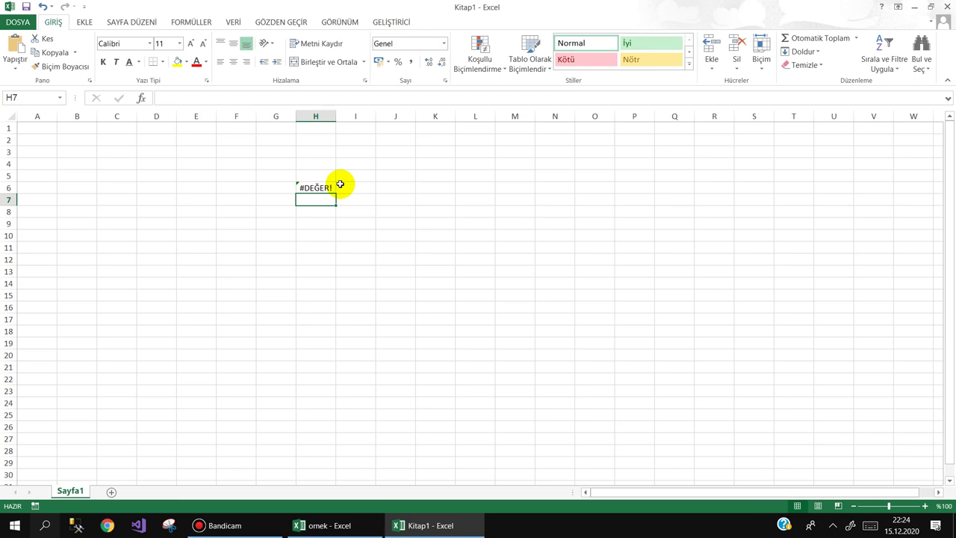
{"action": "type", "text": "=üç"}
{"action": "key", "text": "Tab"}
{"action": "key", "text": "Return"}
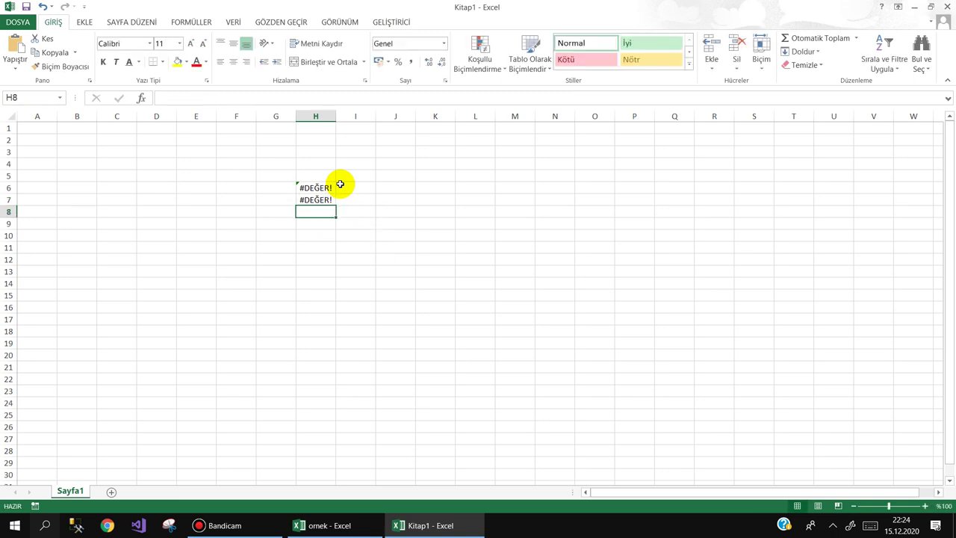
Start a formula in H8 referencing J10, then cancel it.
{"action": "type", "text": "=de"}
{"action": "key", "text": "BackSpace"}
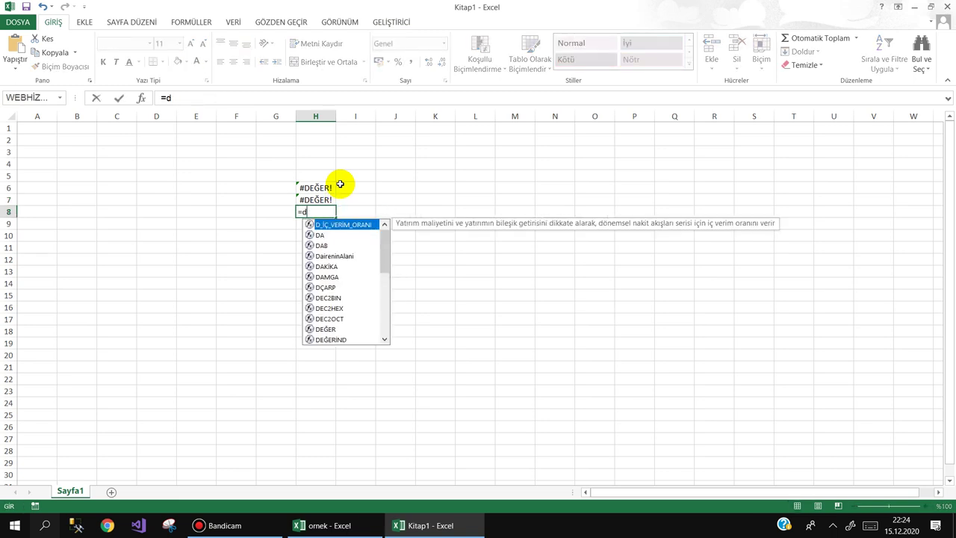
{"action": "key", "text": "BackSpace"}
{"action": "left_click", "coordinate": [381, 234]}
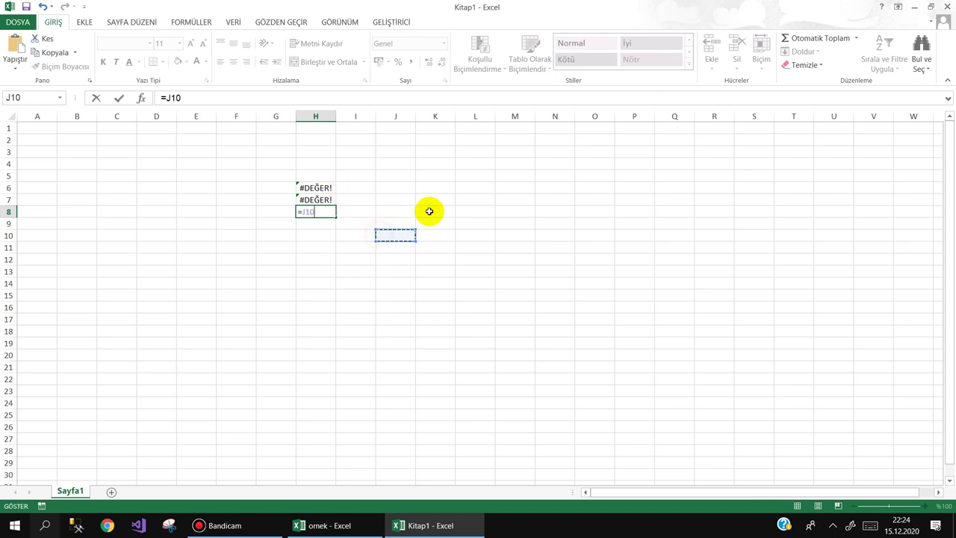
{"action": "key", "text": "Escape"}
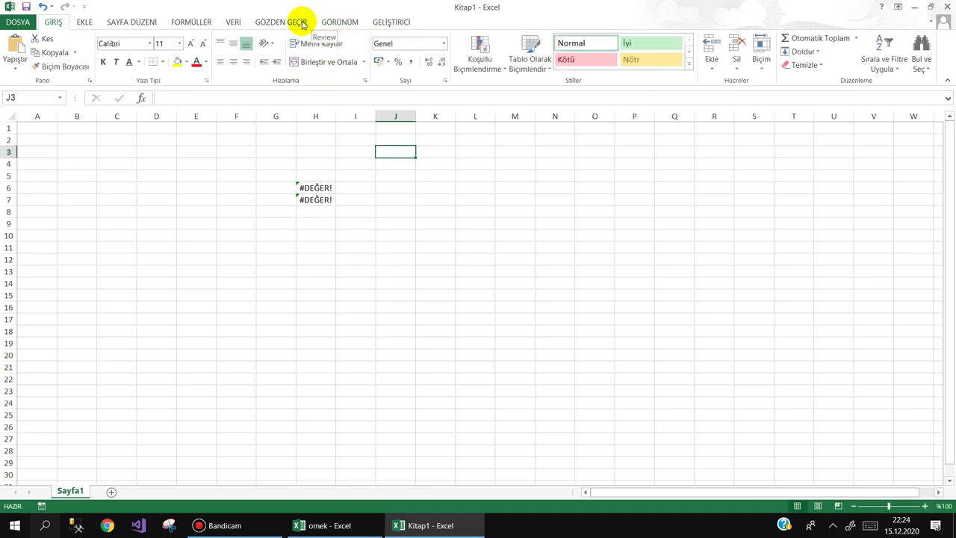
Turn off the Formuller add-in in the Developer Add-Ins list.
{"action": "left_click", "coordinate": [383, 23]}
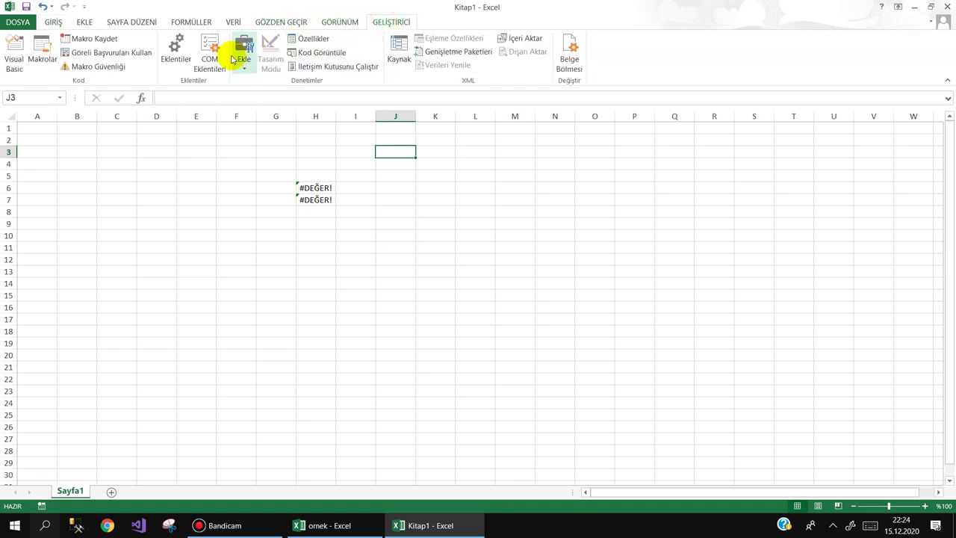
{"action": "left_click", "coordinate": [177, 62]}
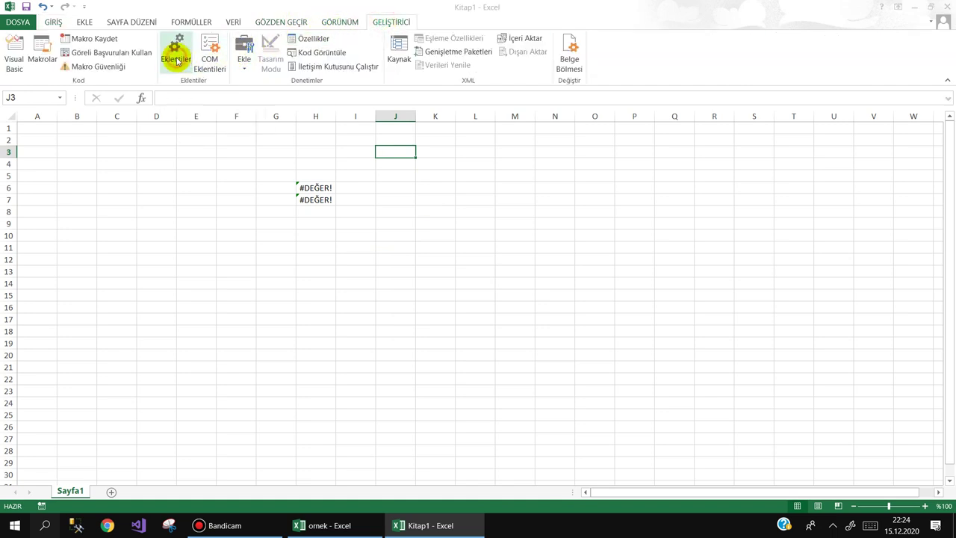
{"action": "left_click", "coordinate": [266, 304]}
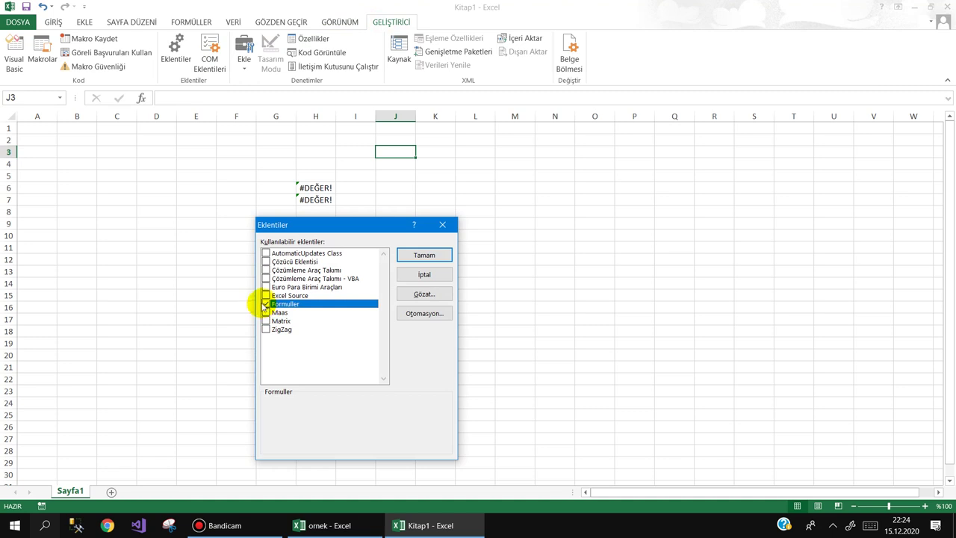
{"action": "left_click", "coordinate": [270, 307]}
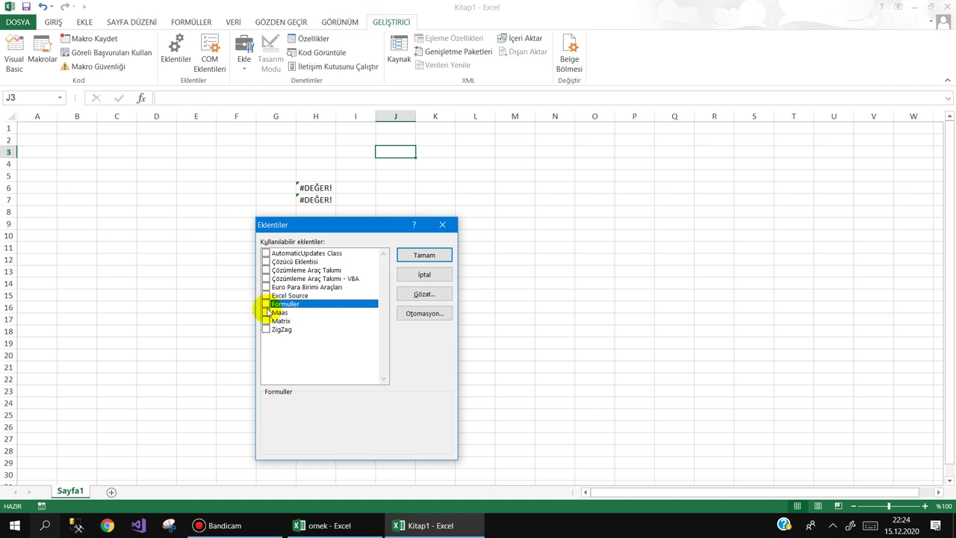
{"action": "left_click", "coordinate": [412, 256]}
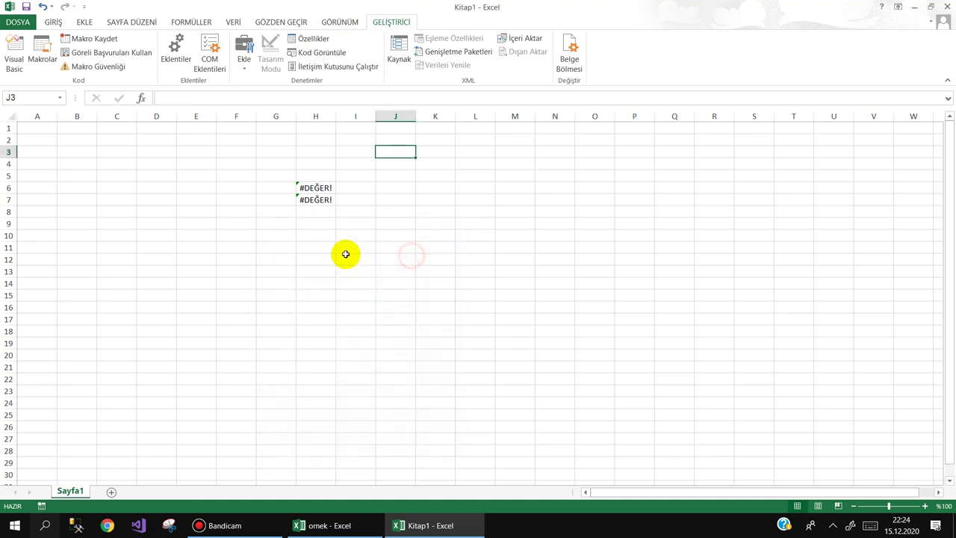
Try entering =metre in cell H10, then cancel the entry.
{"action": "left_click", "coordinate": [326, 236]}
{"action": "type", "text": "=m"}
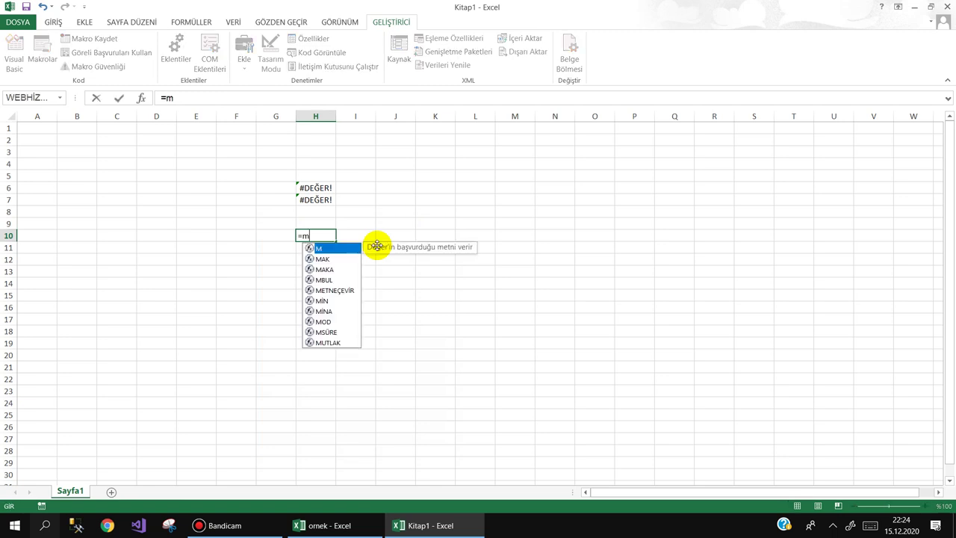
{"action": "type", "text": "etre"}
{"action": "key", "text": "BackSpace"}
{"action": "key", "text": "BackSpace"}
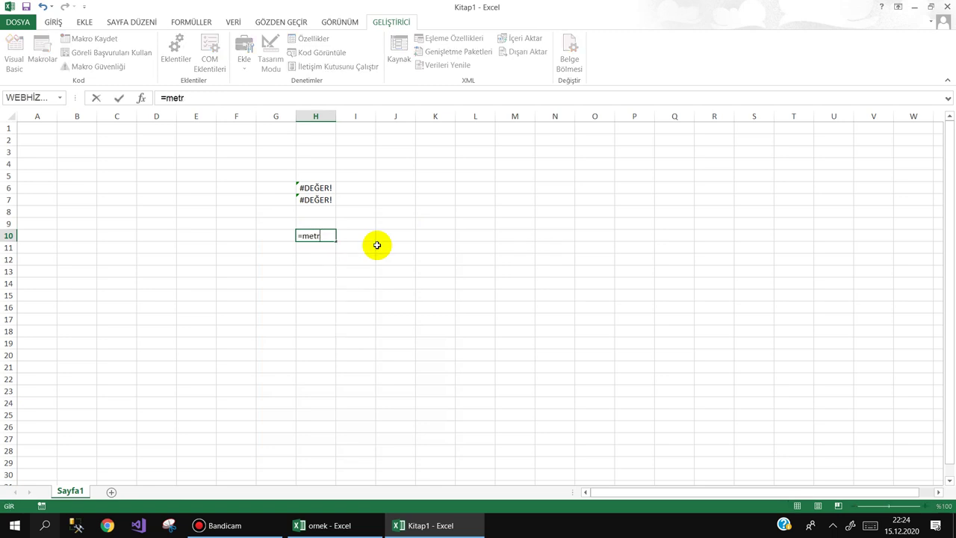
{"action": "key", "text": "BackSpace"}
{"action": "key", "text": "Escape"}
Re-enable the Formuller add-in in the Add-Ins list.
{"action": "left_click", "coordinate": [396, 176]}
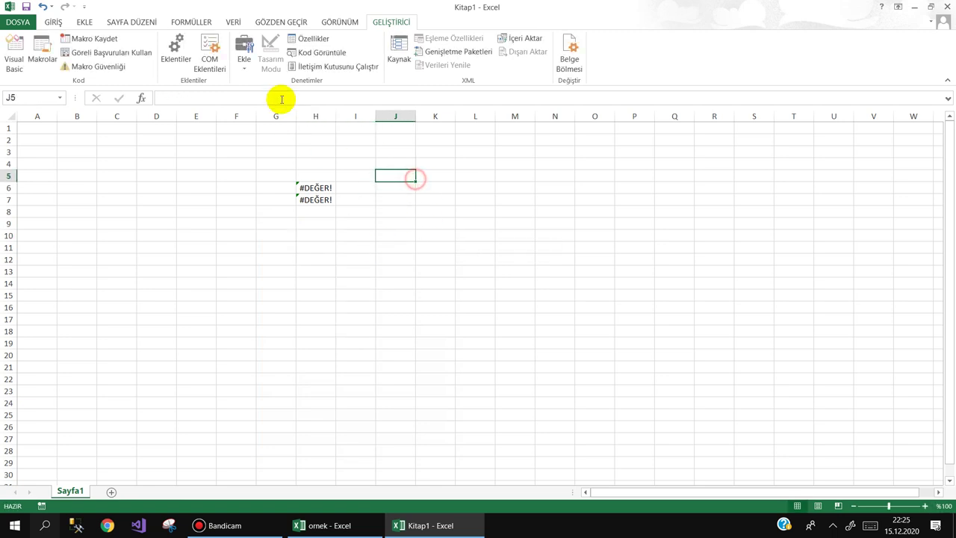
{"action": "left_click", "coordinate": [176, 54]}
{"action": "left_click", "coordinate": [266, 303]}
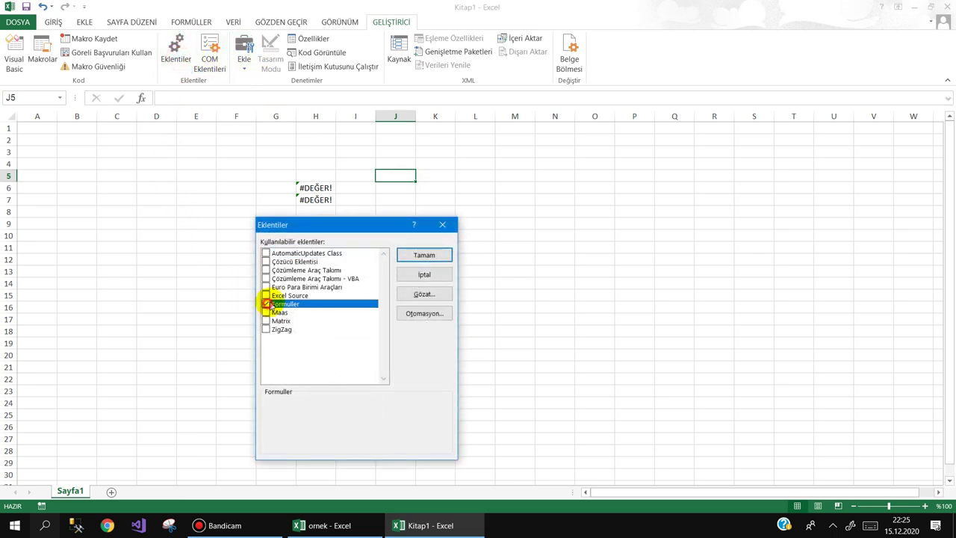
{"action": "left_click", "coordinate": [426, 254]}
Close the Kitap1 workbook window.
{"action": "left_click", "coordinate": [393, 222]}
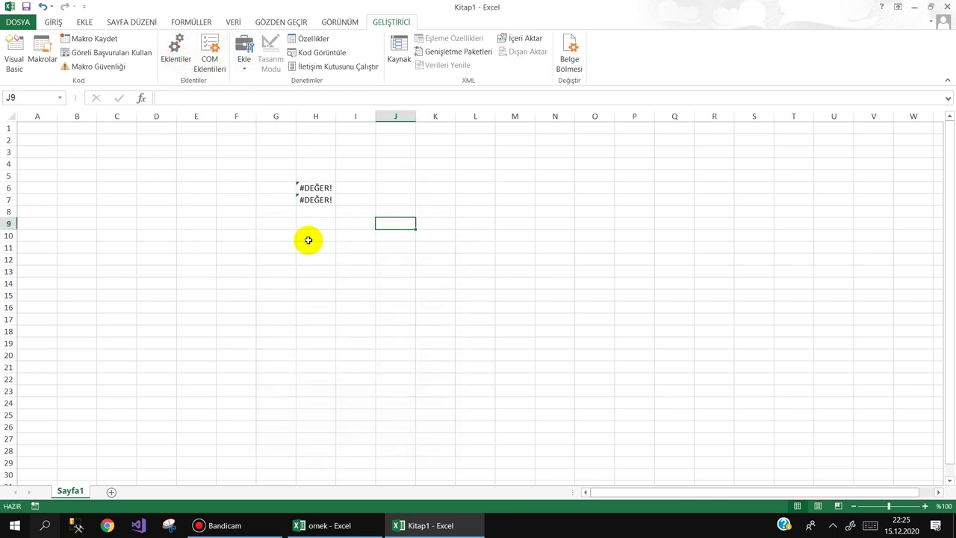
{"action": "left_click", "coordinate": [308, 237]}
{"action": "left_click", "coordinate": [947, 7]}
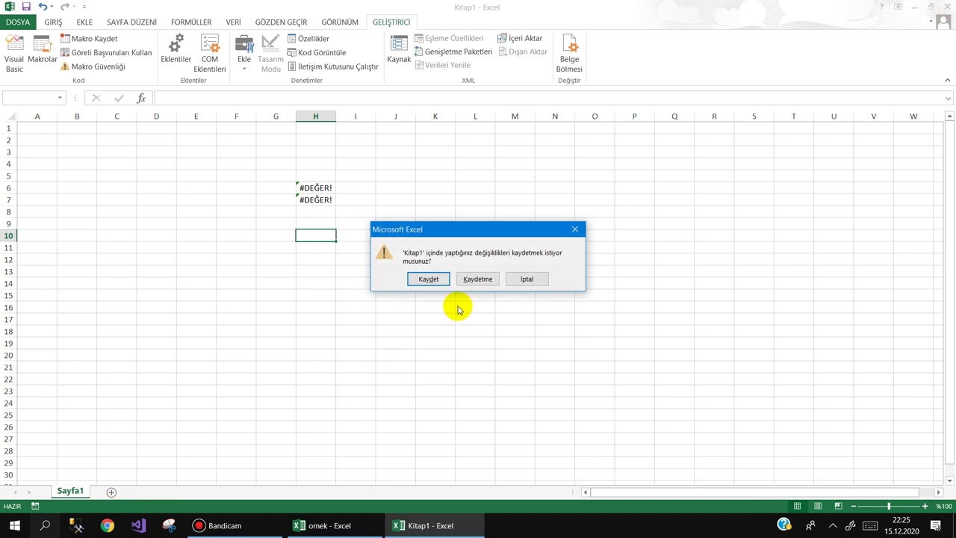
Discard Kitap1's changes, then bring up the Bandicam recorder and reposition its window.
{"action": "left_click", "coordinate": [476, 278]}
{"action": "left_click", "coordinate": [250, 523]}
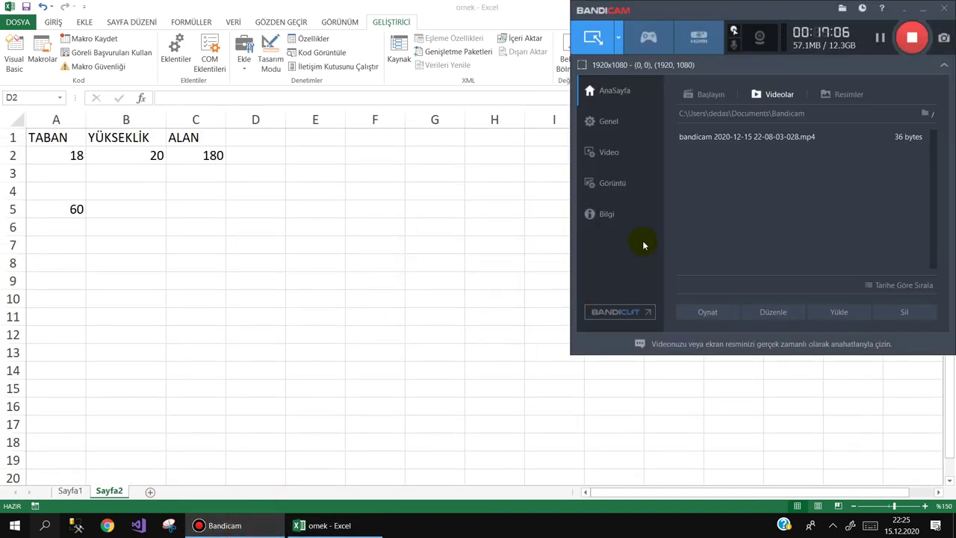
{"action": "left_click_drag", "start_coordinate": [758, 8], "coordinate": [752, 67]}
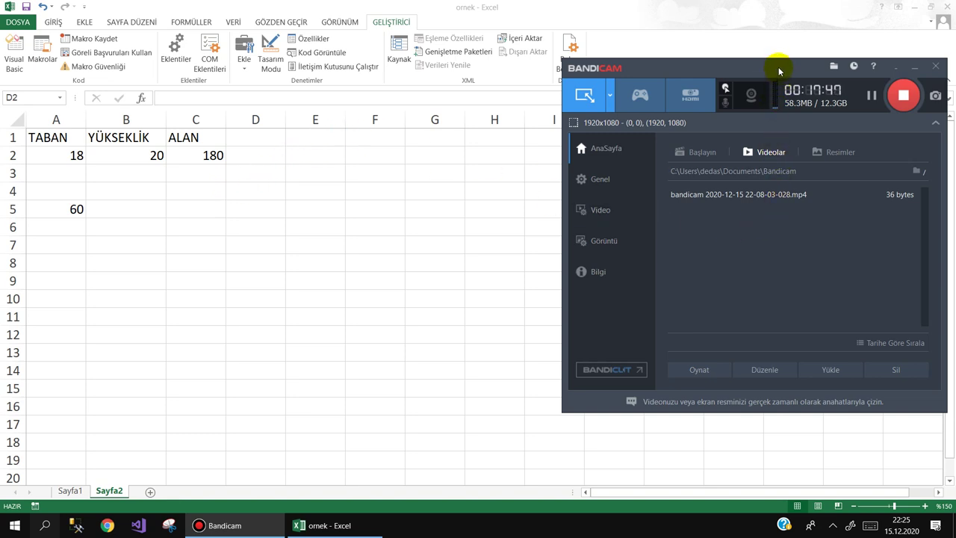
{"action": "left_click_drag", "start_coordinate": [779, 71], "coordinate": [792, 15]}
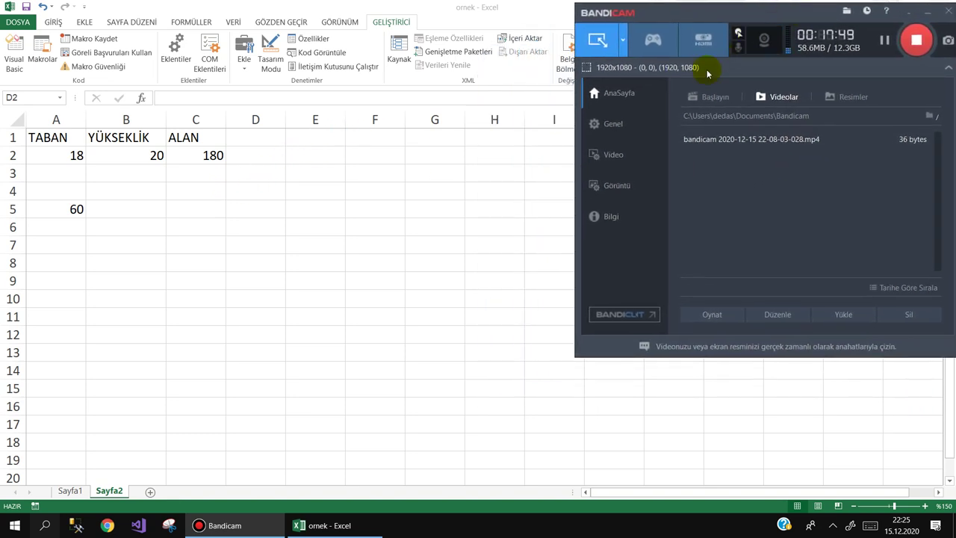